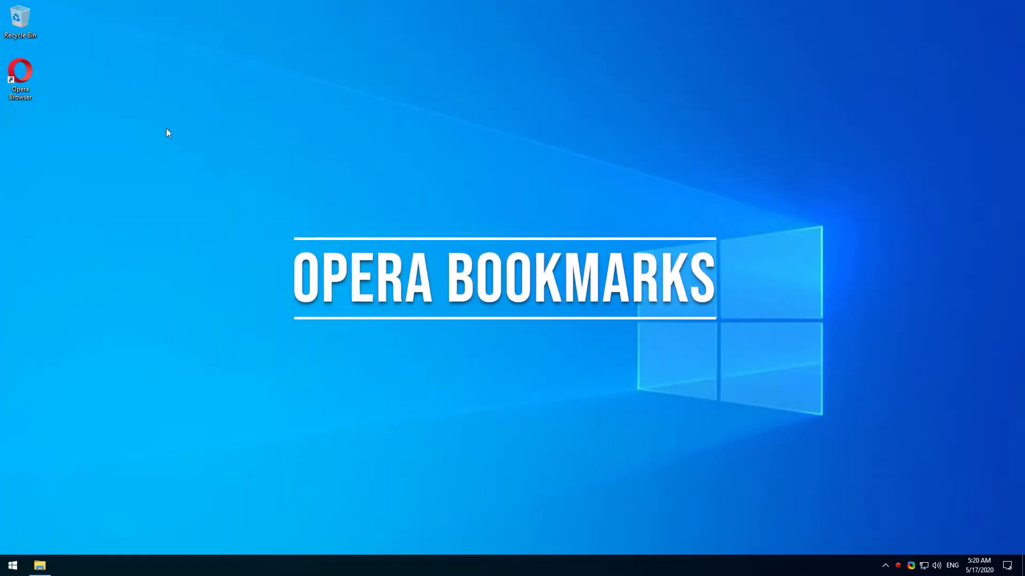
click(20, 79)
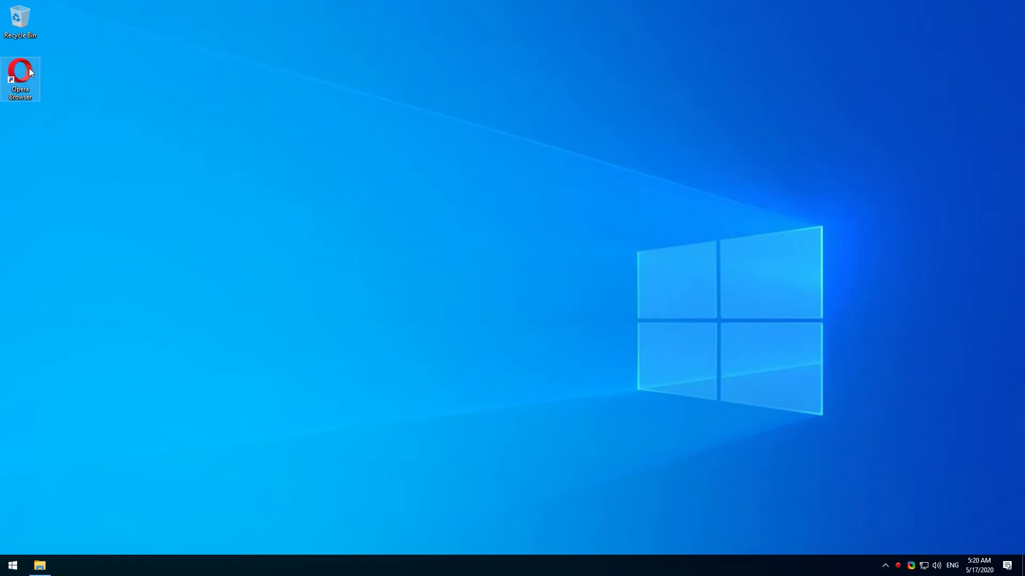
double_click(29, 68)
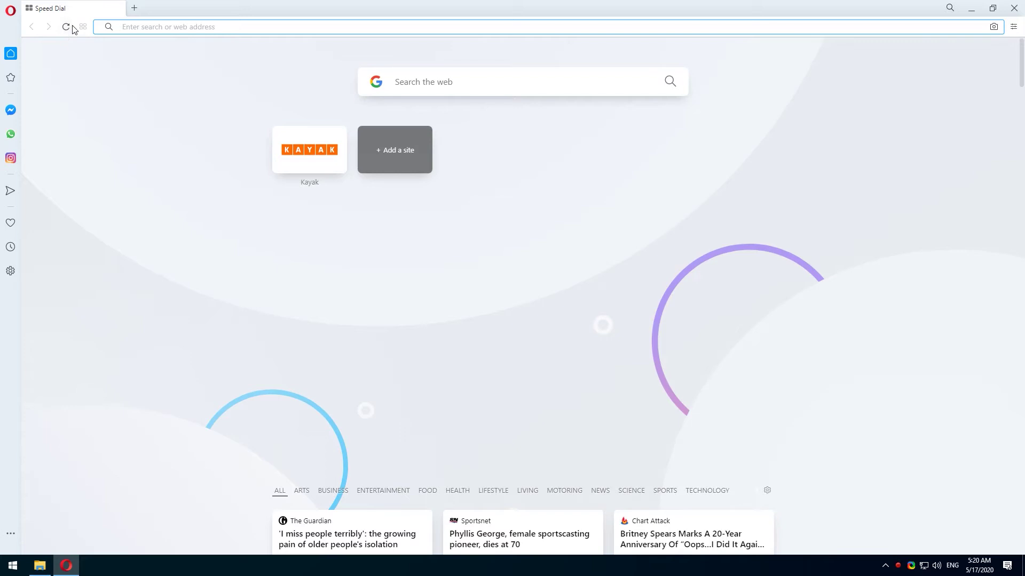
click(403, 157)
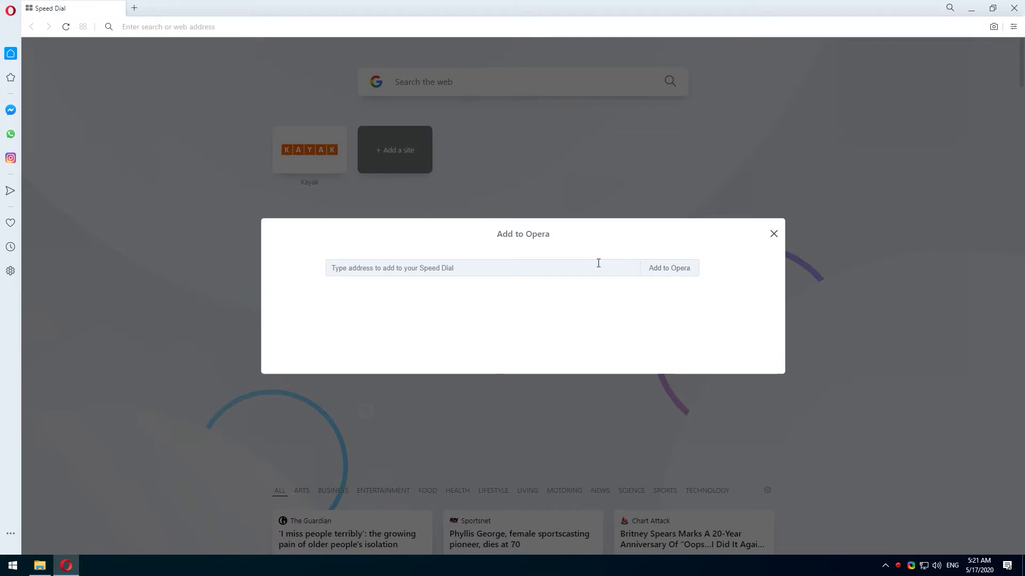
text(https://)
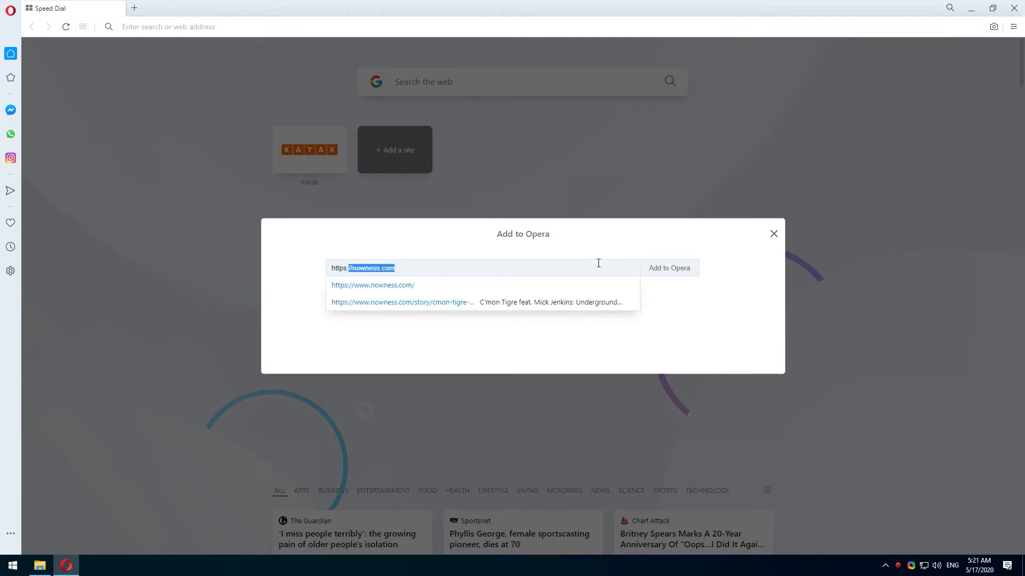
text(google.com)
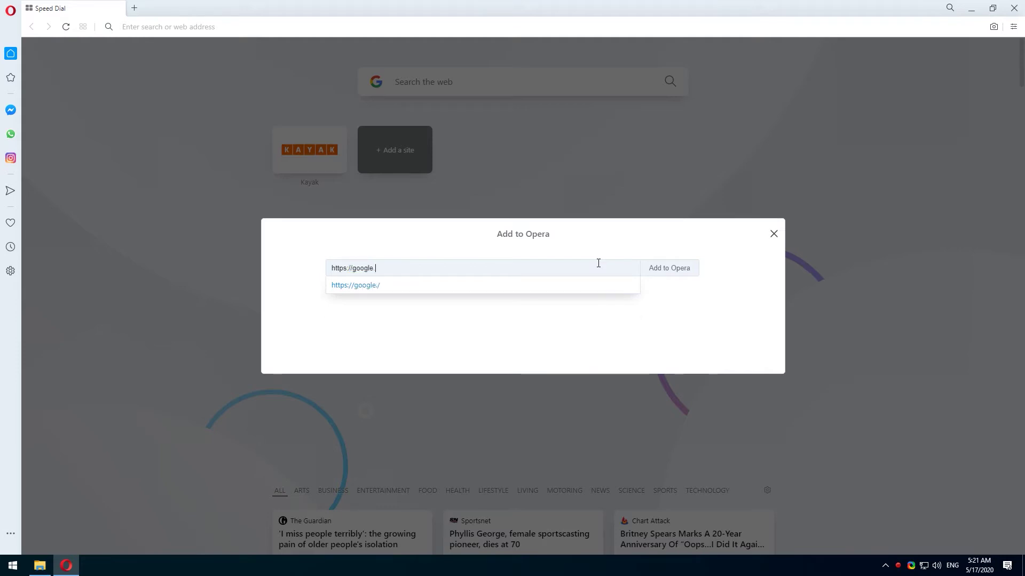
click(669, 269)
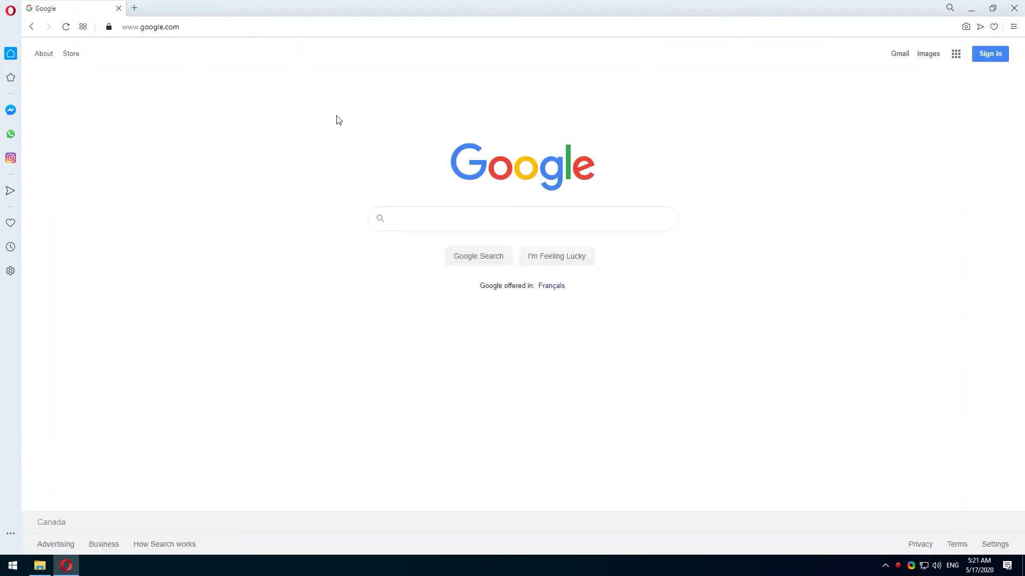
click(83, 26)
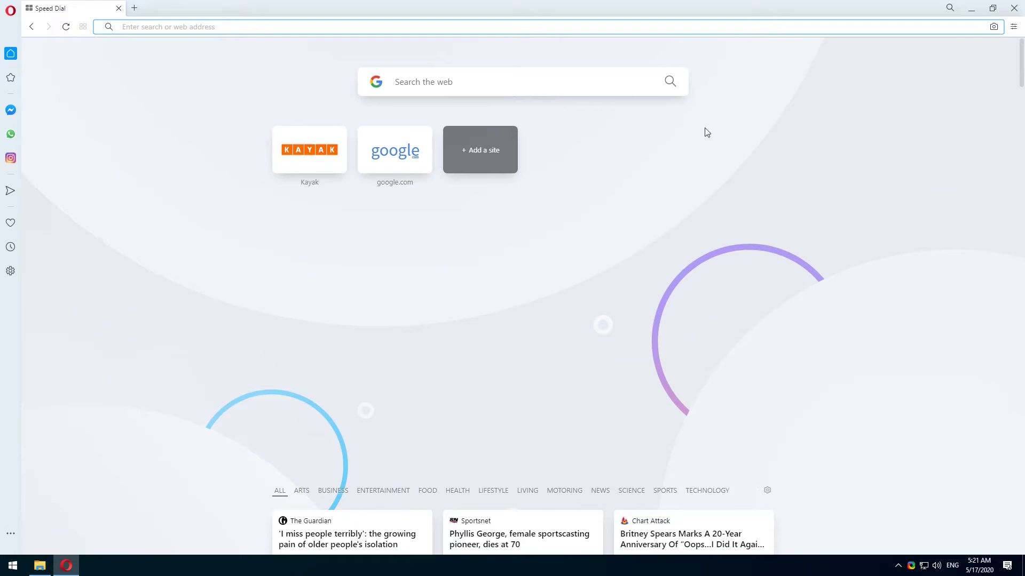
text(google.com/)
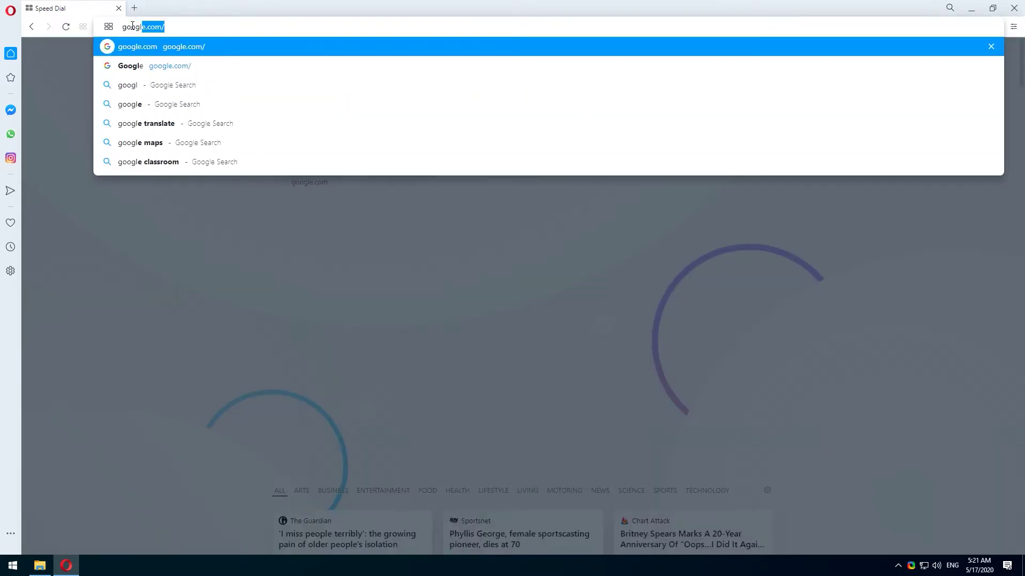
Step: Load google.com and bookmark it into the Speed Dial folder as a 'Google' tile
key(Return)
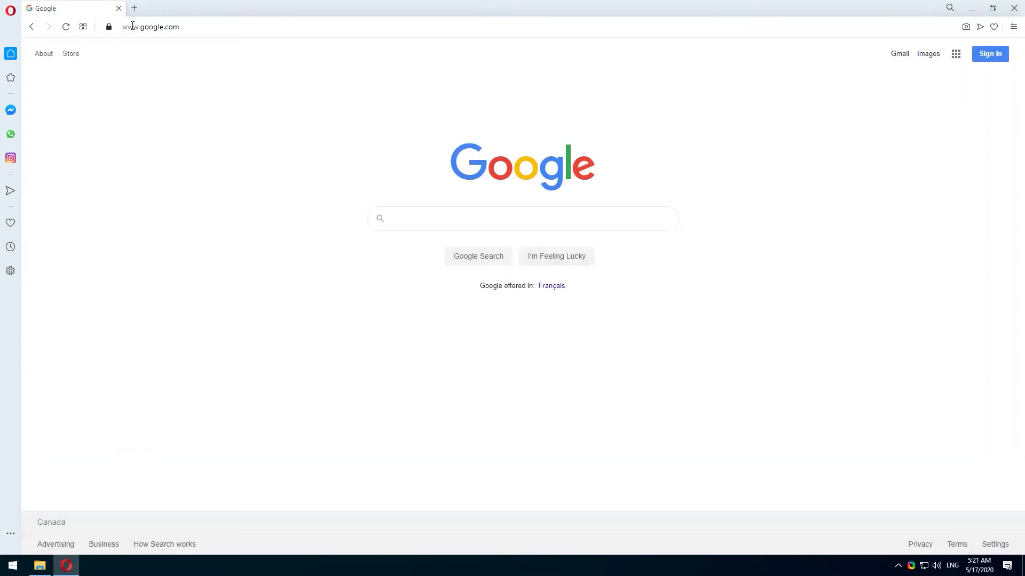
click(994, 28)
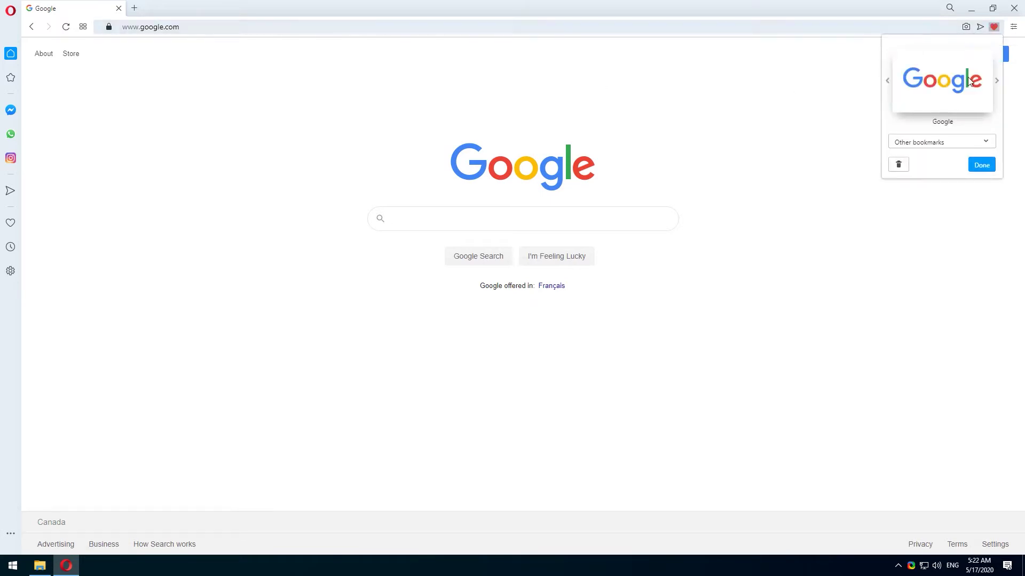
click(940, 142)
click(931, 160)
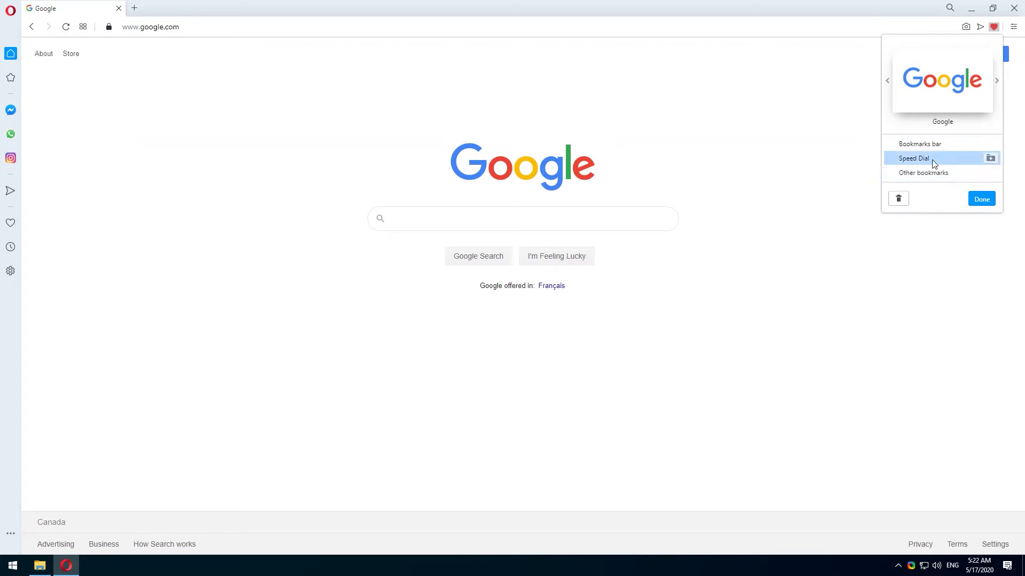
click(982, 200)
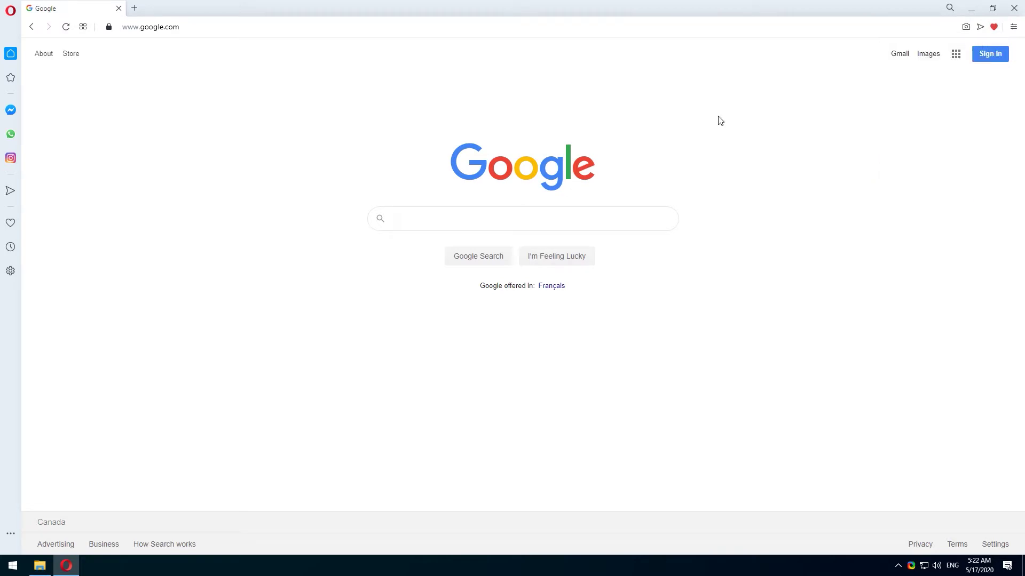
click(83, 26)
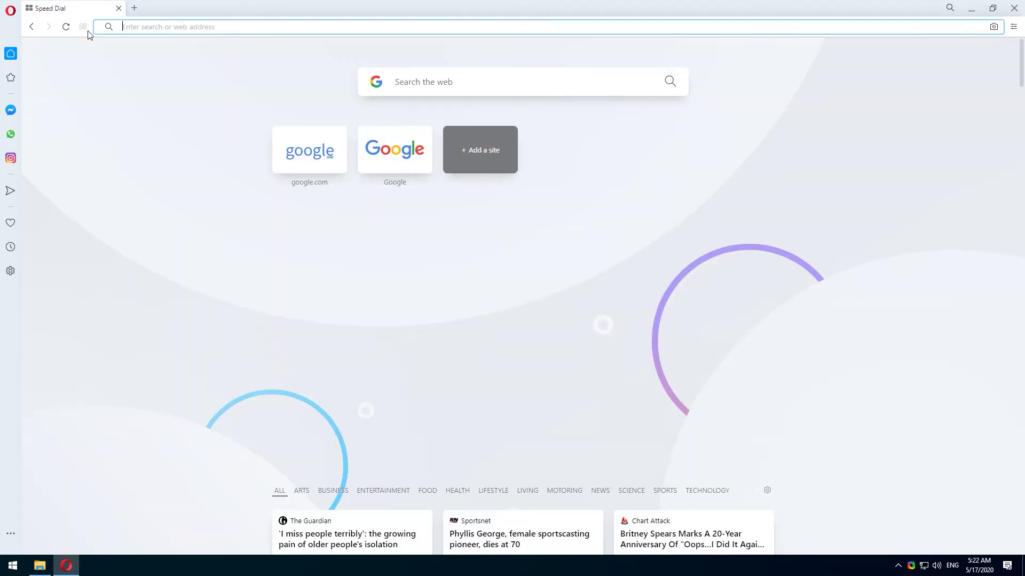
mouse_move(309, 153)
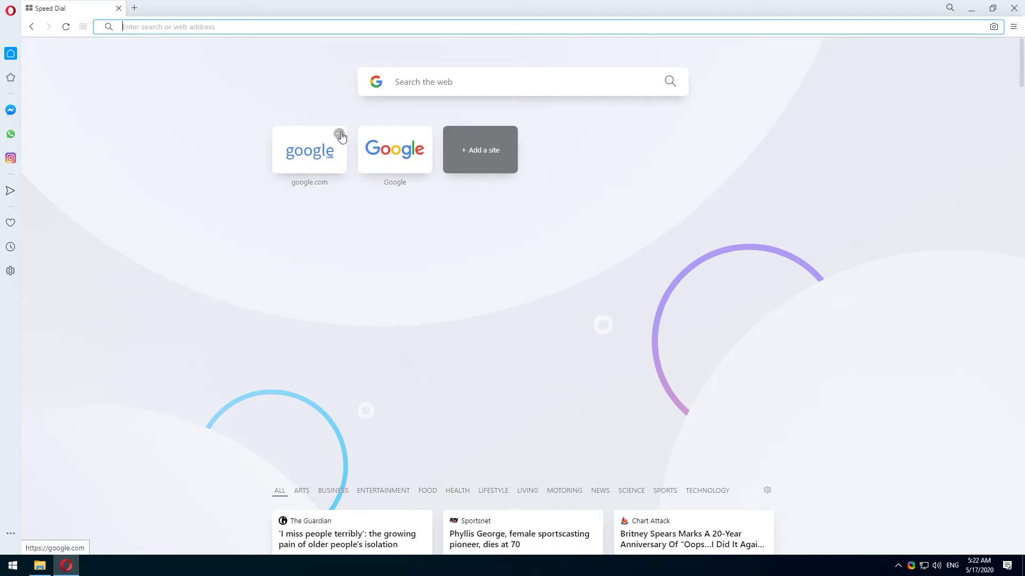
Step: Check the google.com tile's edit details, cancel, then move the tile to the trash
click(340, 134)
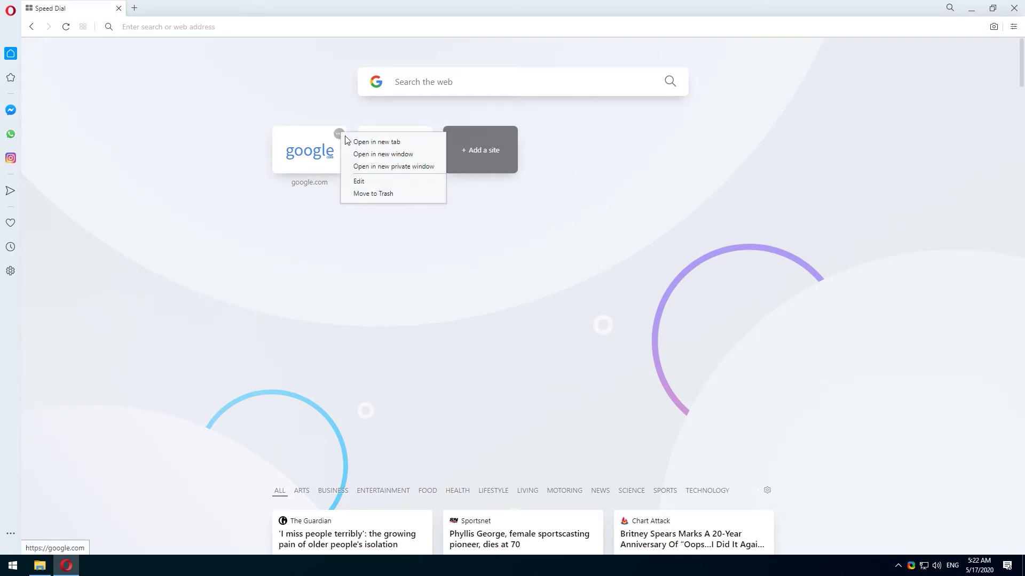
click(388, 183)
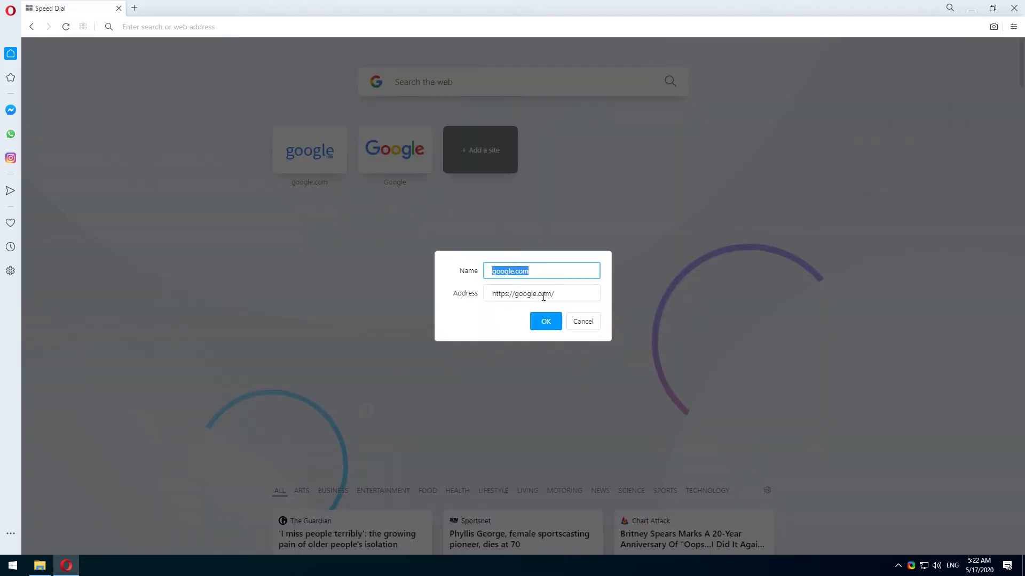
click(518, 294)
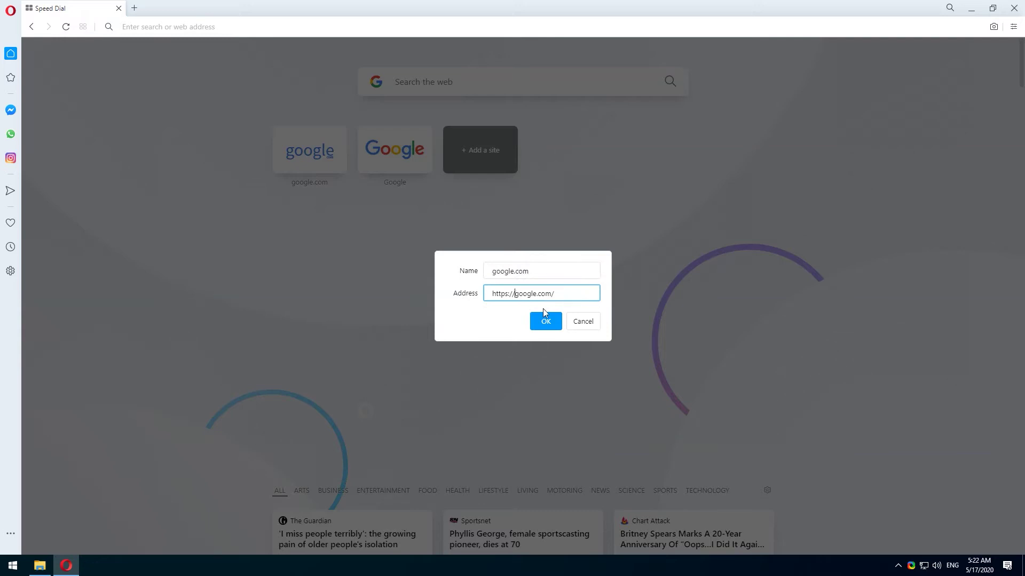
click(583, 321)
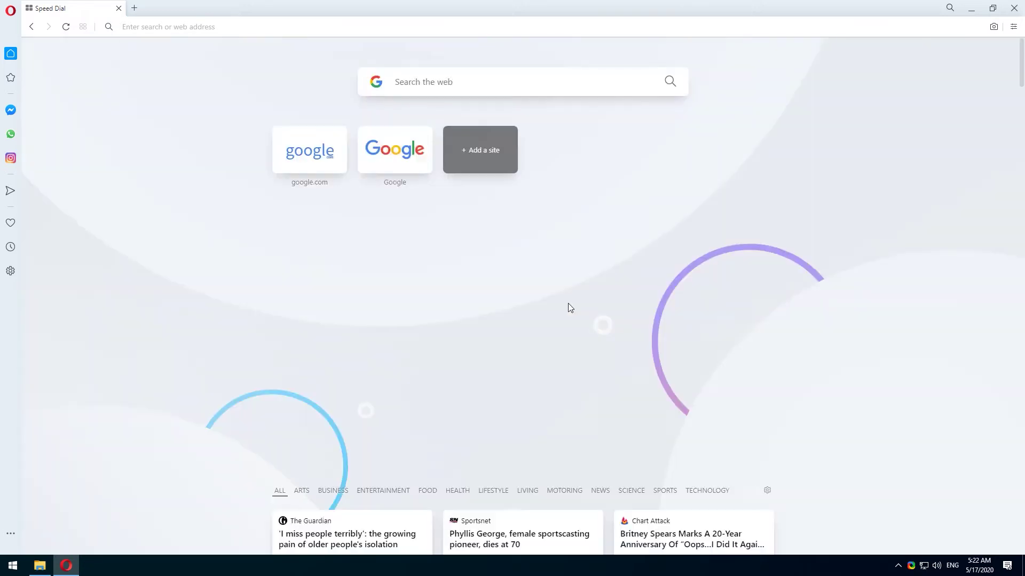
click(340, 135)
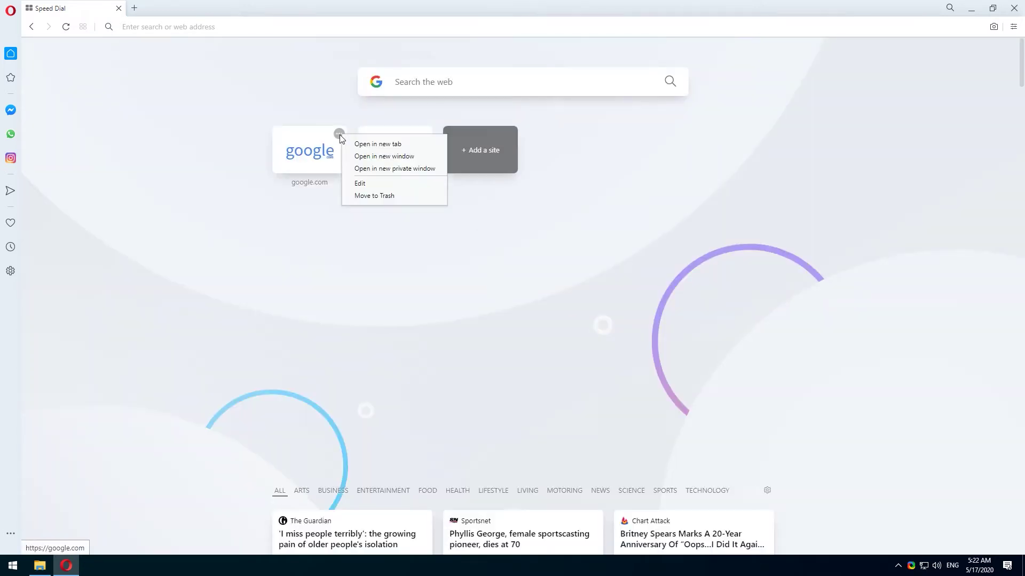
click(377, 197)
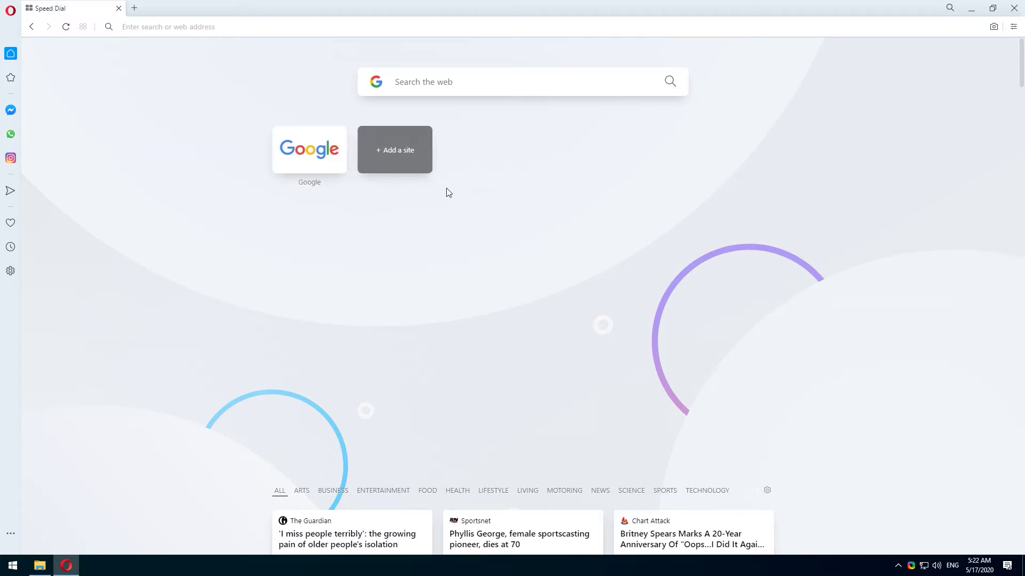
click(136, 8)
click(120, 8)
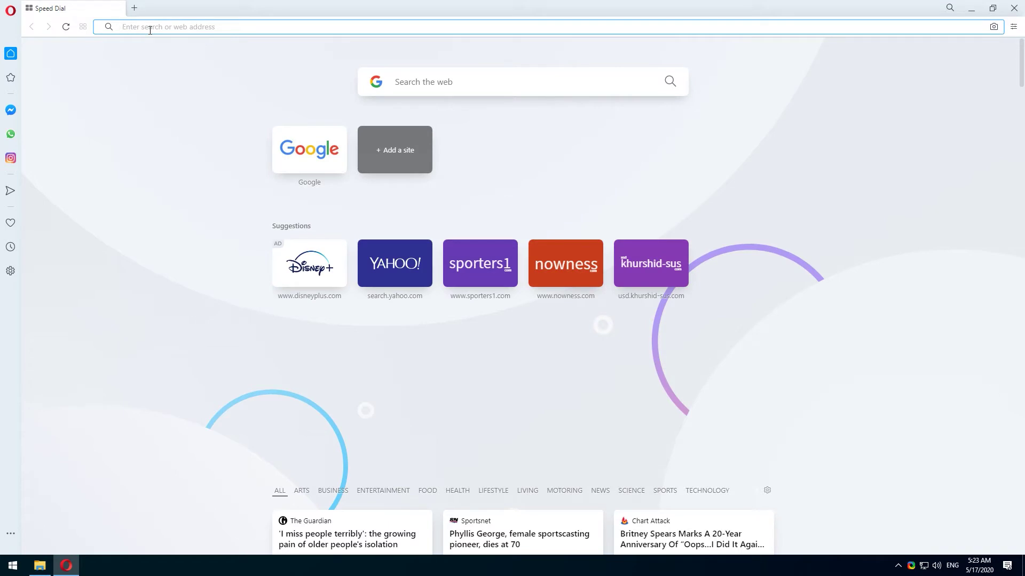
text(yahoo.com)
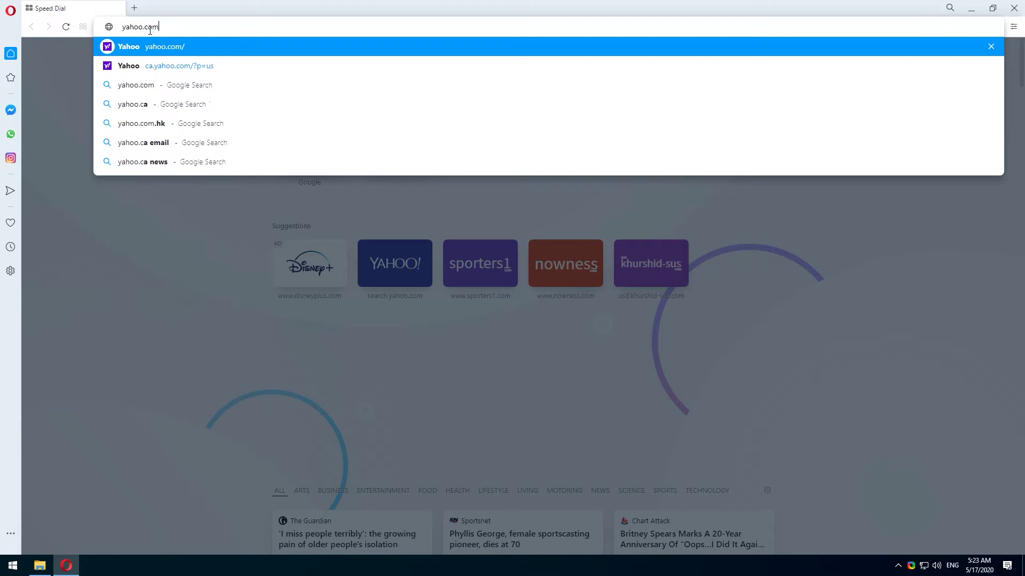
Step: Load Yahoo and bookmark it into Speed Dial with the purple yahoo! logo thumbnail
key(Return)
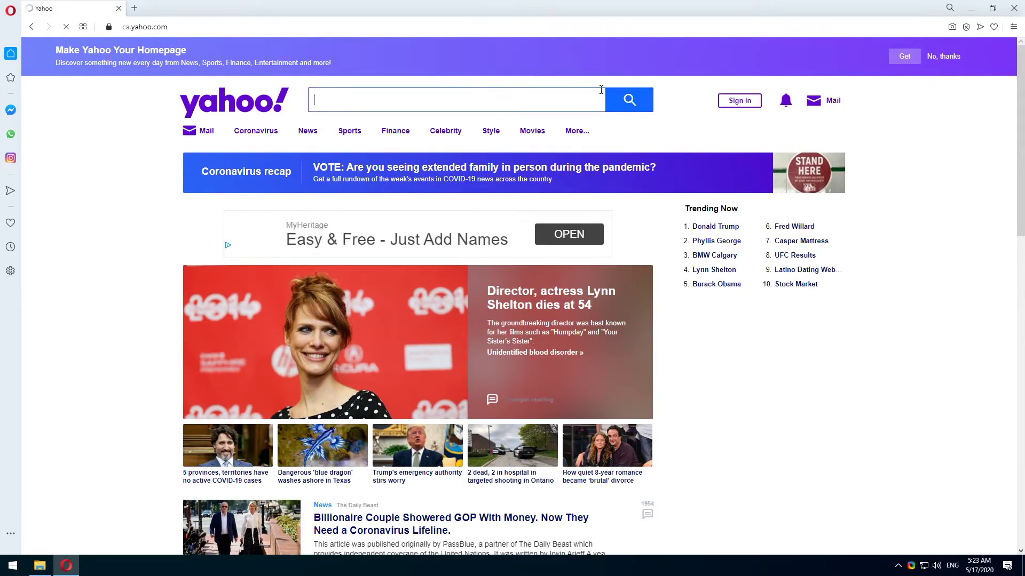
click(993, 27)
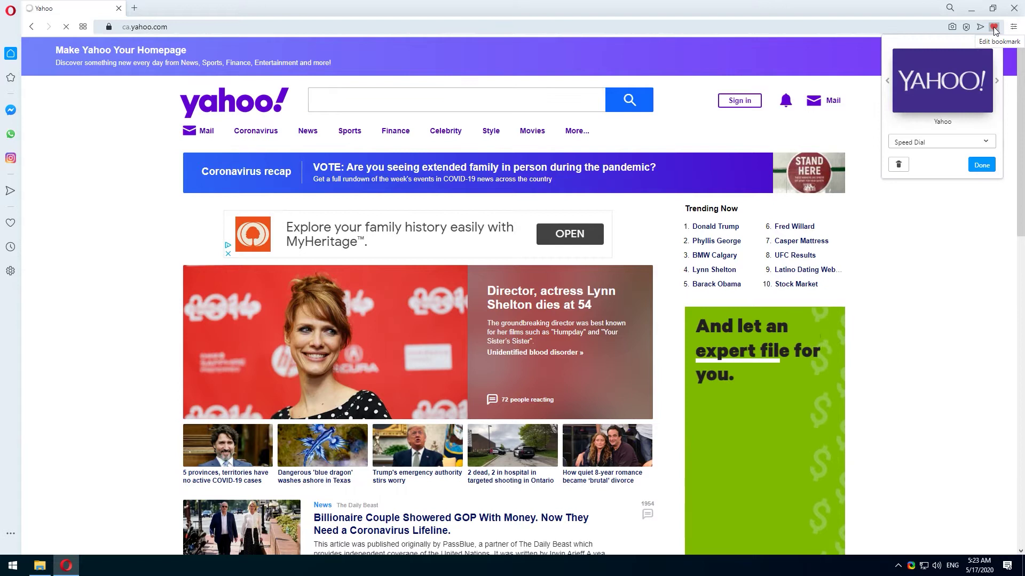
click(996, 80)
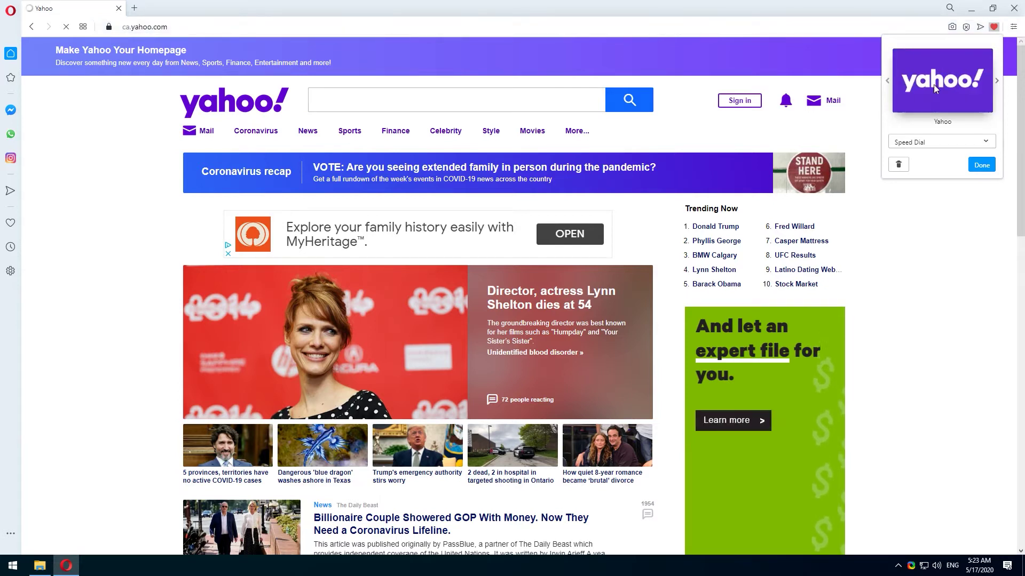
click(887, 80)
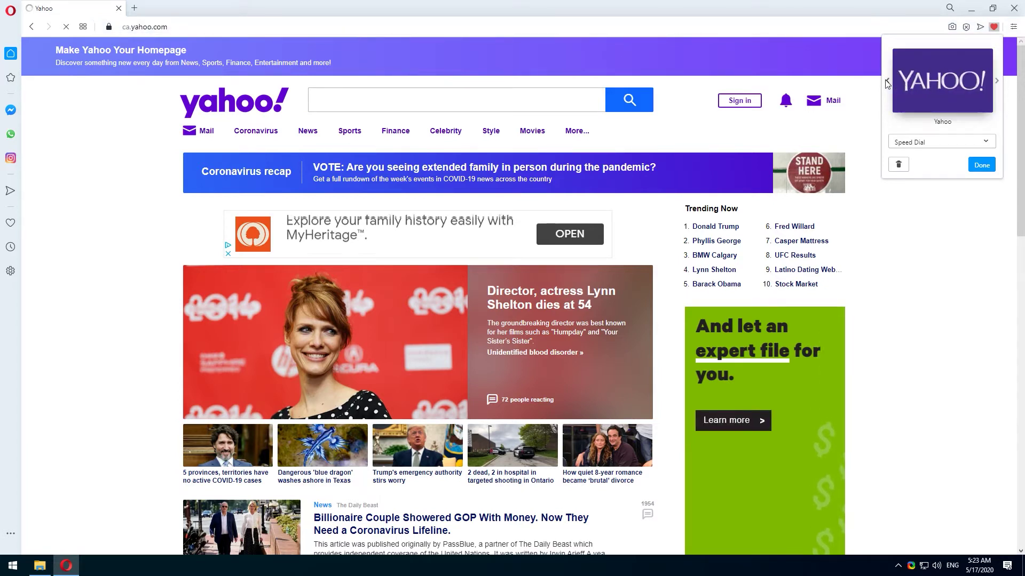
click(996, 80)
click(997, 81)
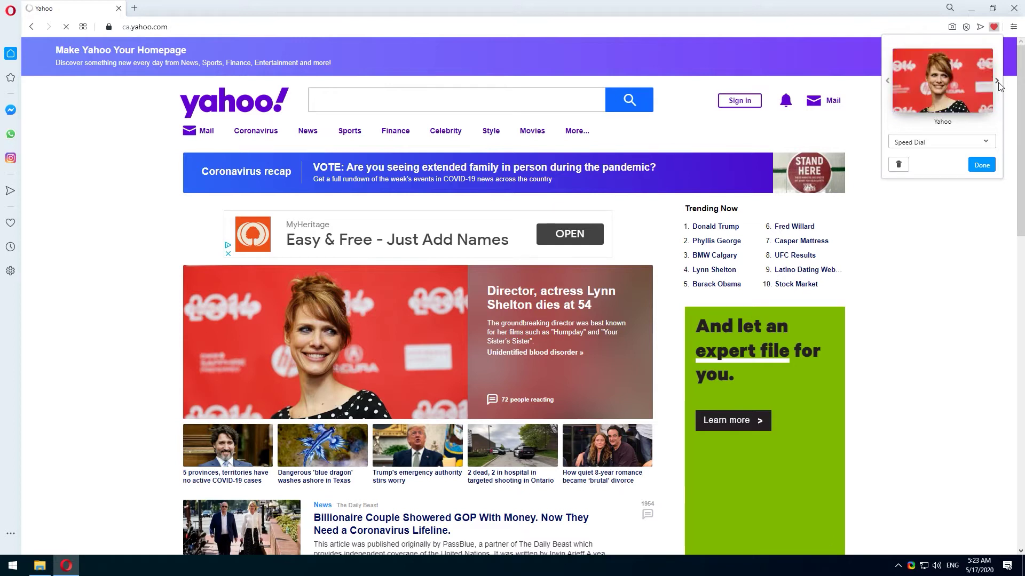
click(886, 80)
click(931, 144)
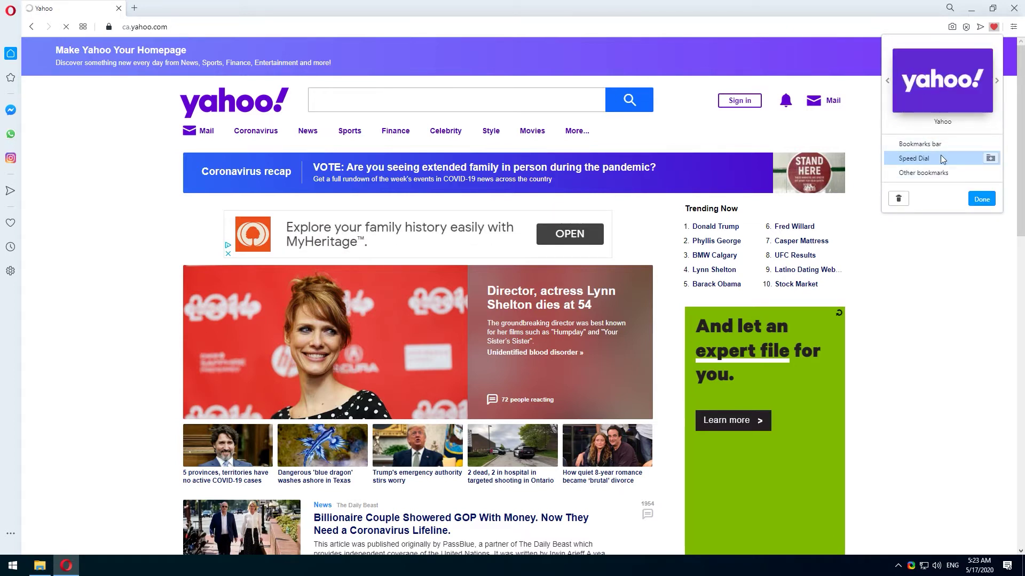
click(964, 163)
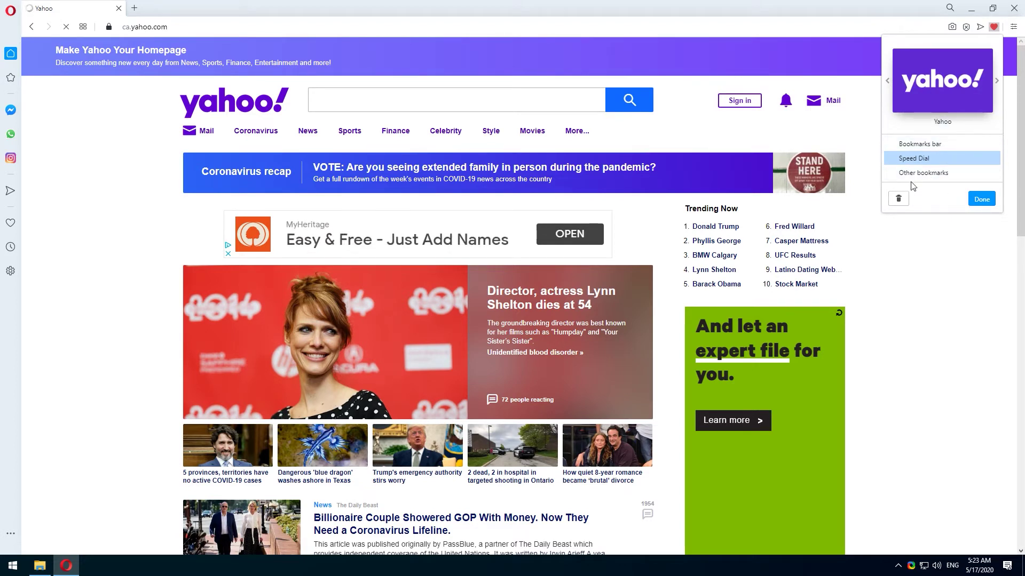
click(981, 199)
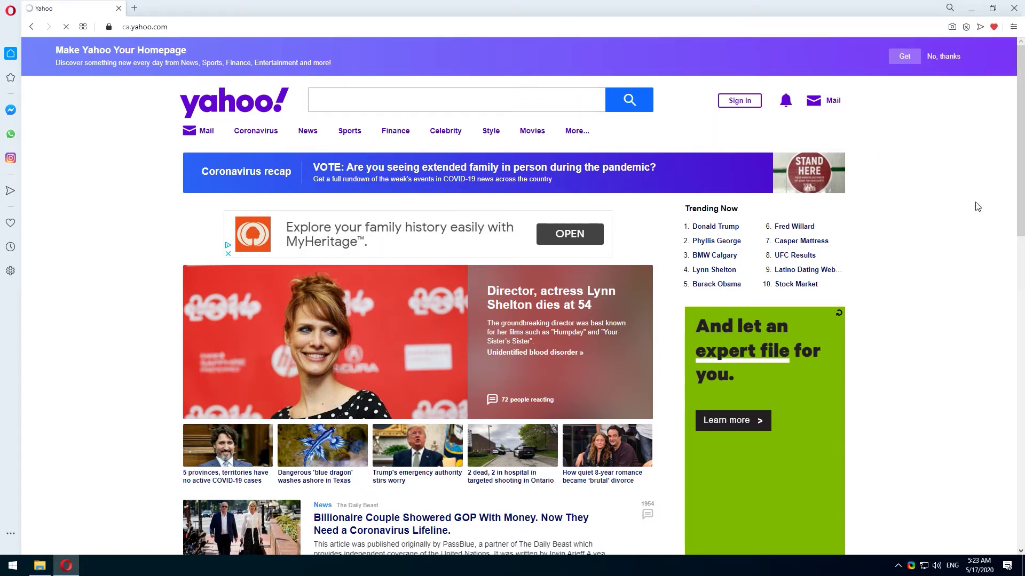
Step: Review the saved Yahoo bookmark's folder options and go back to Speed Dial
click(993, 27)
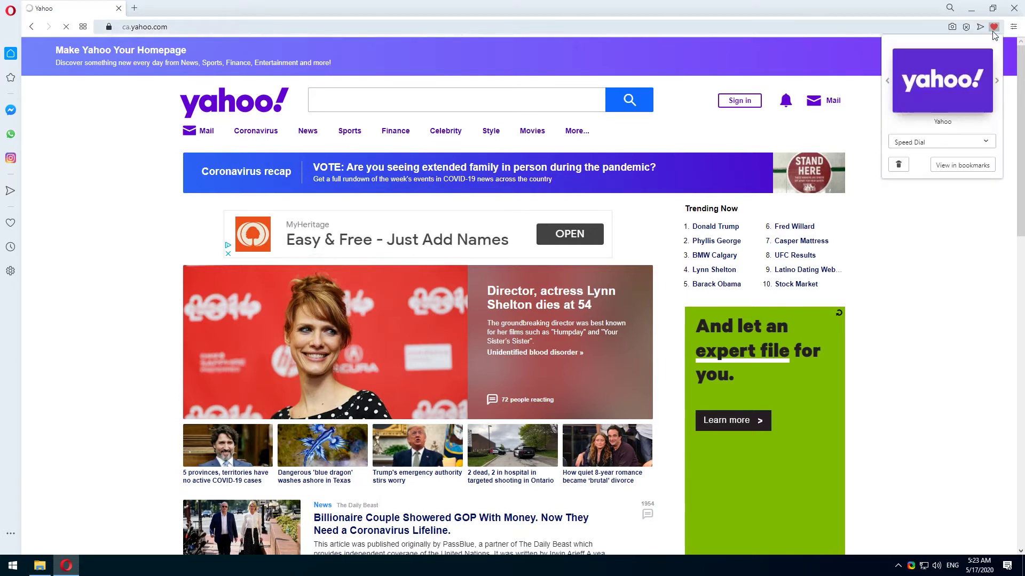
click(942, 142)
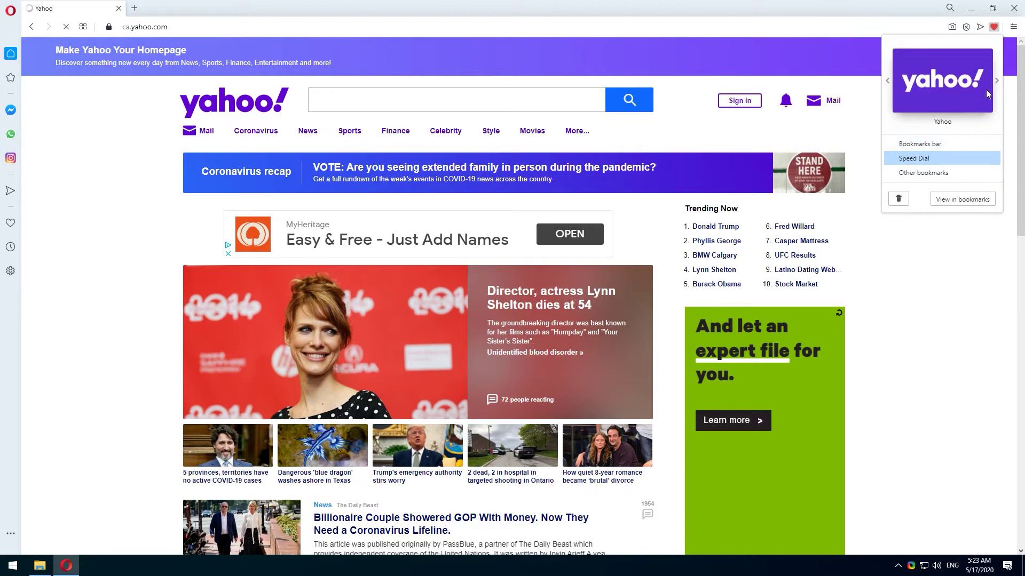
click(480, 27)
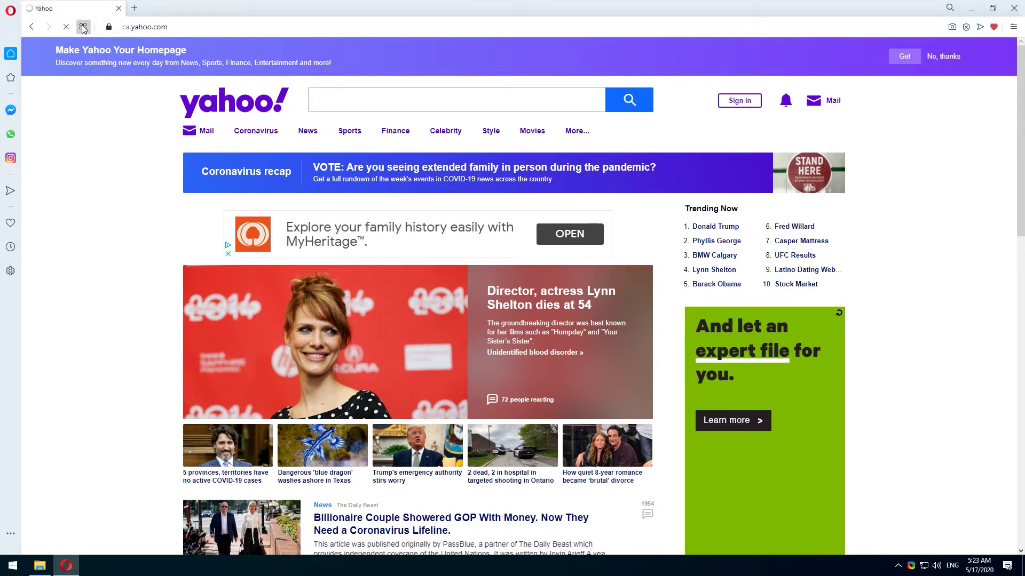
click(83, 27)
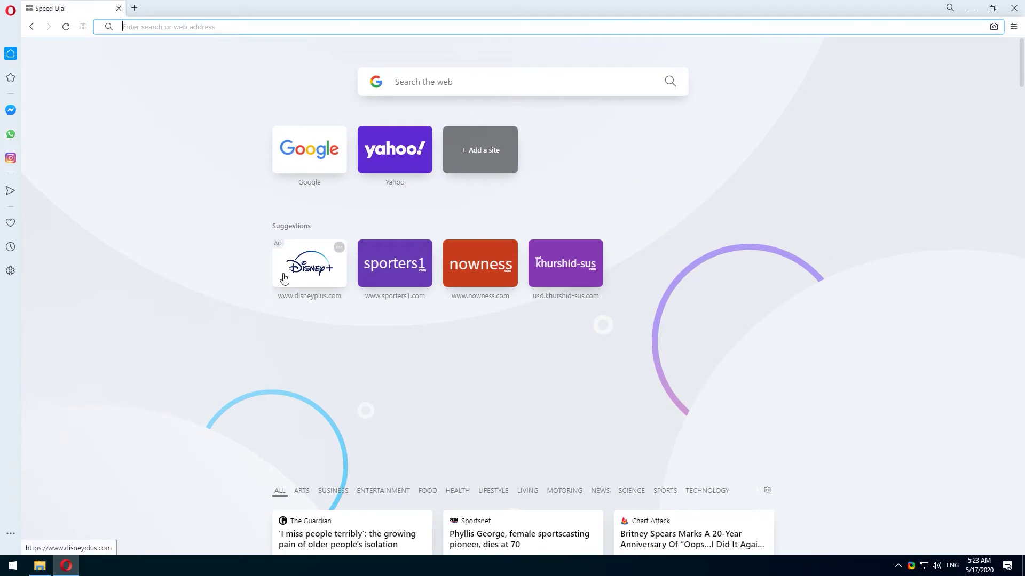
click(205, 90)
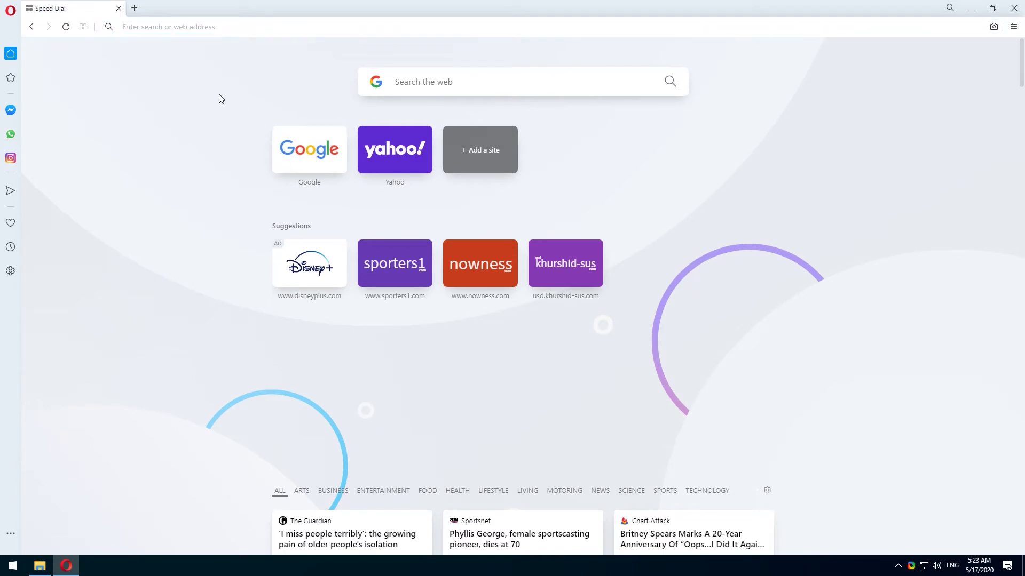
mouse_move(395, 150)
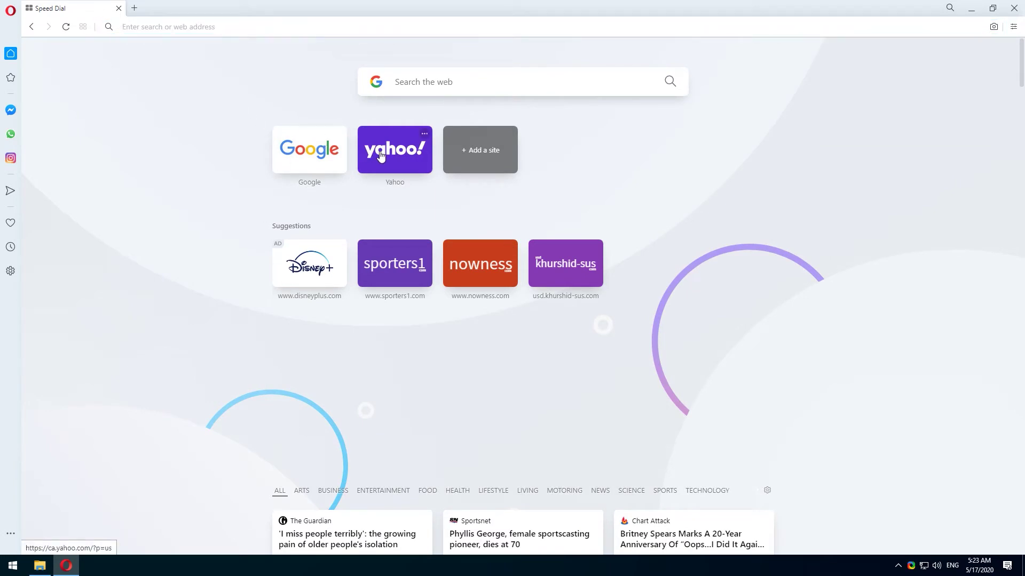
click(425, 134)
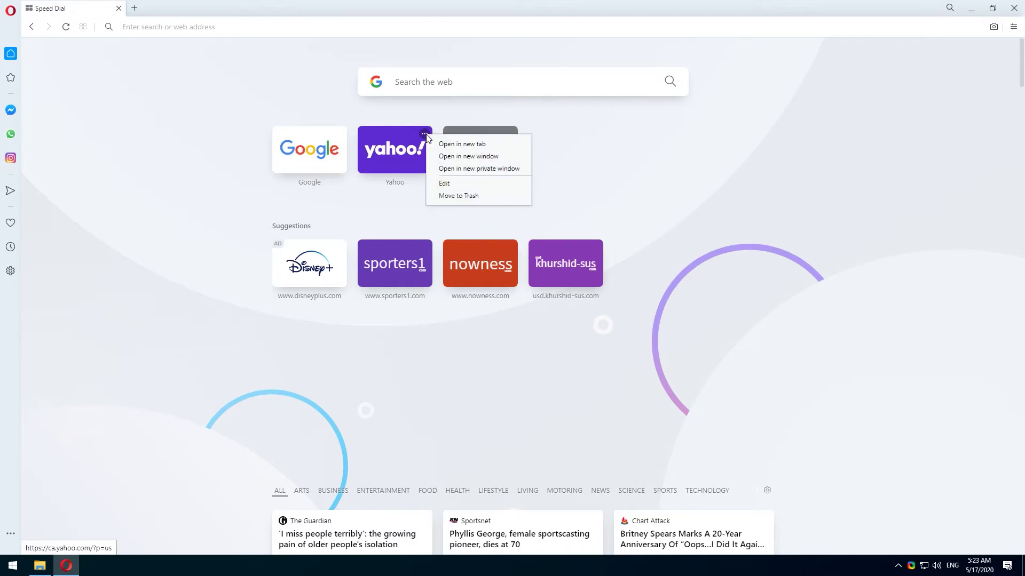
click(457, 183)
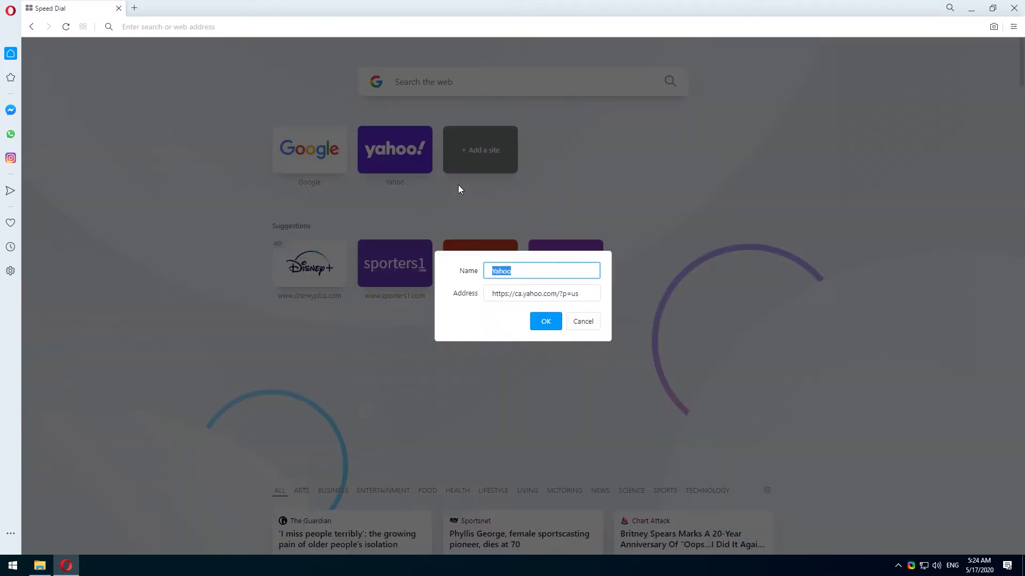
click(530, 273)
click(515, 294)
key(Delete)
key(Delete)
text(Website)
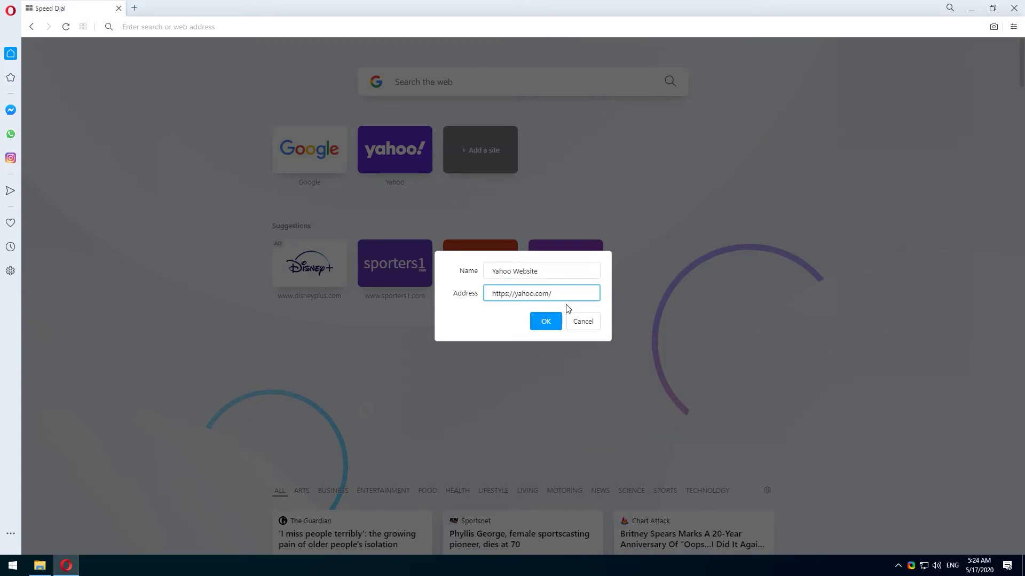
click(545, 321)
mouse_move(395, 150)
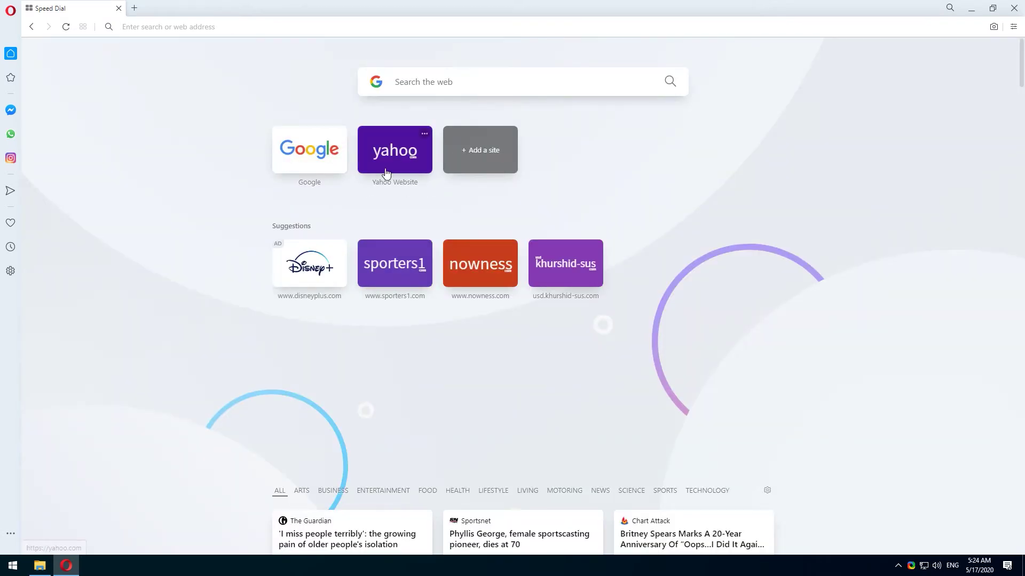
Step: Open the Yahoo Website tile, then close its Yahoo tab
click(381, 152)
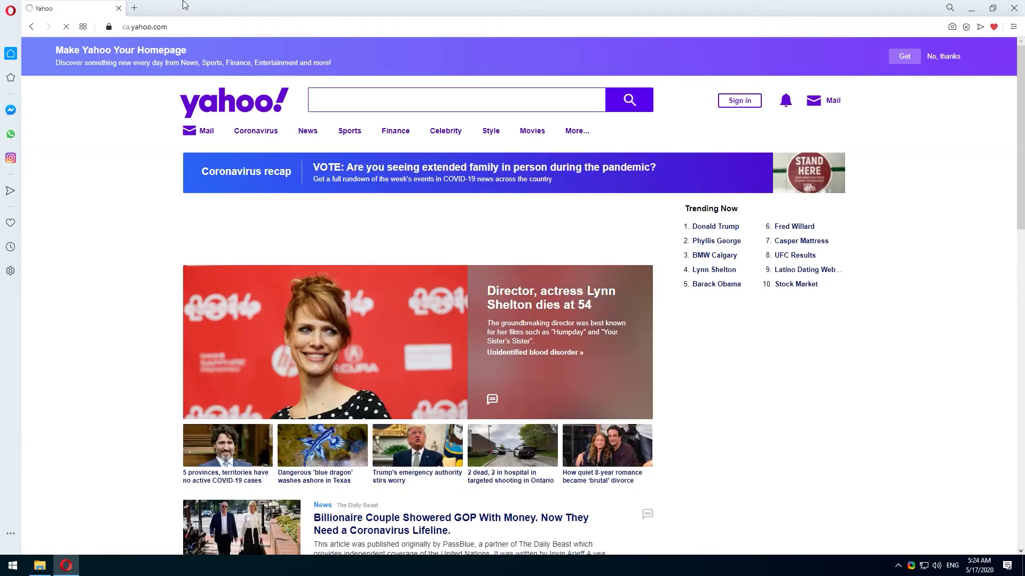
click(135, 9)
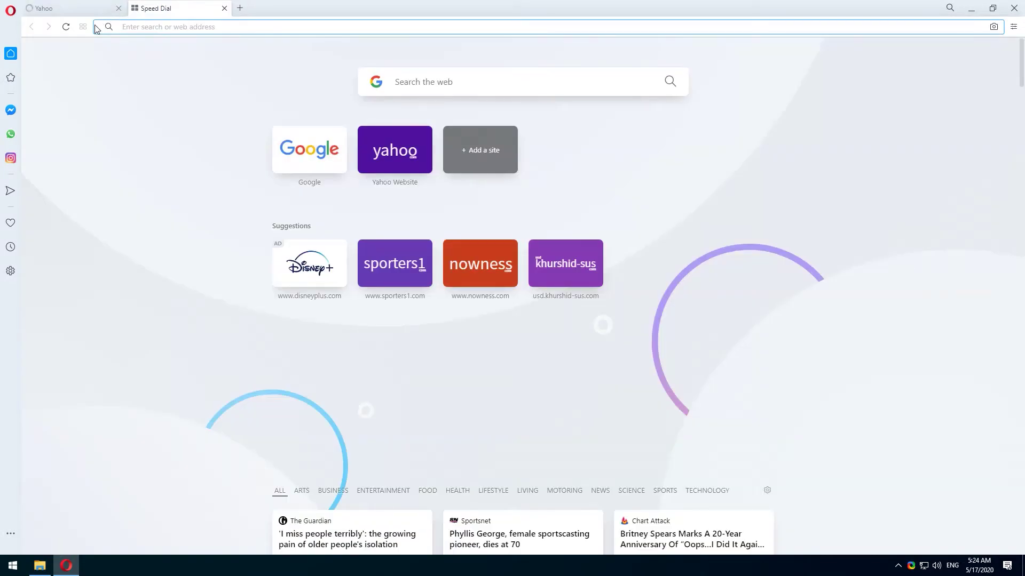
click(119, 8)
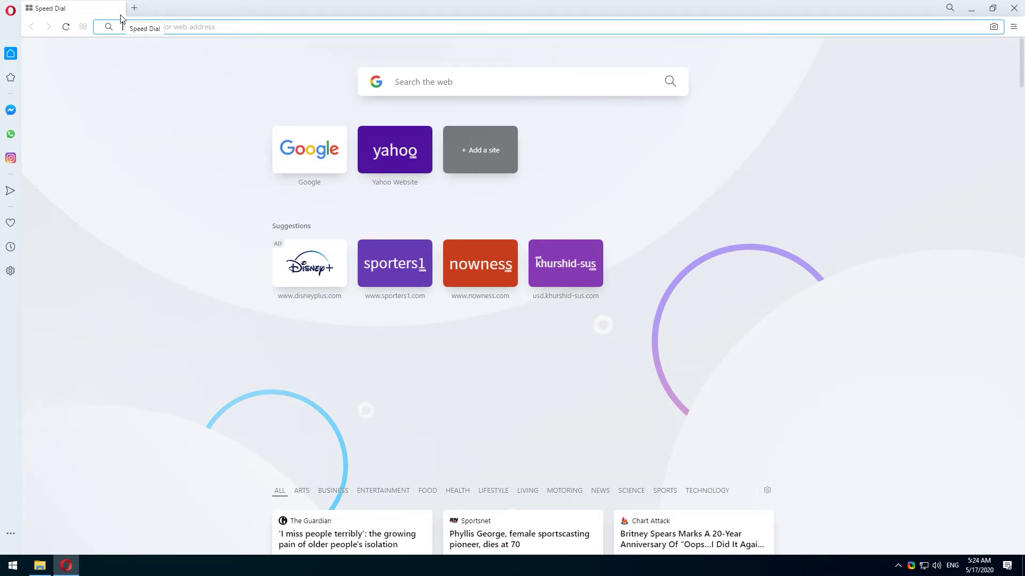
Step: Open the Bookmarks manager and browse Bookmarks bar, Speed Dial and Other bookmarks
click(10, 9)
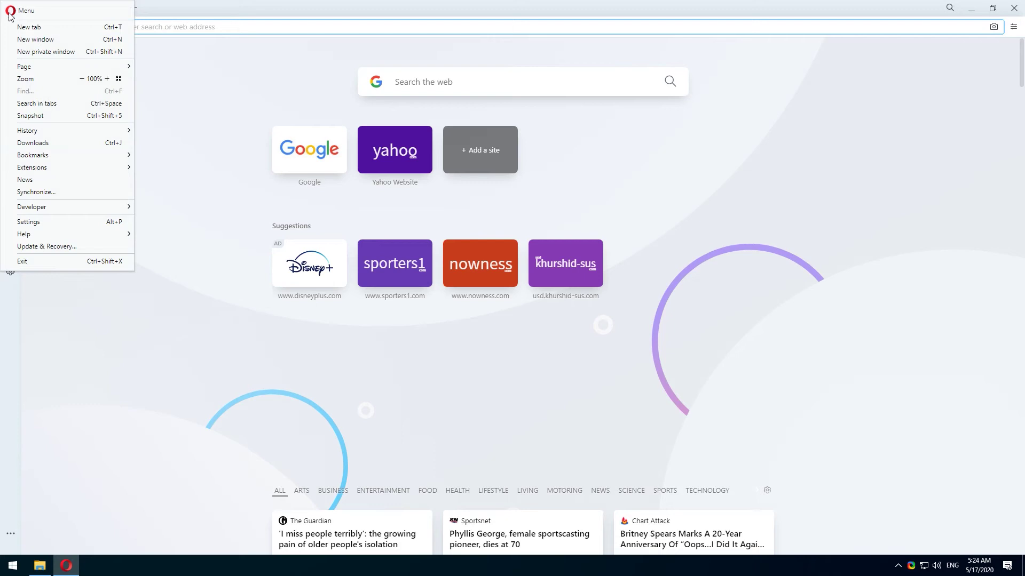
mouse_move(33, 155)
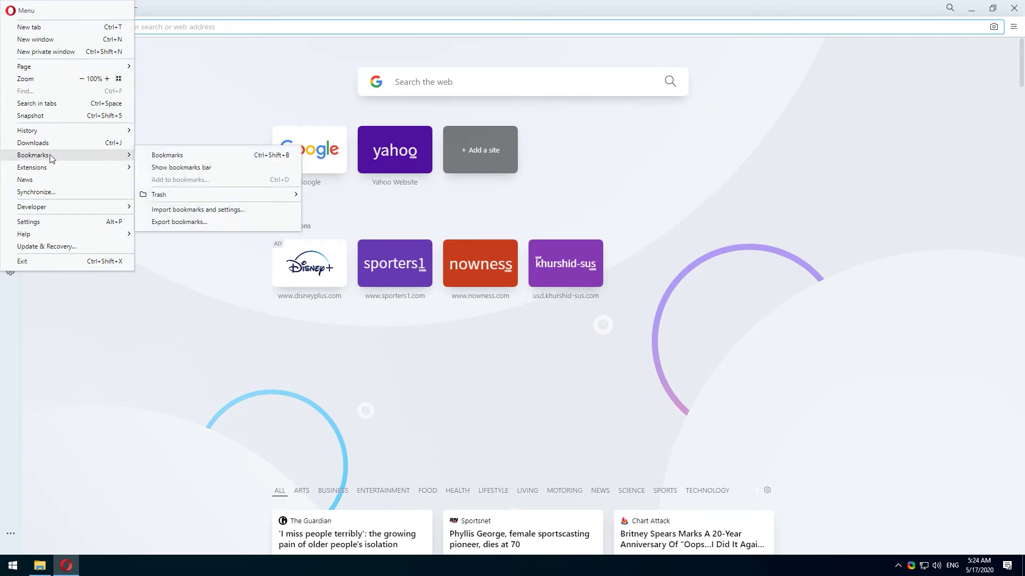
click(205, 154)
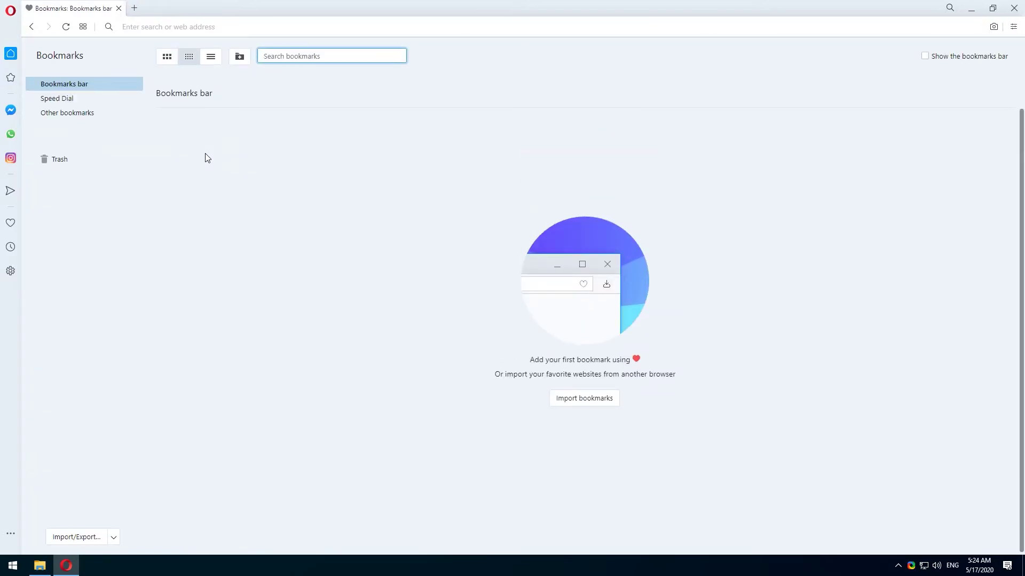
click(94, 89)
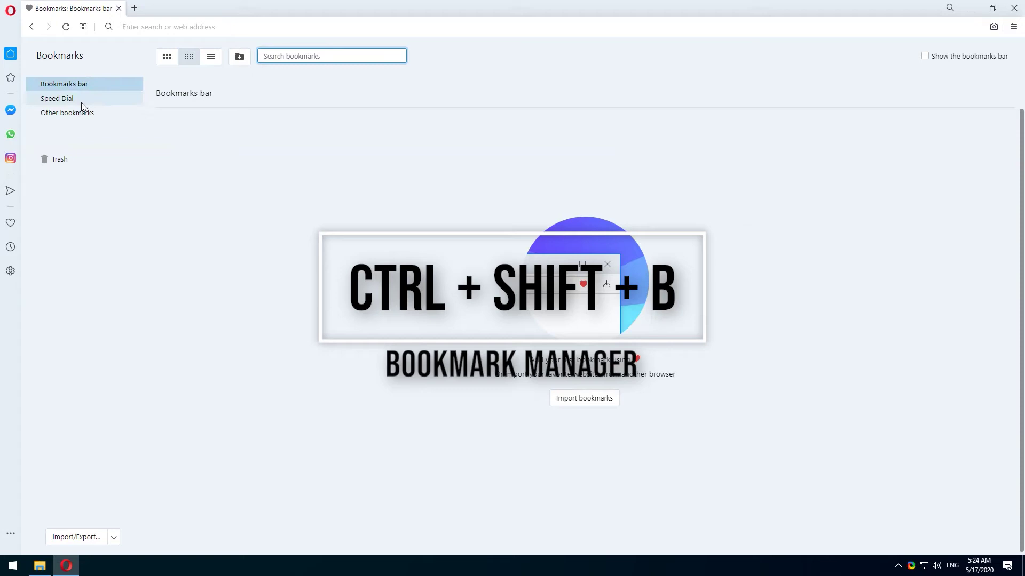
click(80, 102)
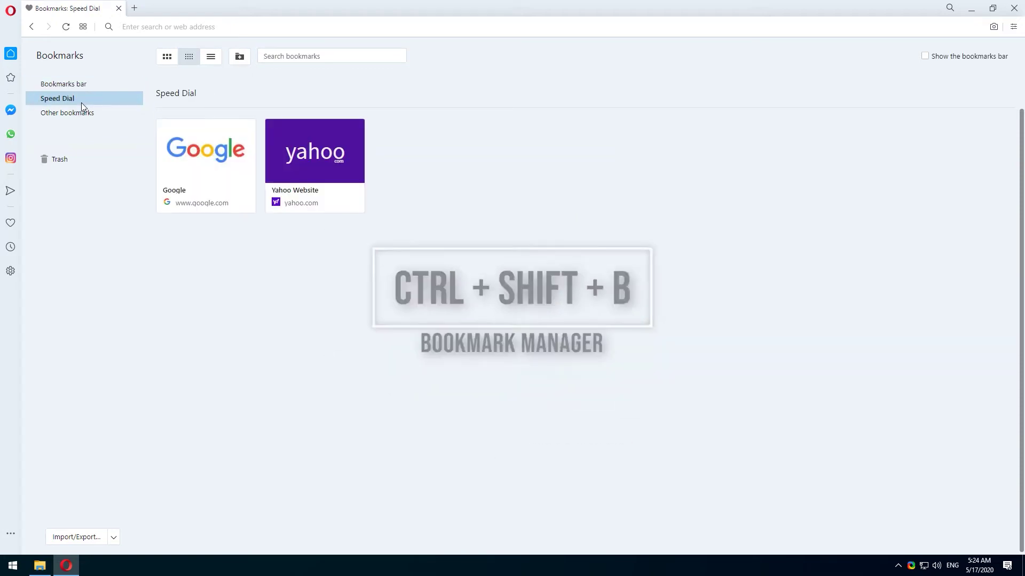
click(76, 111)
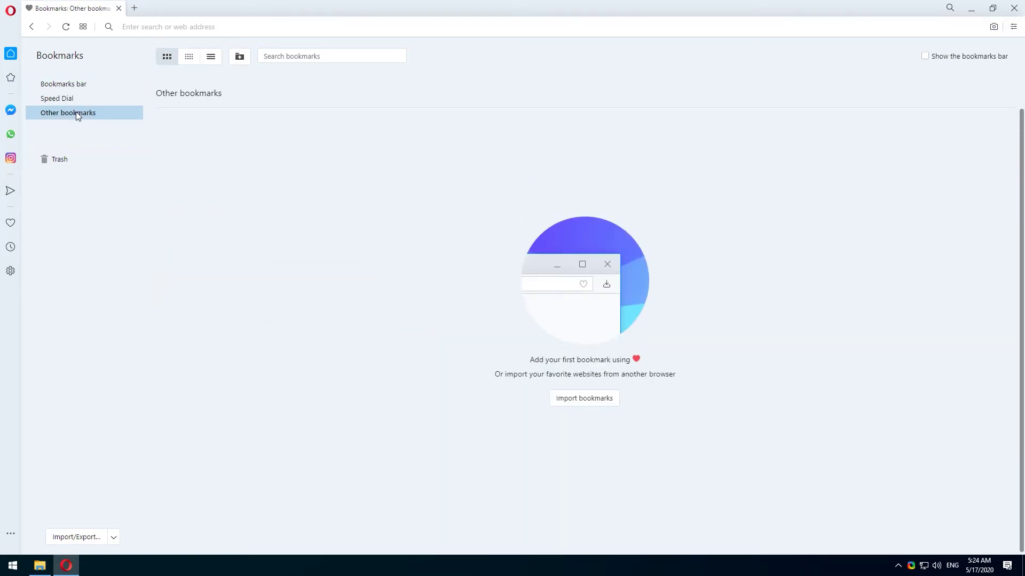
Step: Check the Trash contents and finish on the empty Bookmarks bar folder
click(100, 100)
click(97, 82)
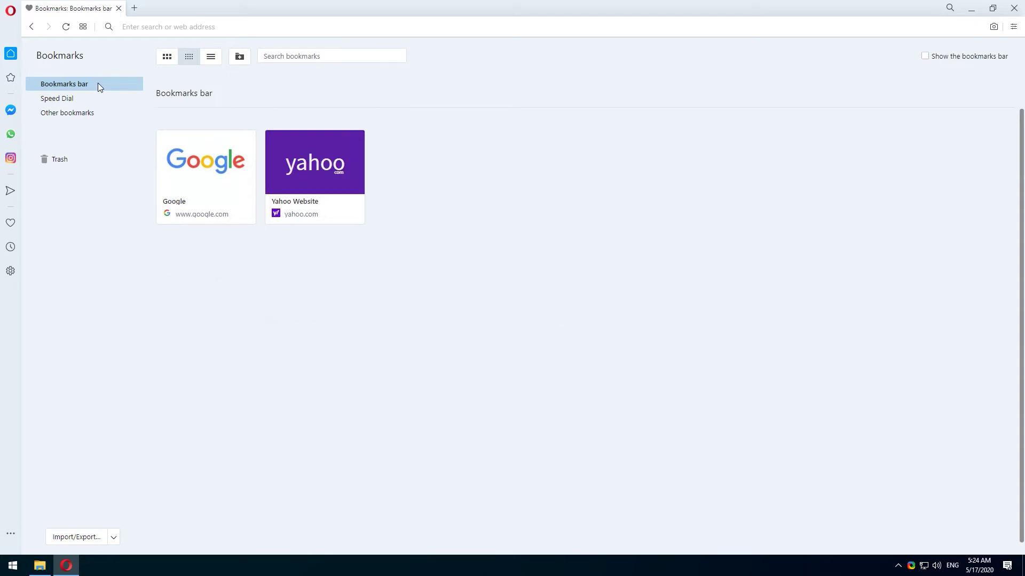
click(66, 163)
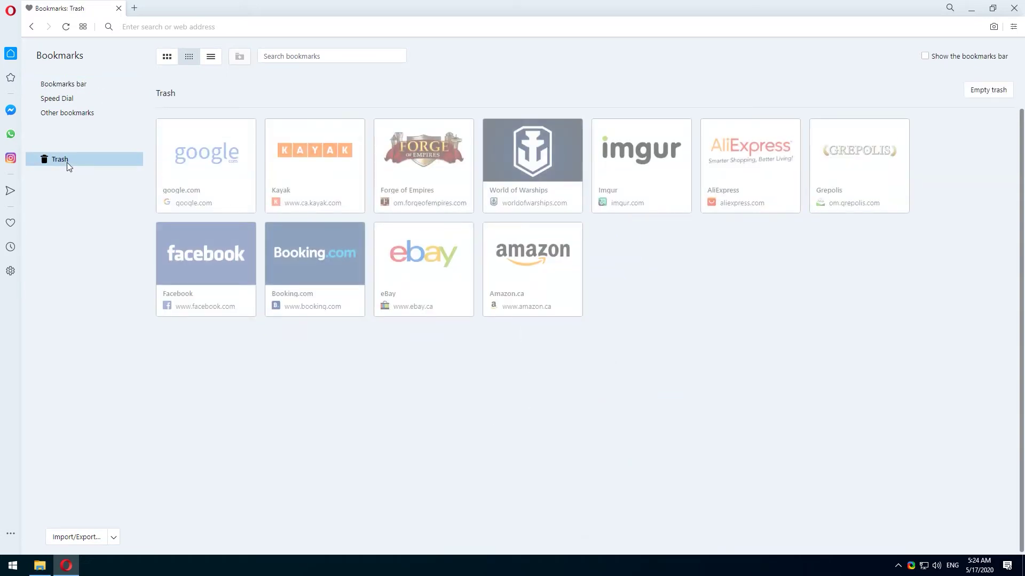
mouse_move(206, 164)
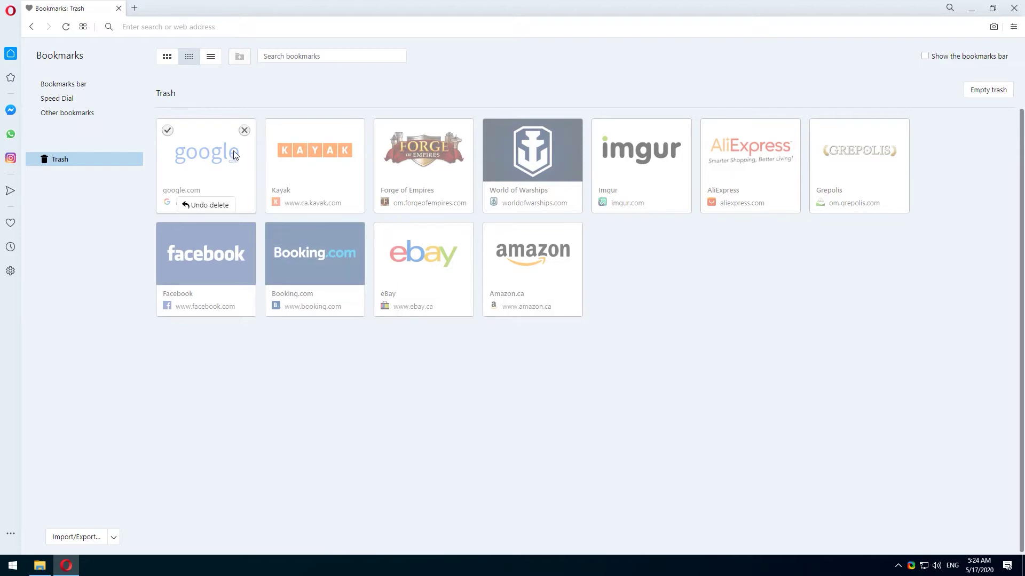
click(74, 83)
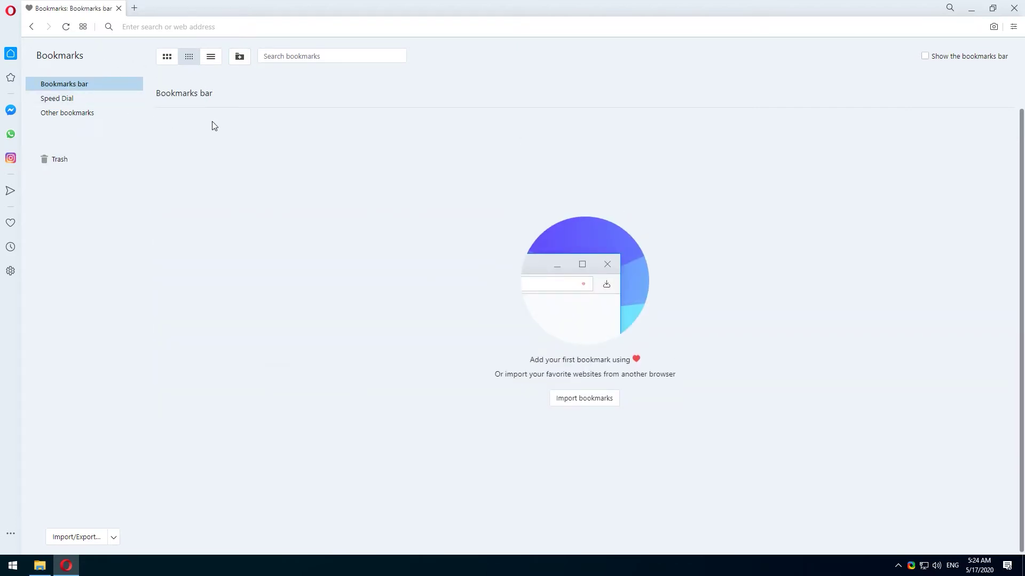
Step: Add a 'Search Engines' folder to the Bookmarks bar and open it
click(240, 57)
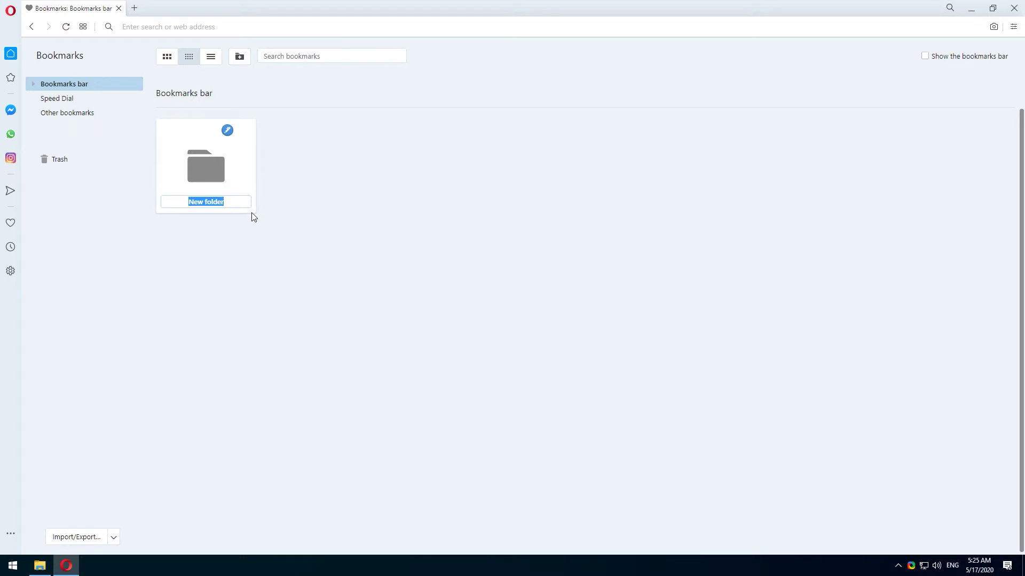
text(Search EN)
text(ngines)
key(Return)
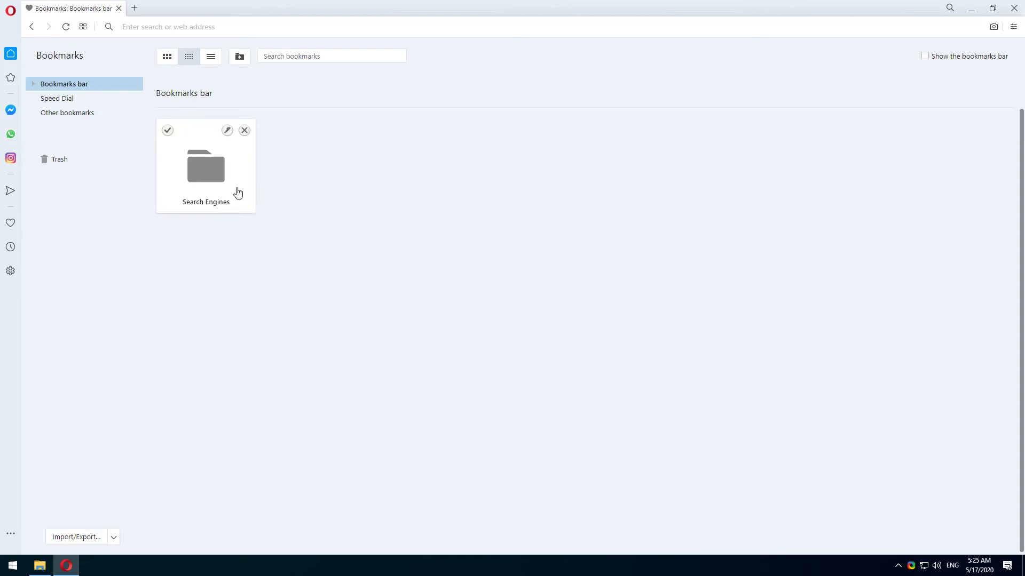
click(228, 180)
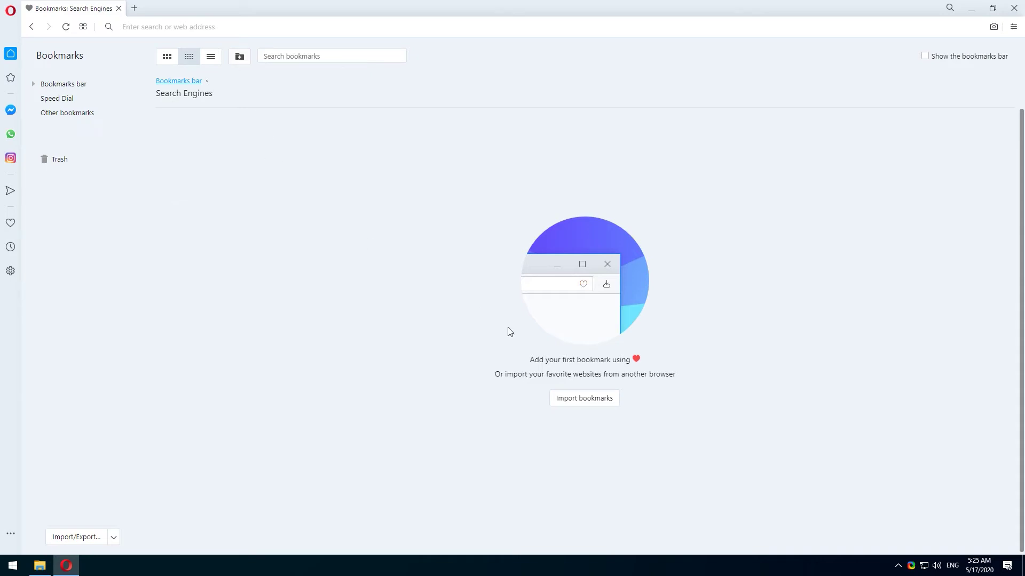
click(33, 84)
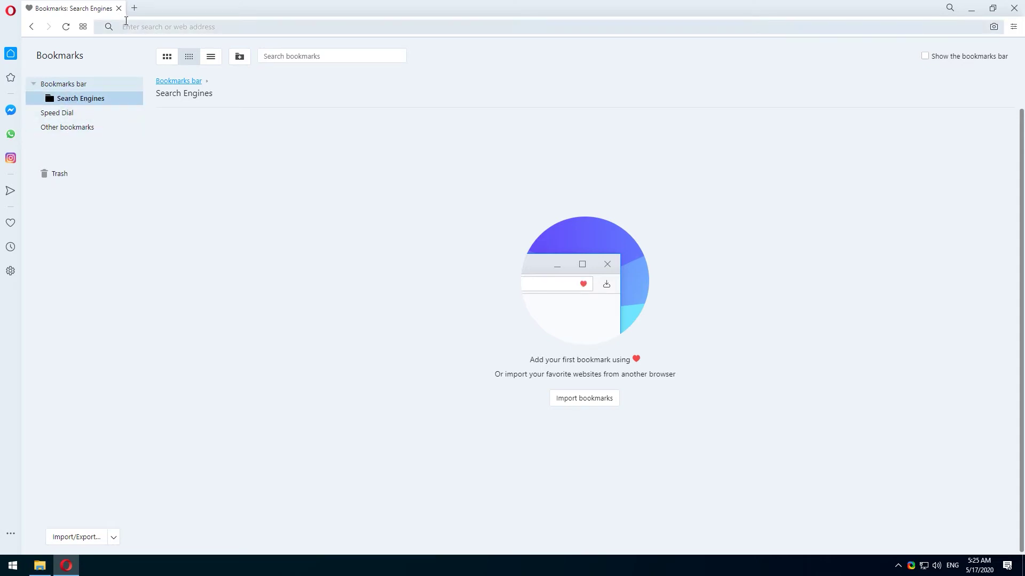
Step: Open google.com in a new tab and bookmark it into Bookmarks bar > Search Engines
click(134, 8)
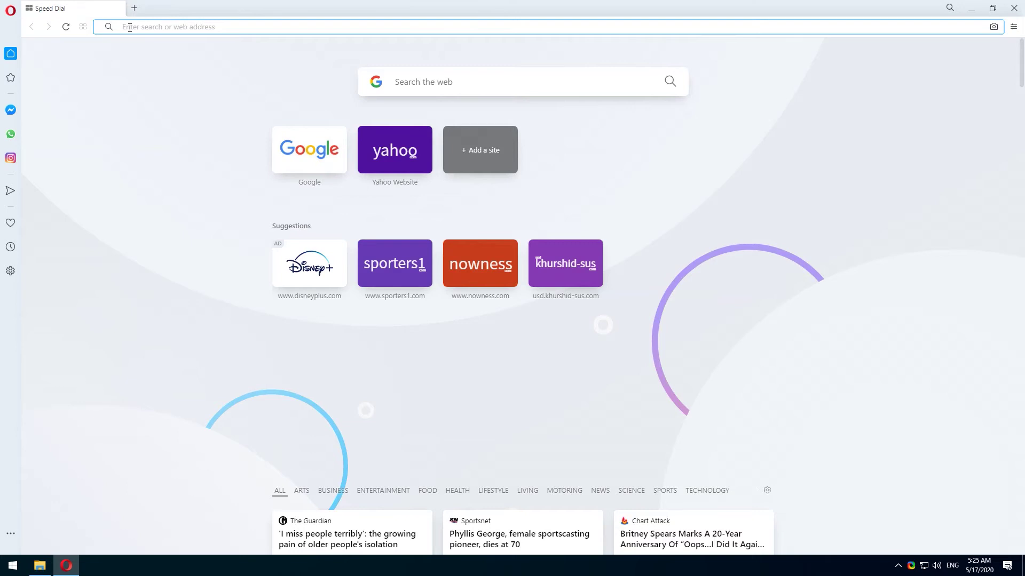
text(google.com)
key(Return)
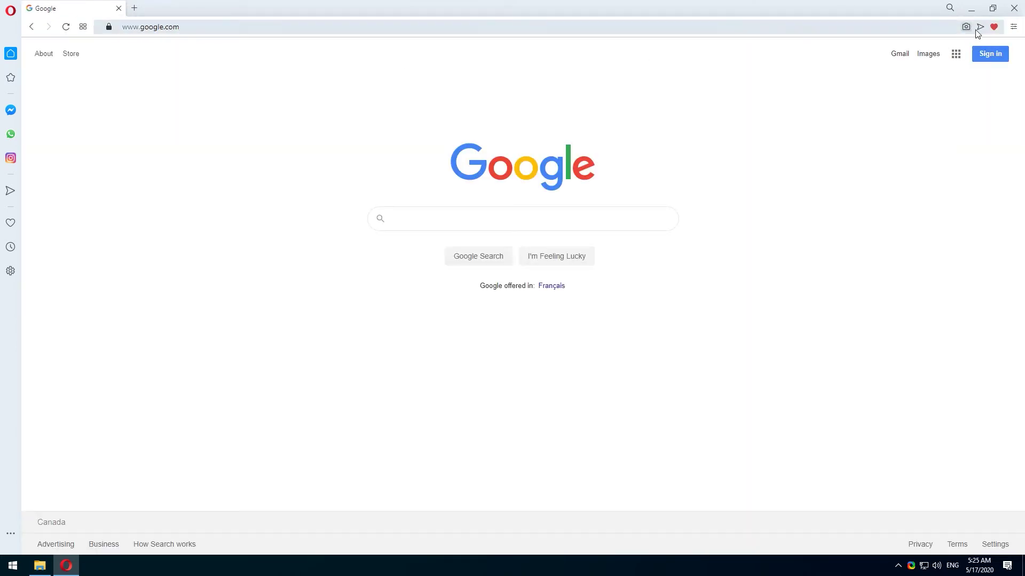
click(993, 27)
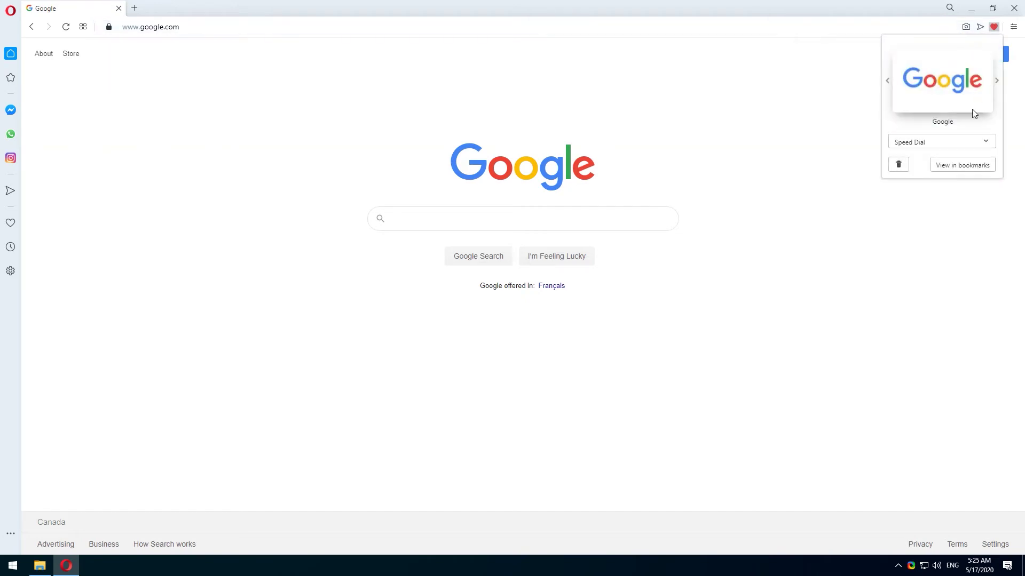
click(940, 142)
click(892, 144)
click(926, 159)
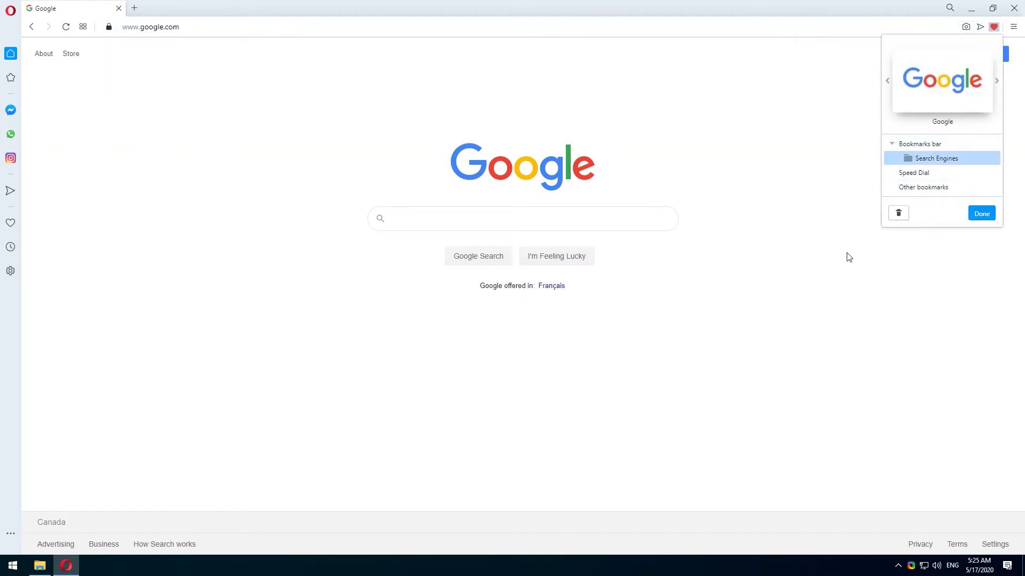
click(976, 215)
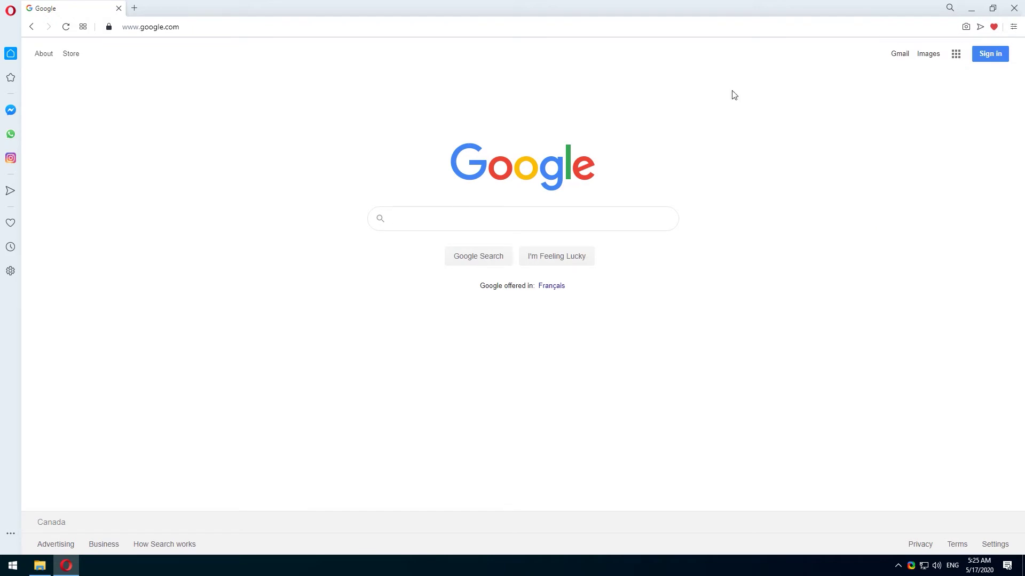
click(10, 11)
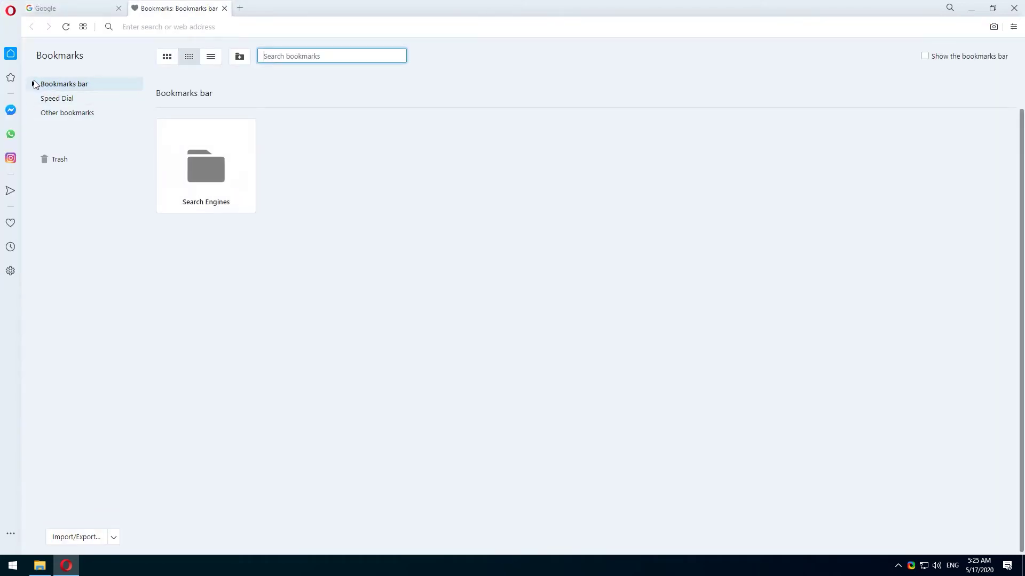
Step: Confirm Search Engines holds the Google bookmark and close its right-click menu unchanged
click(219, 167)
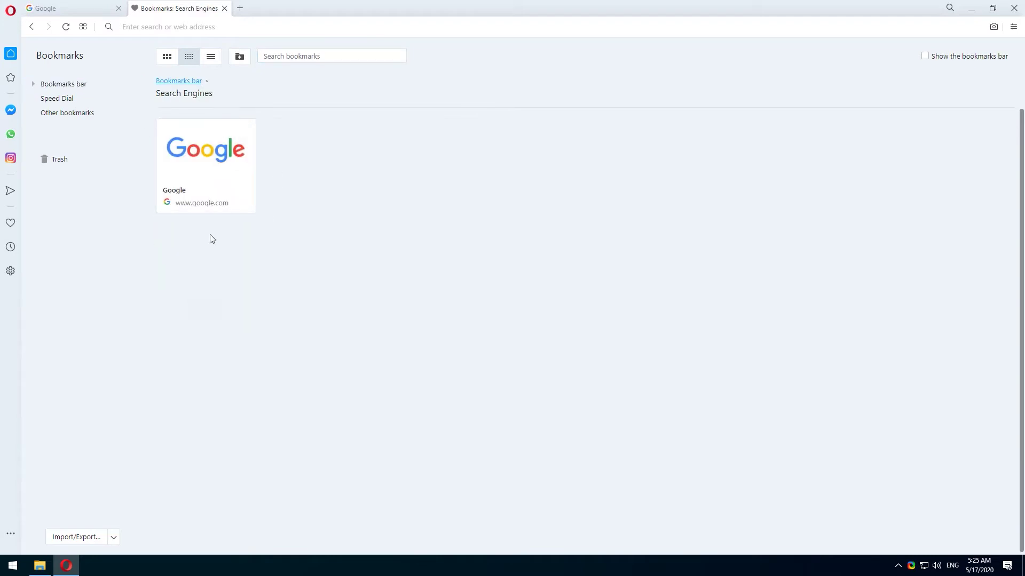
click(55, 84)
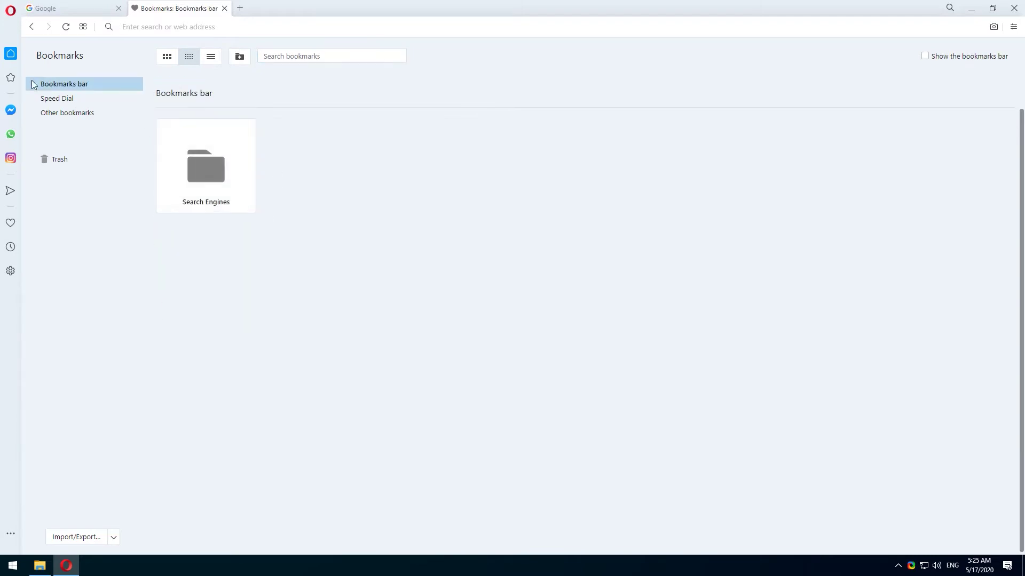
click(34, 84)
click(72, 97)
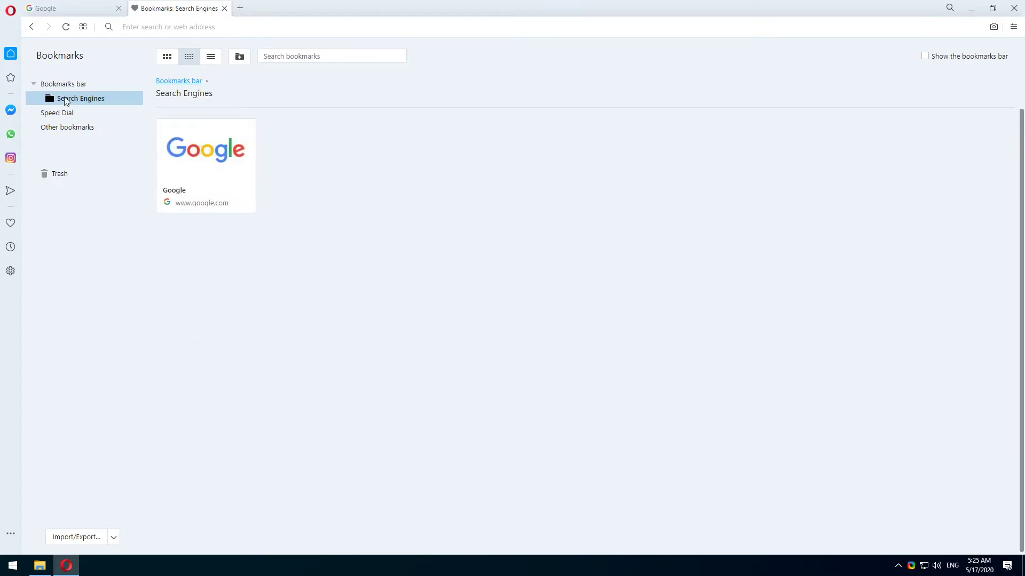
right_click(66, 99)
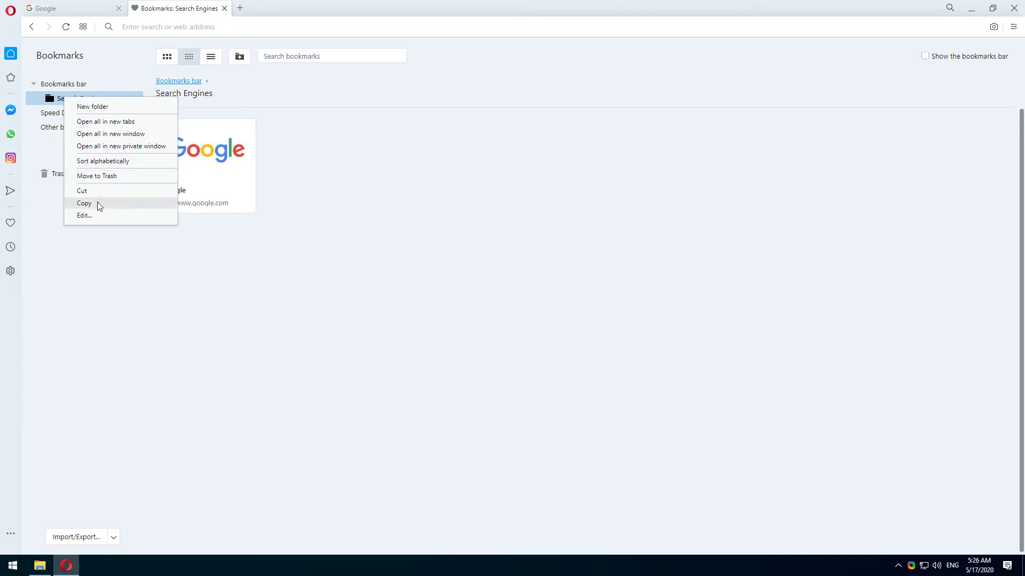
click(160, 255)
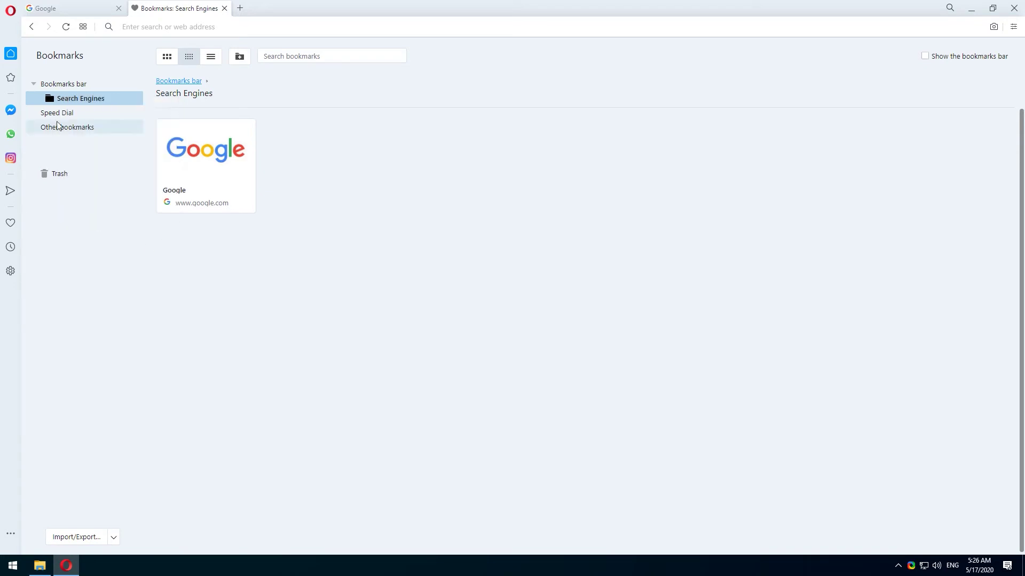
Step: Load yahoo.com in the Google tab and bookmark it into the Search Engines folder
click(106, 9)
click(162, 28)
text(yahoo.com)
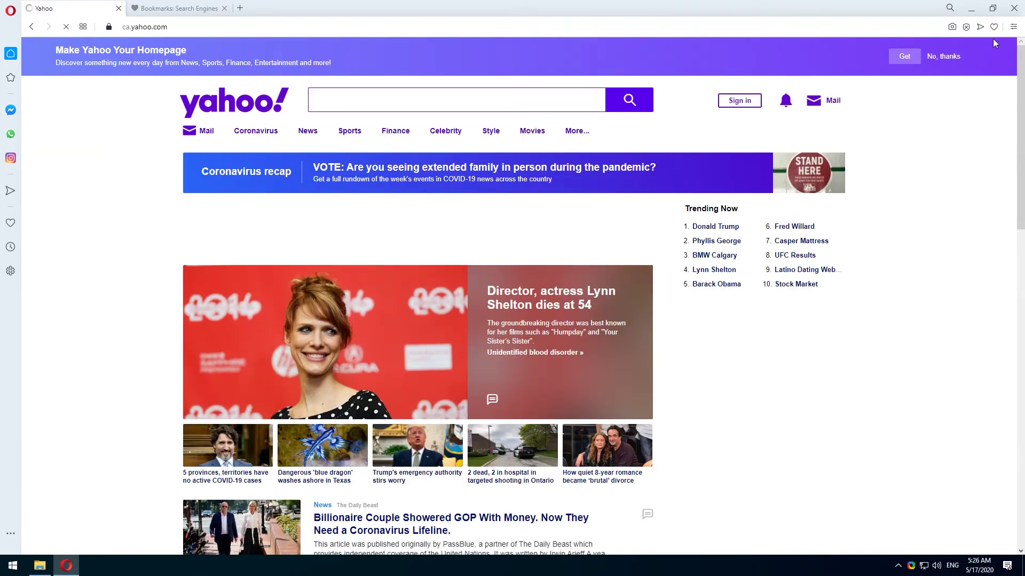
click(993, 28)
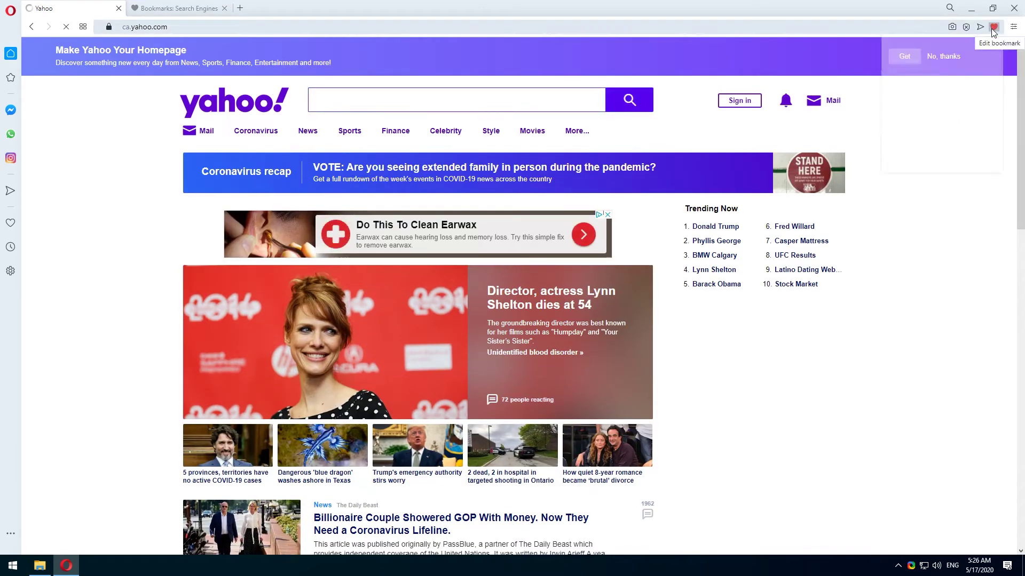
click(942, 141)
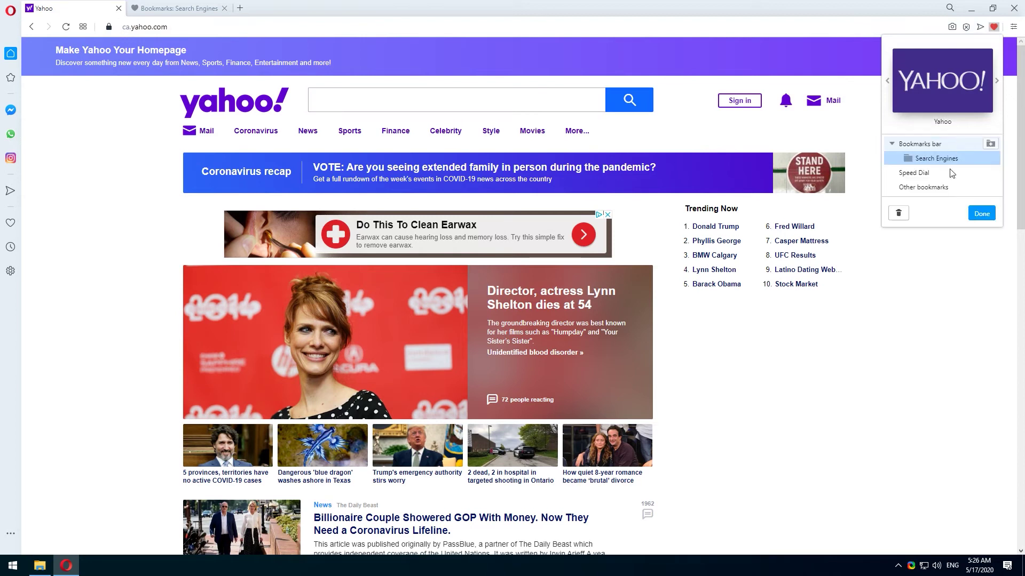
mouse_move(936, 158)
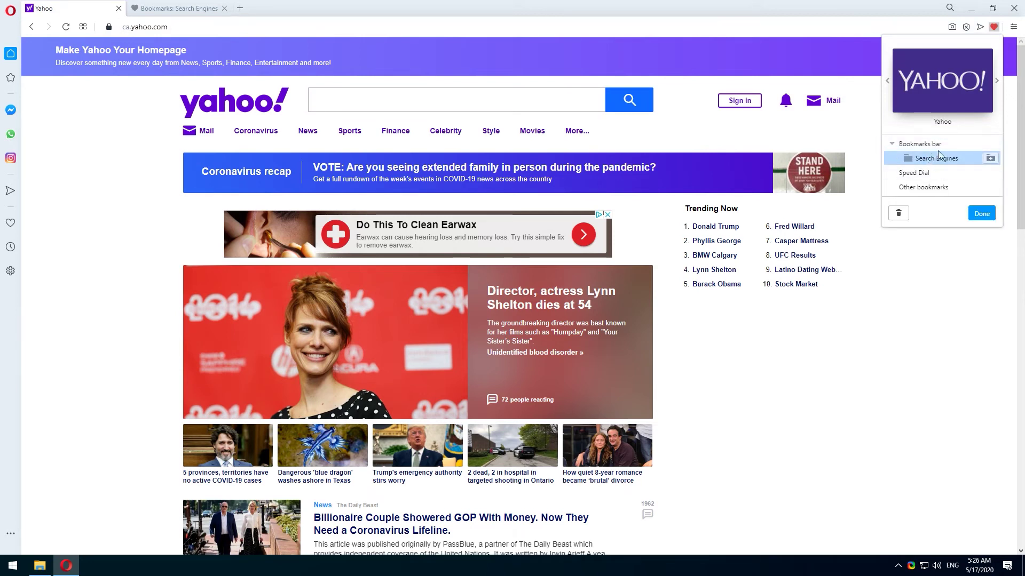
click(981, 213)
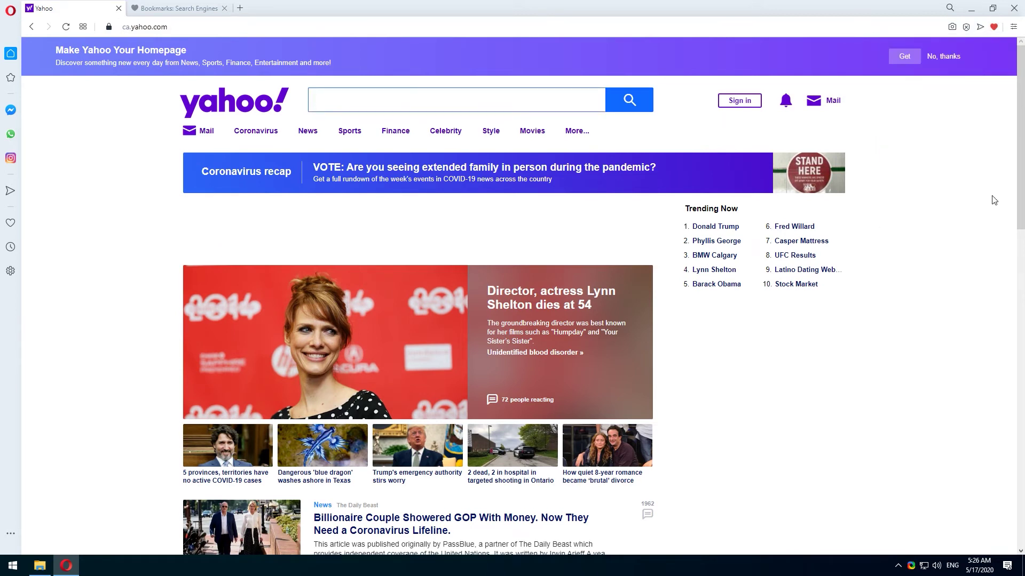
click(11, 10)
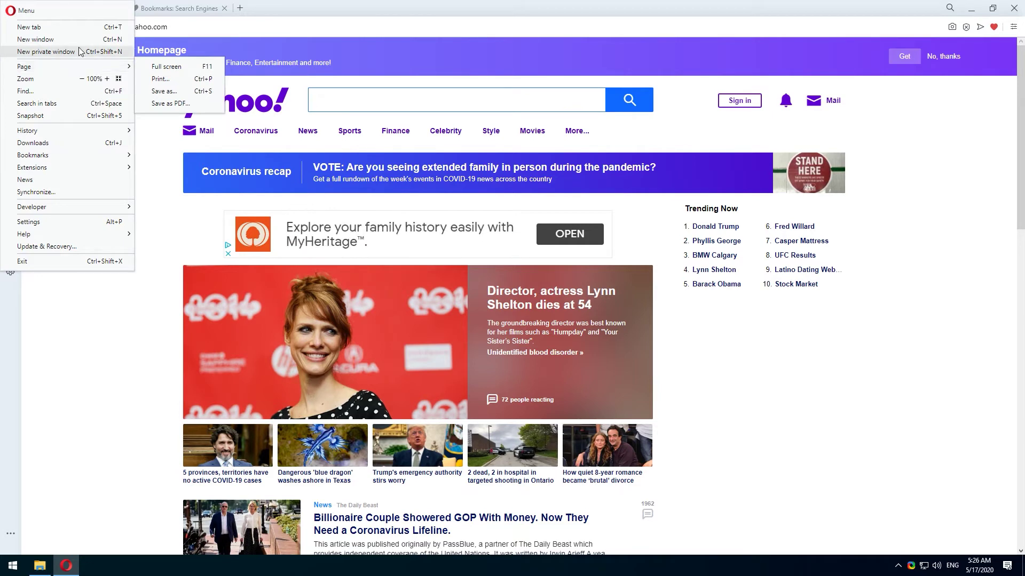
mouse_move(33, 154)
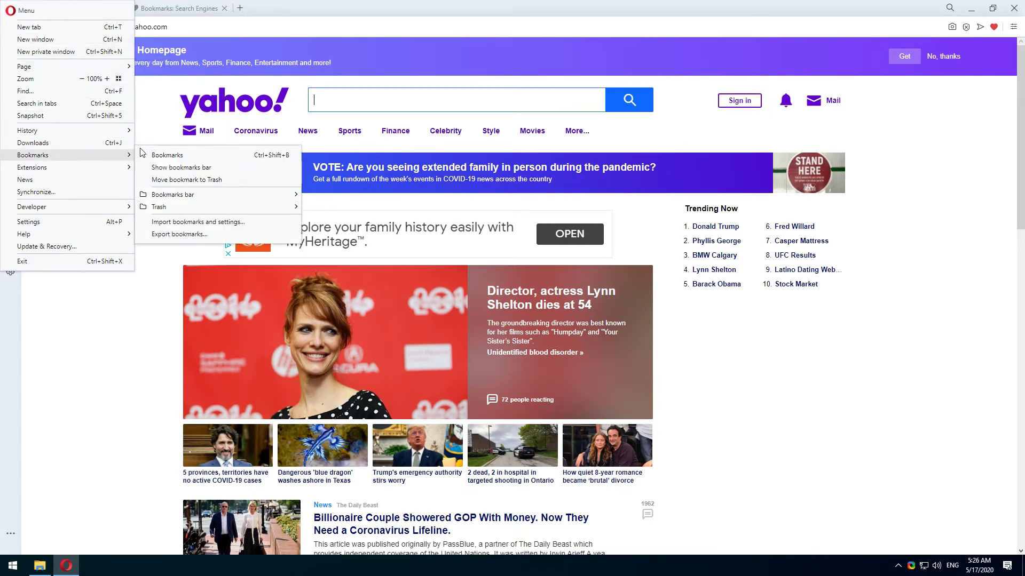
Step: In the bookmarks manager, check that the Search Engines folder holds Yahoo and Google
click(167, 155)
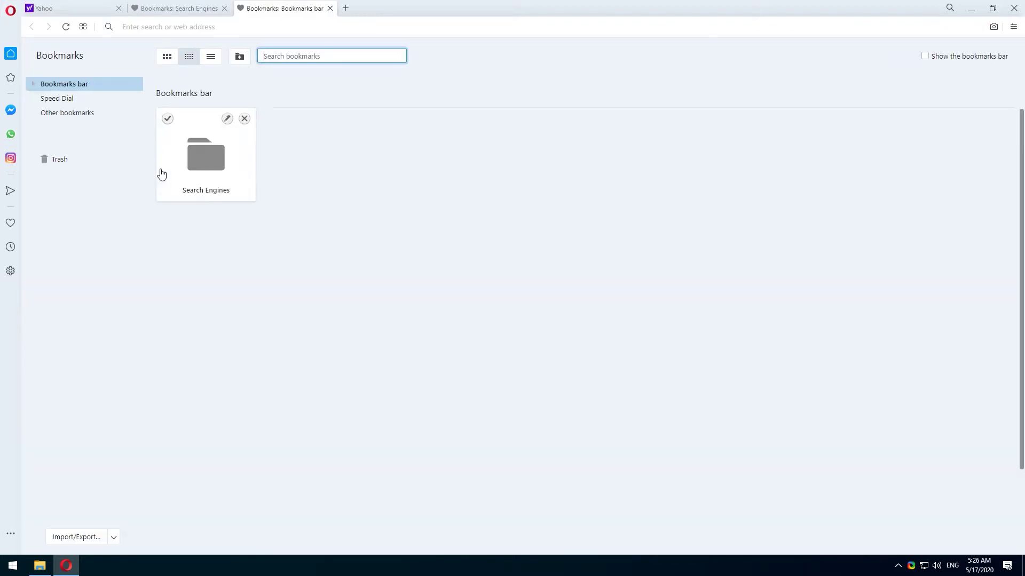
double_click(205, 169)
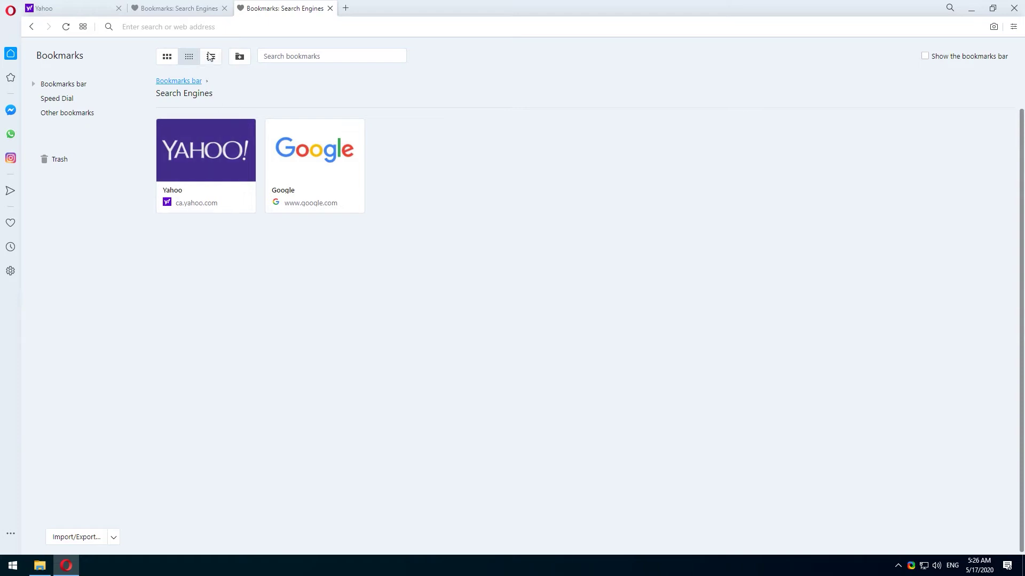
click(224, 8)
click(118, 8)
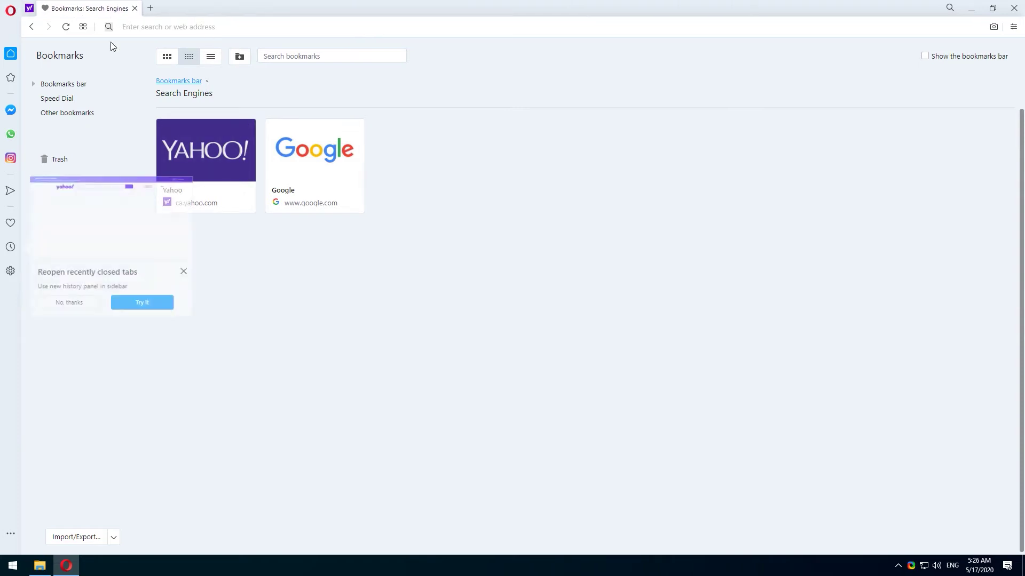
click(186, 272)
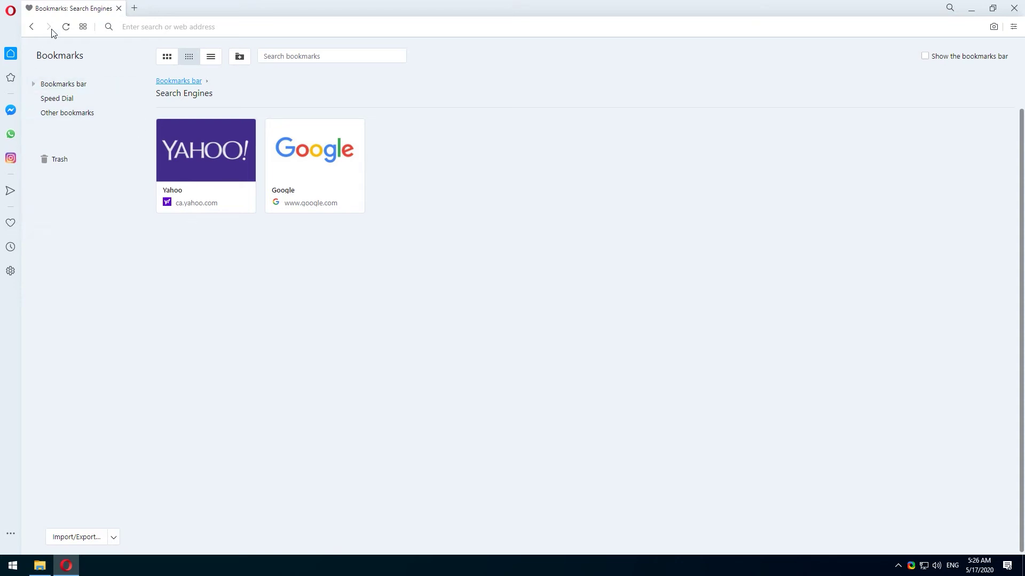
Step: Open all Search Engines bookmarks as tabs, close them, and leave one Speed Dial tab
click(60, 85)
right_click(60, 85)
click(45, 100)
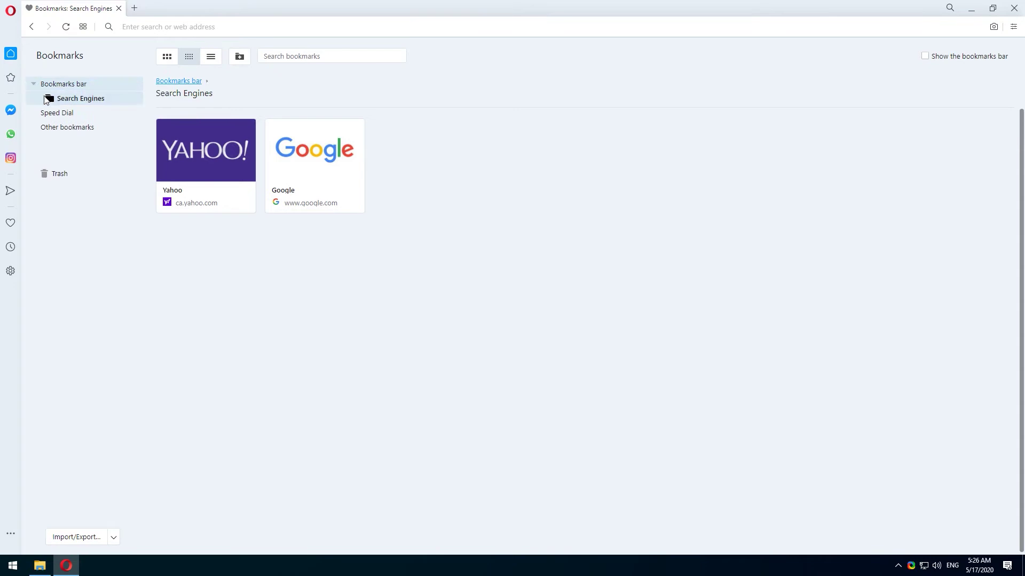
right_click(61, 100)
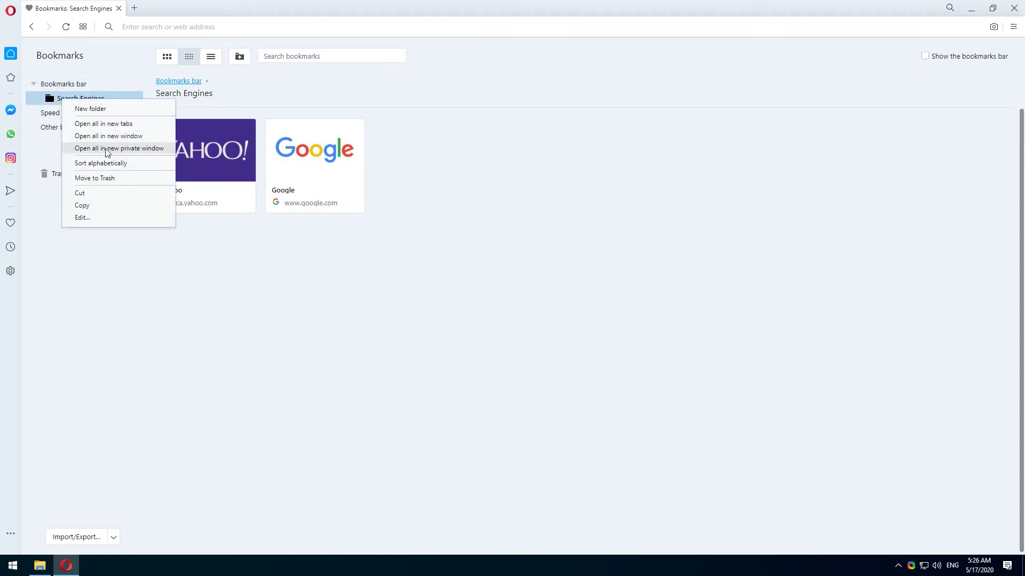
click(116, 127)
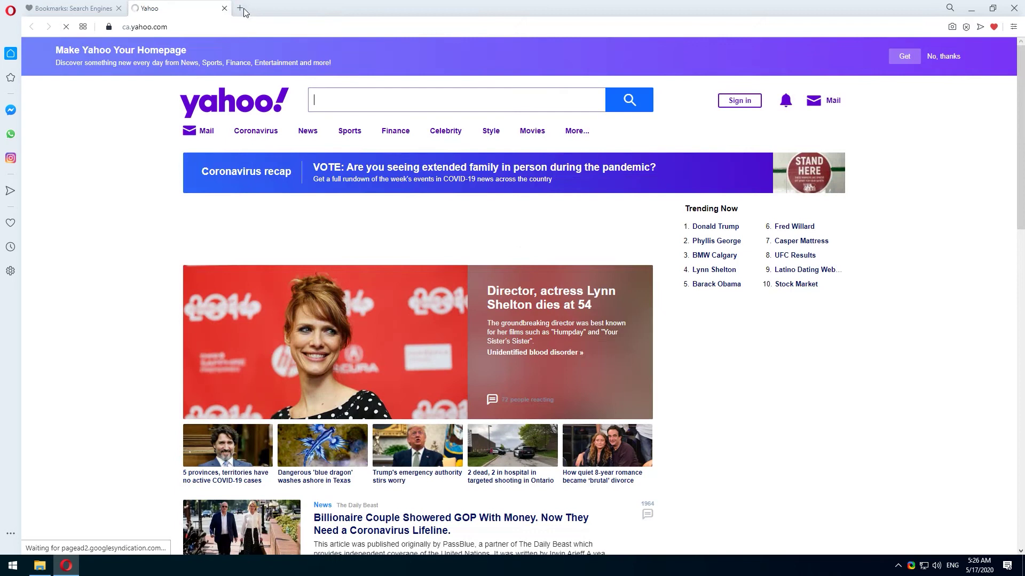
click(226, 10)
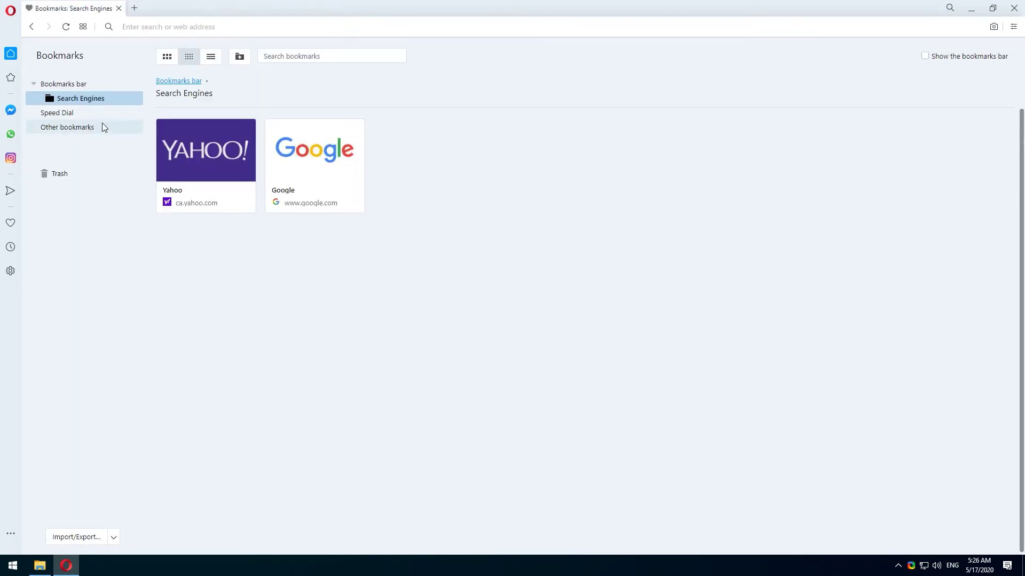
key(ctrl+t)
Step: Tick 'Show the bookmarks bar' in the bookmarks manager, opened with Ctrl+Shift+B
click(121, 9)
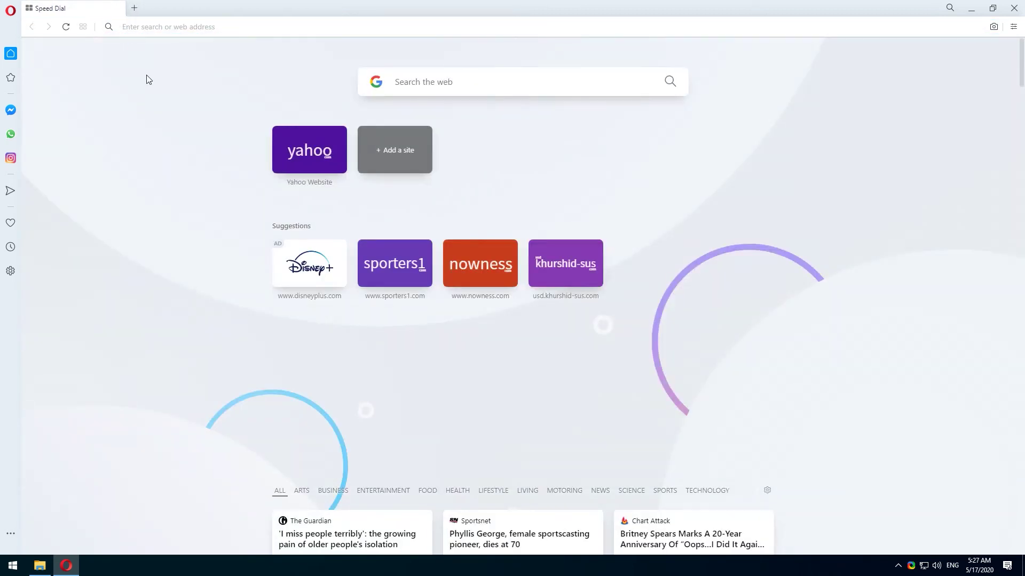
key(ctrl+shift+b)
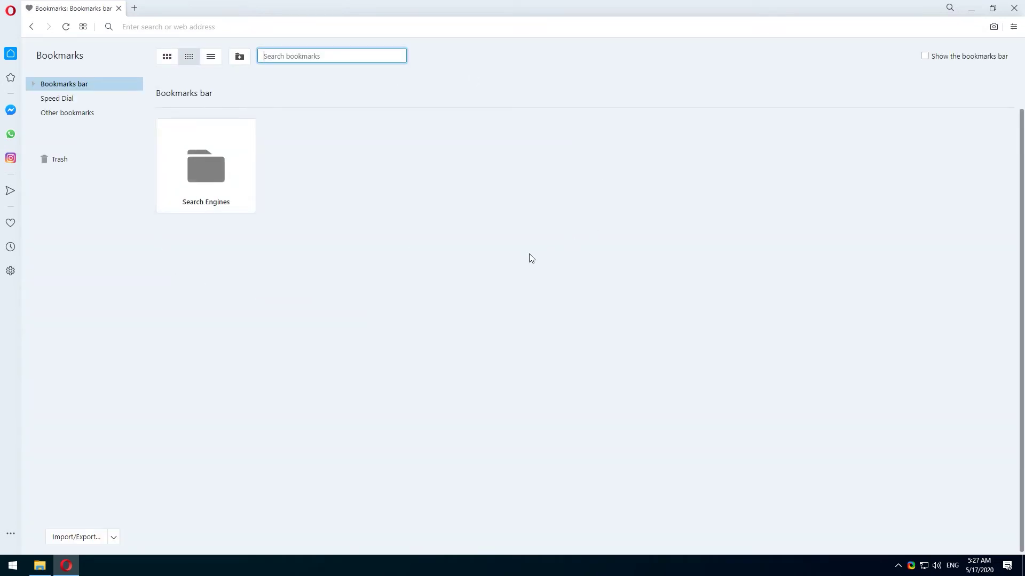
click(34, 83)
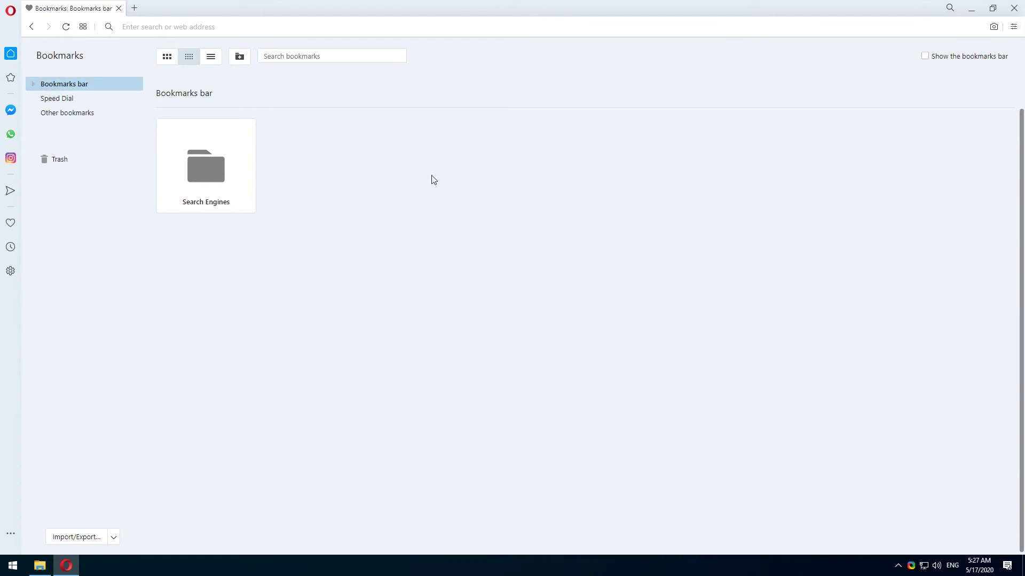
click(926, 57)
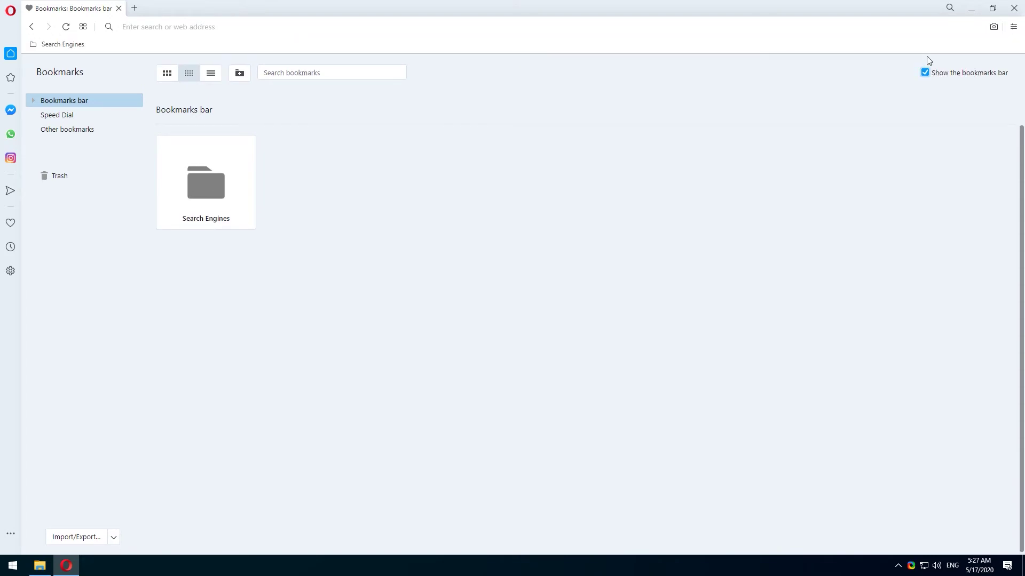
click(926, 73)
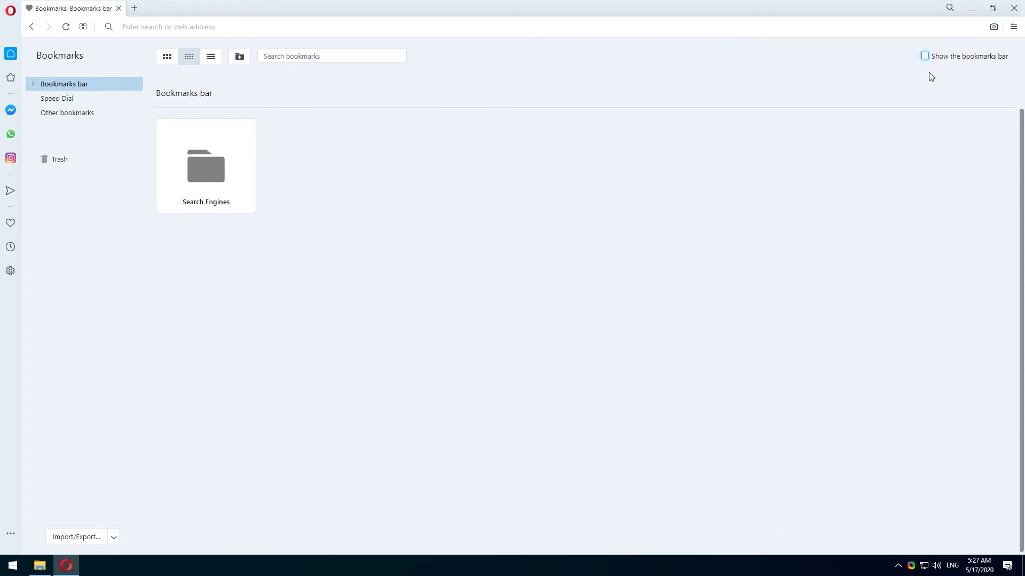
click(926, 56)
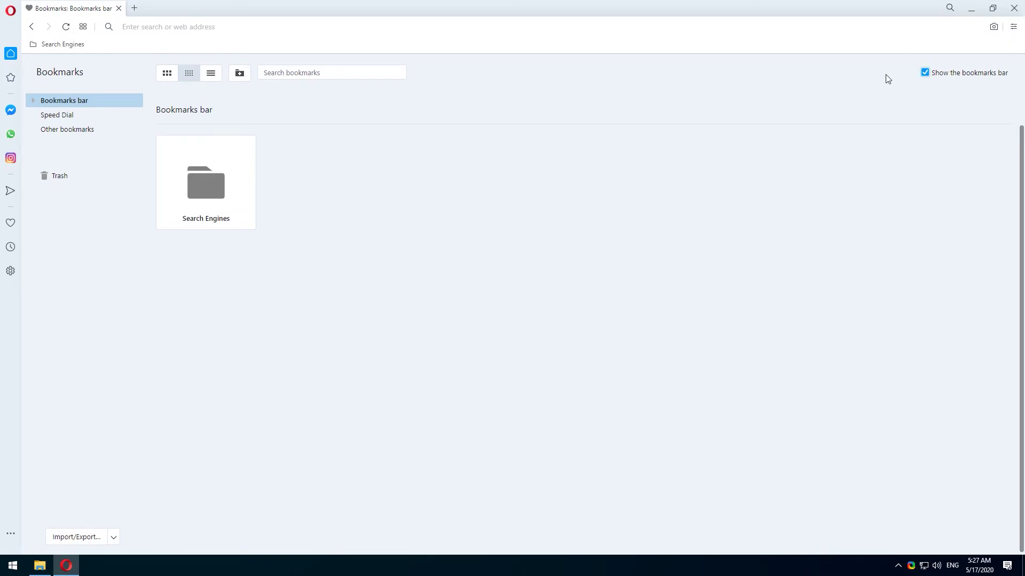
Step: List the bar's Search Engines folder contents and close the bookmarks manager tab
click(56, 45)
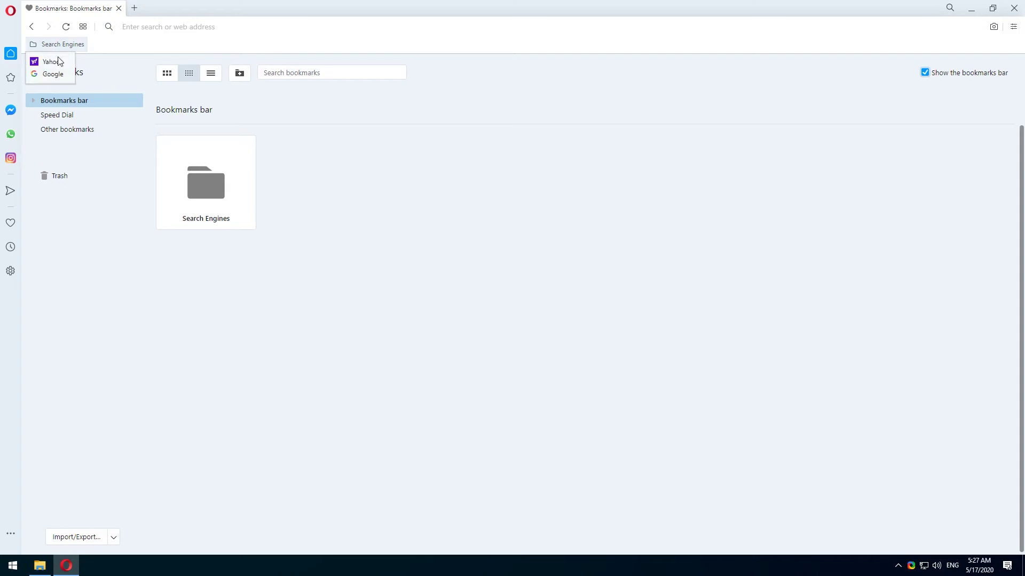
click(94, 99)
click(180, 172)
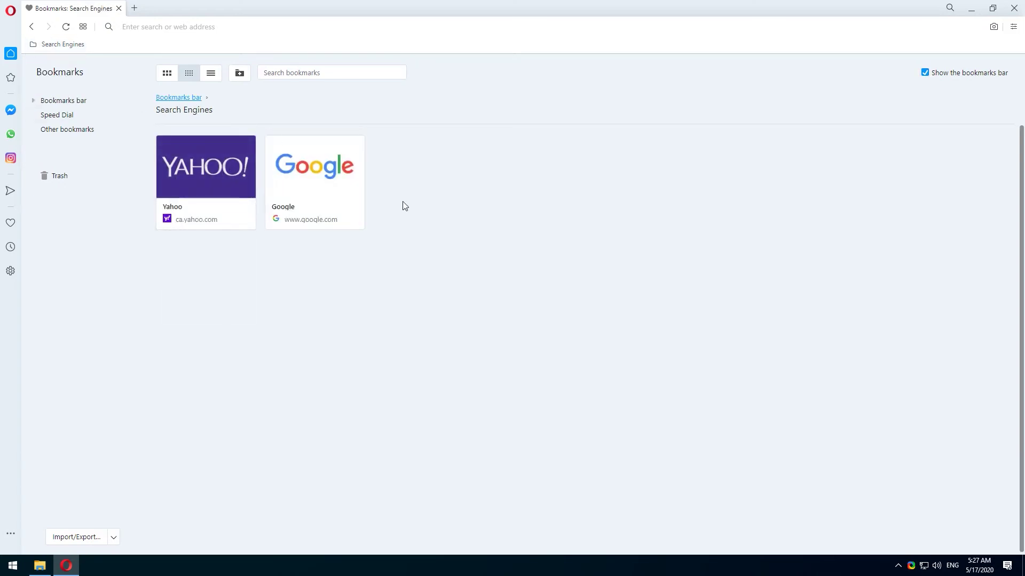
click(48, 47)
click(471, 171)
click(33, 100)
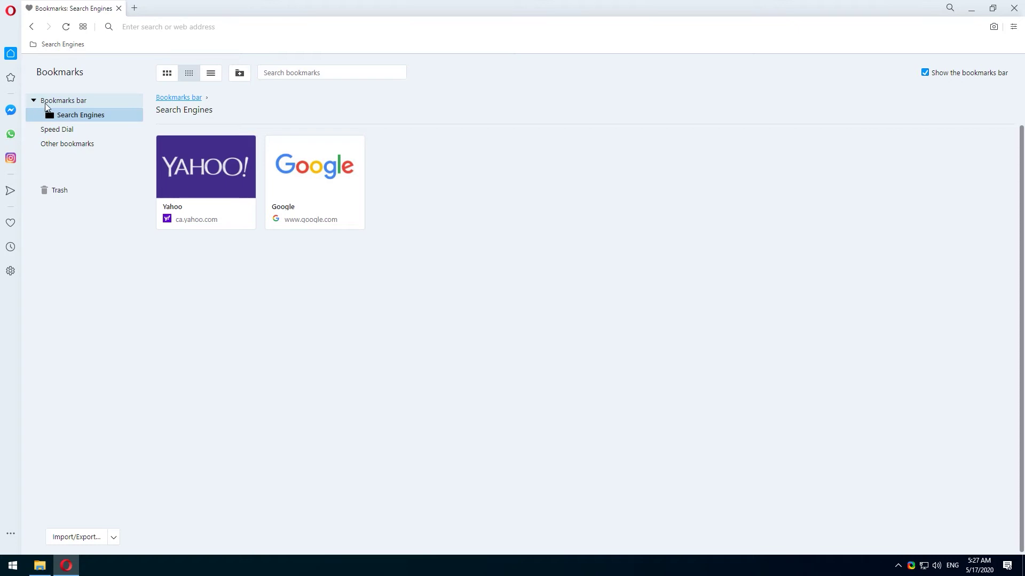
click(133, 8)
click(117, 9)
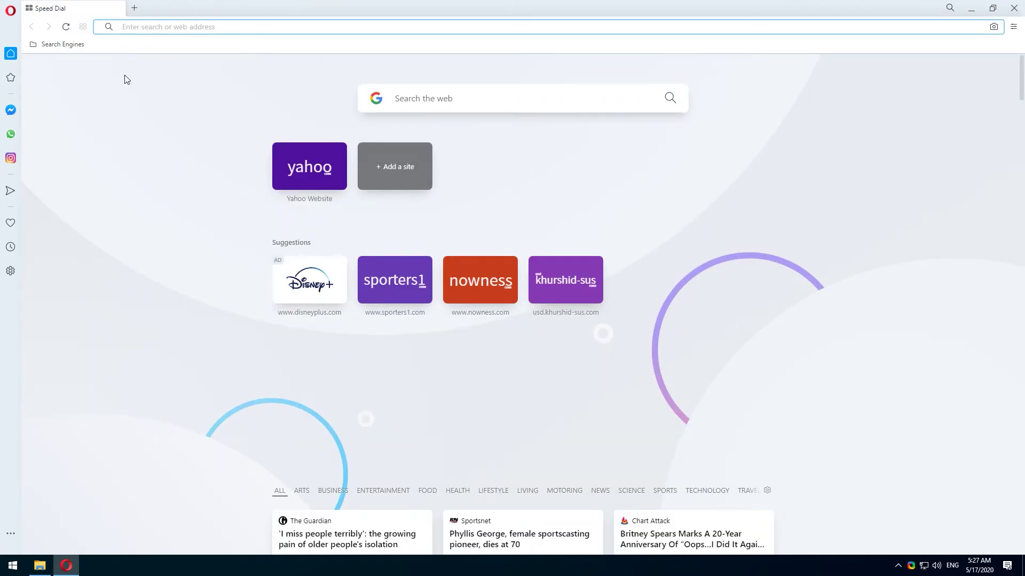
Step: Open the Search Engines bookmarks in a new window, then close that Yahoo window
right_click(68, 44)
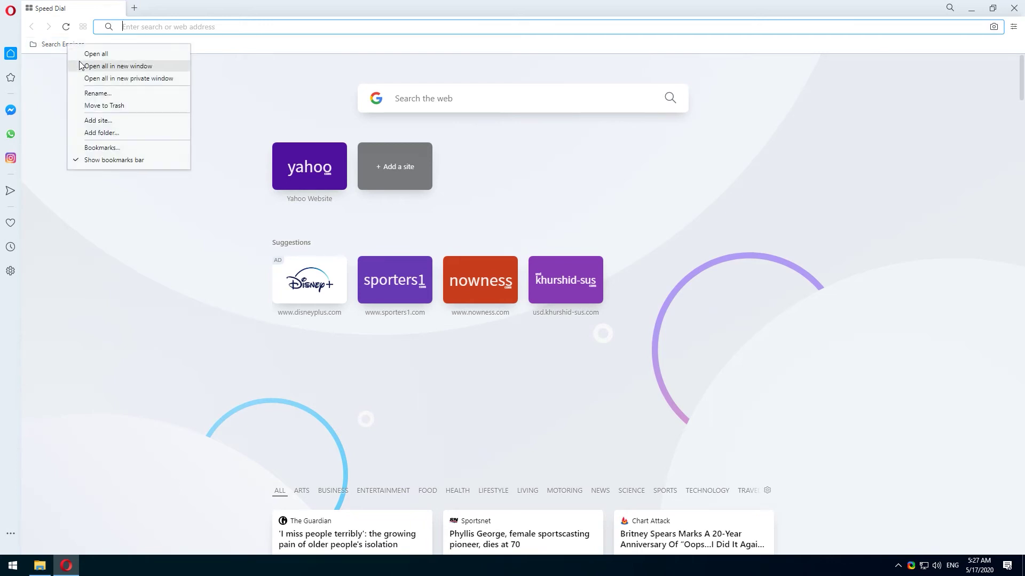
click(80, 65)
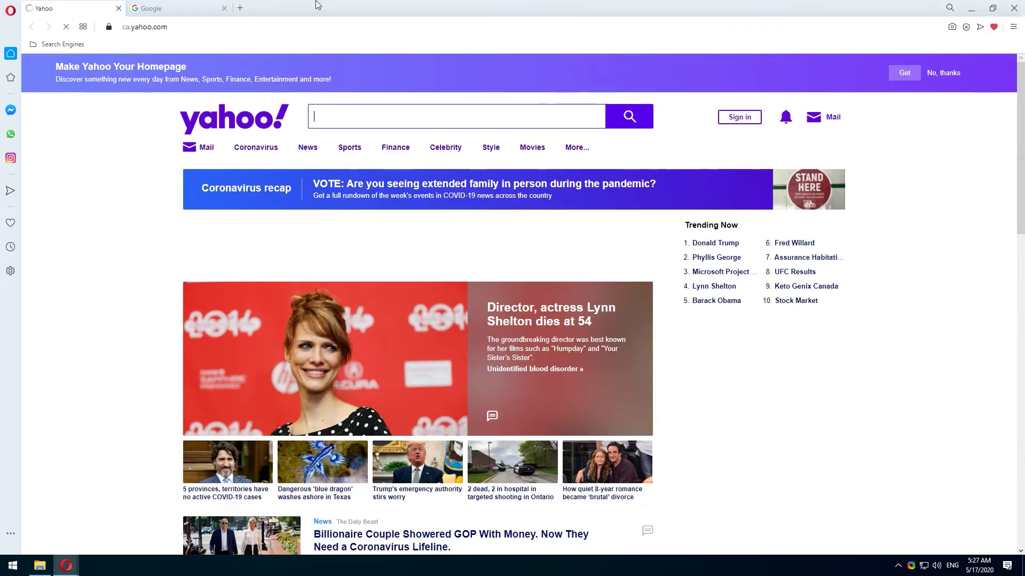
double_click(326, 40)
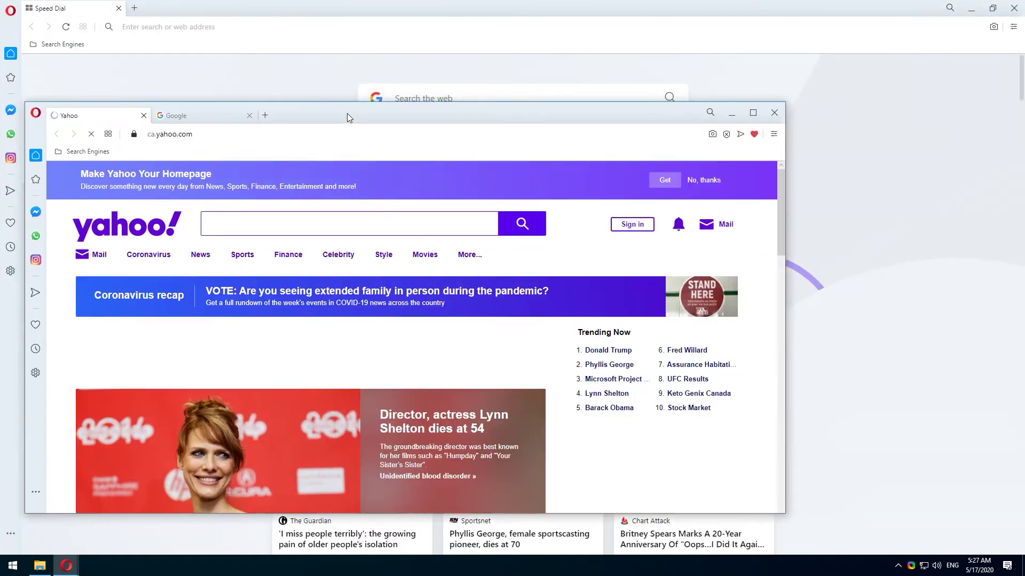
click(775, 113)
click(576, 302)
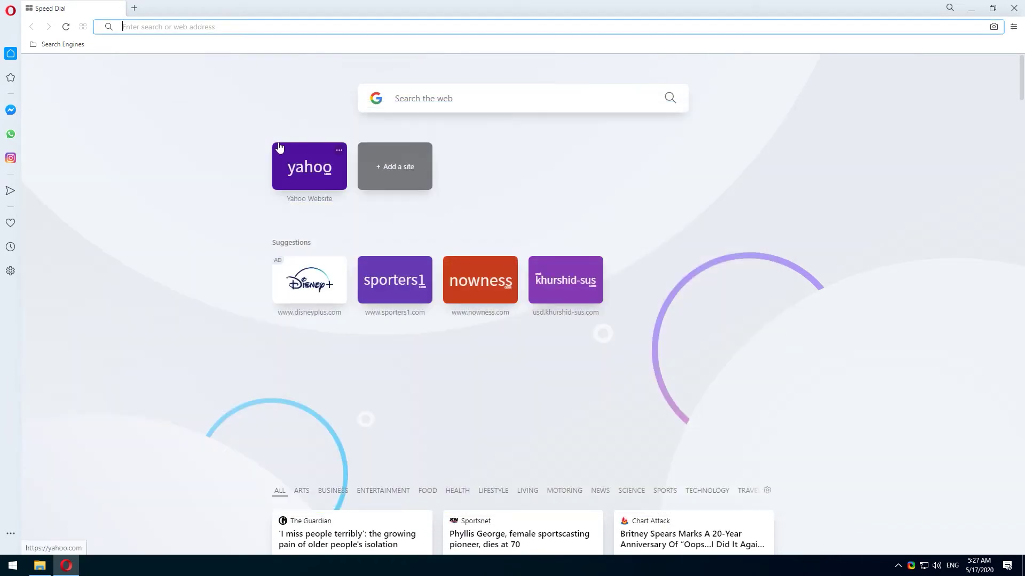
Step: Open Yahoo and Google from Search Engines as tabs, then close both
click(62, 44)
right_click(63, 44)
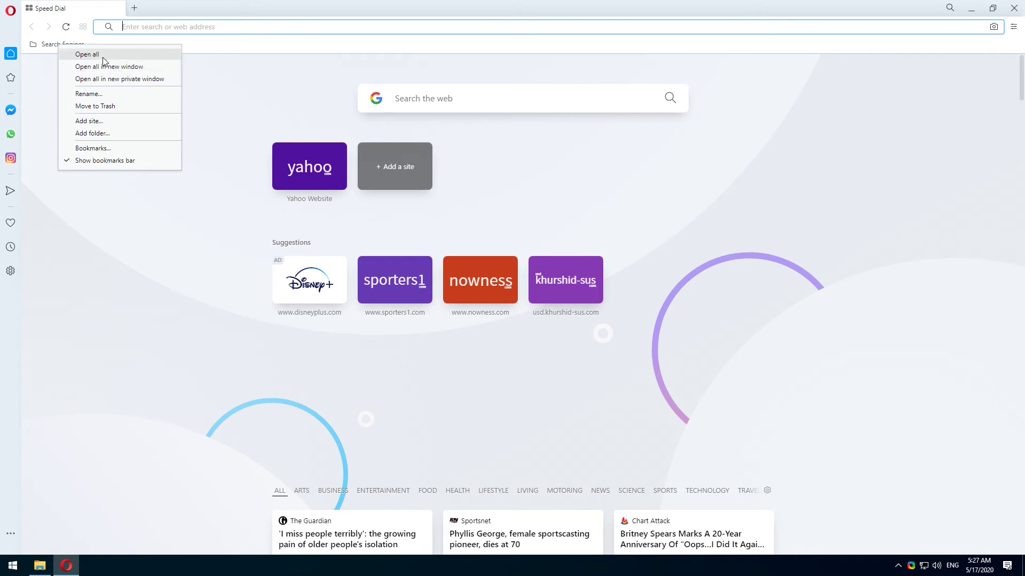
click(86, 54)
click(149, 8)
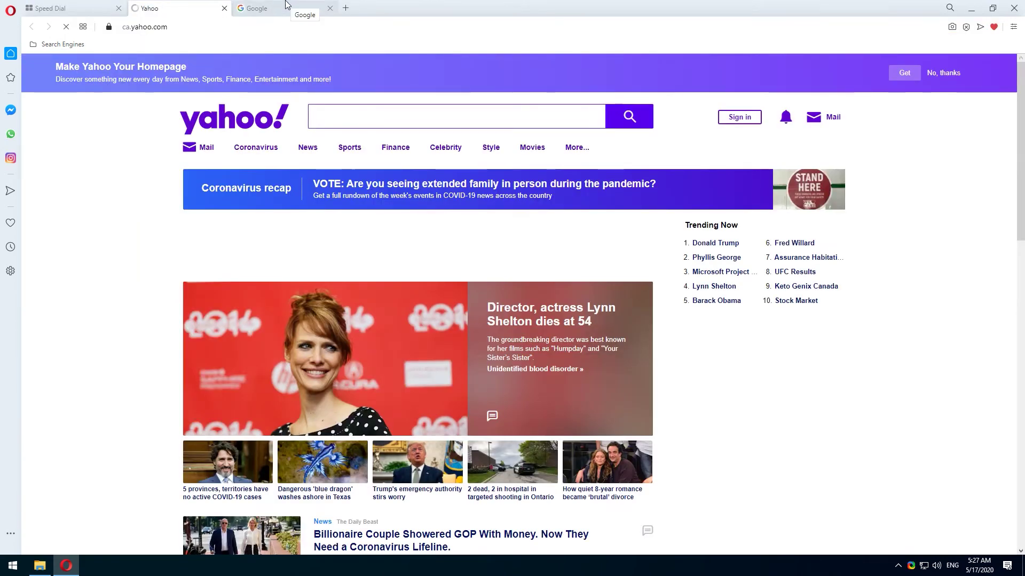
click(286, 8)
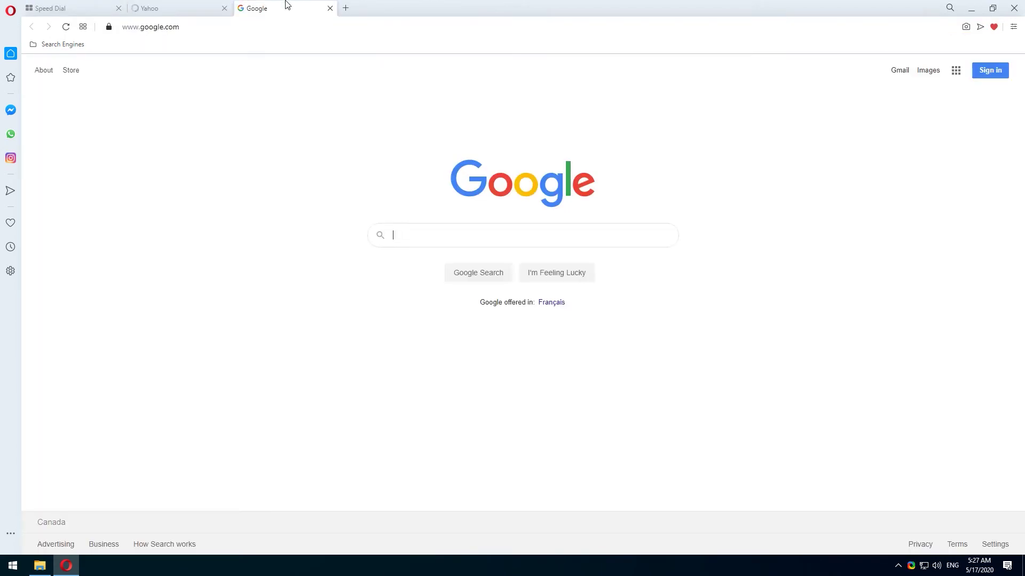
click(224, 8)
click(205, 8)
Step: Start adding a site to the bookmarks bar, then cancel the Add site dialog
click(60, 45)
right_click(46, 46)
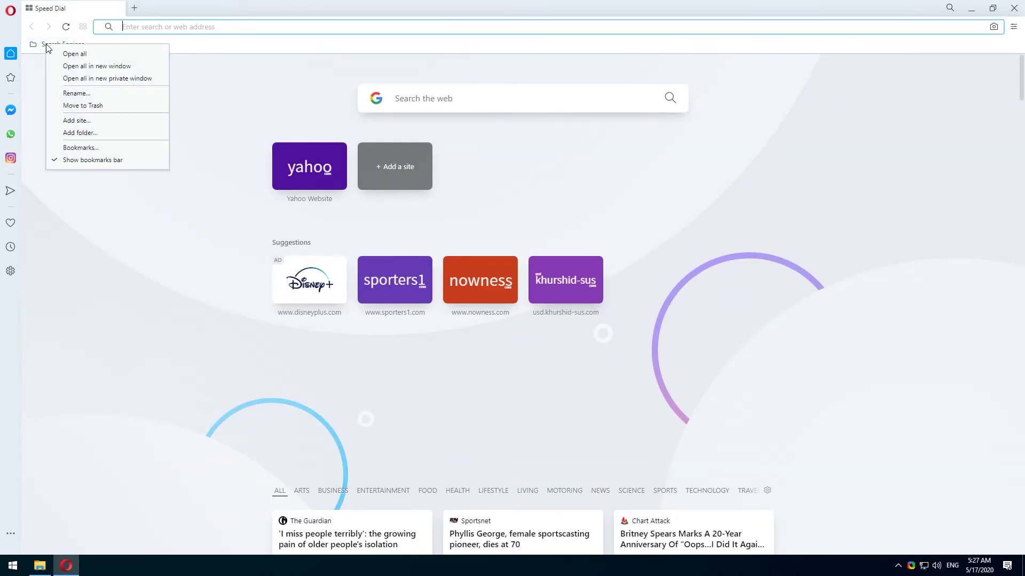
click(75, 120)
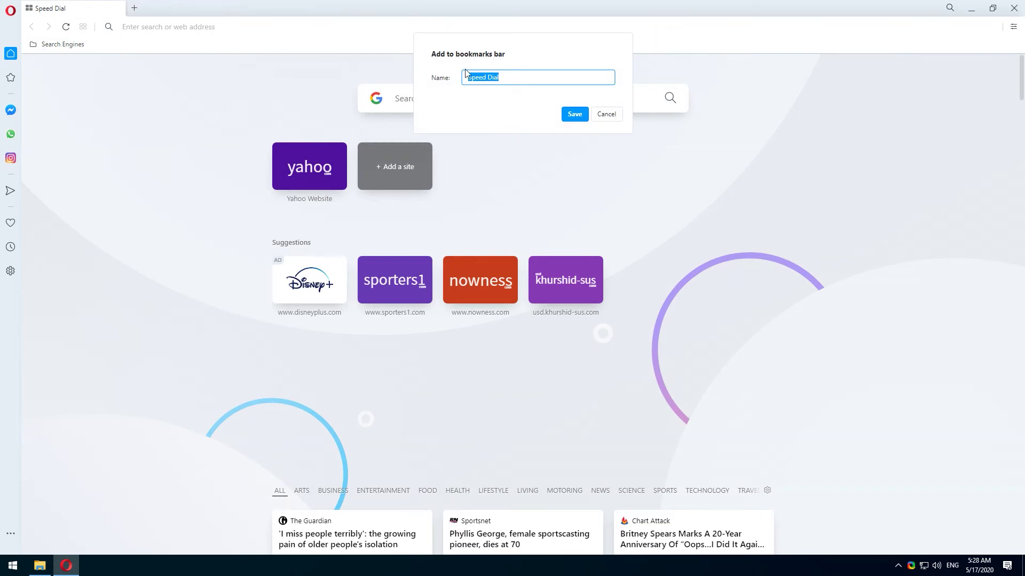
click(607, 114)
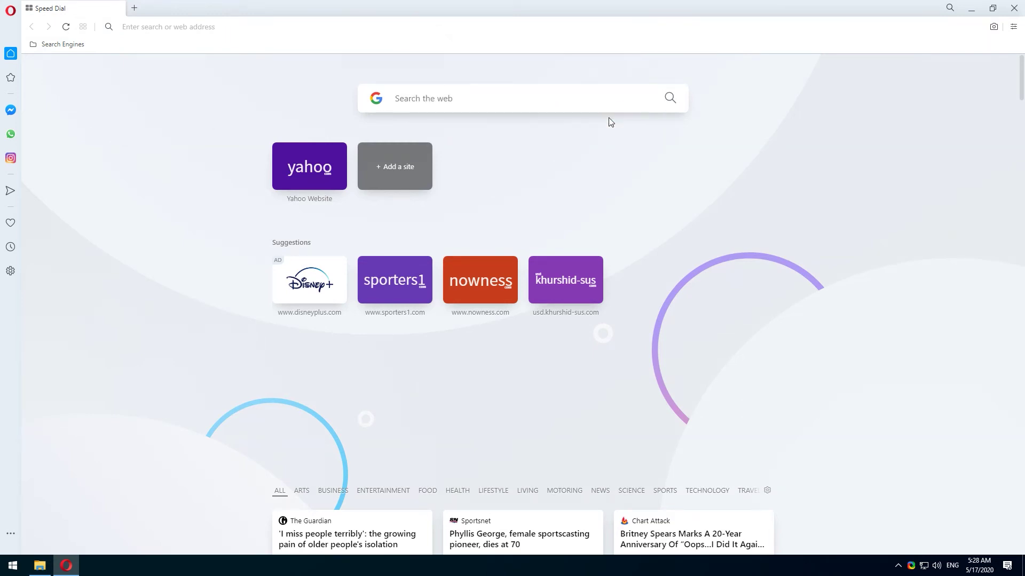
Step: Bookmark duckduckgo.com into the Search Engines folder and close its tab
click(134, 8)
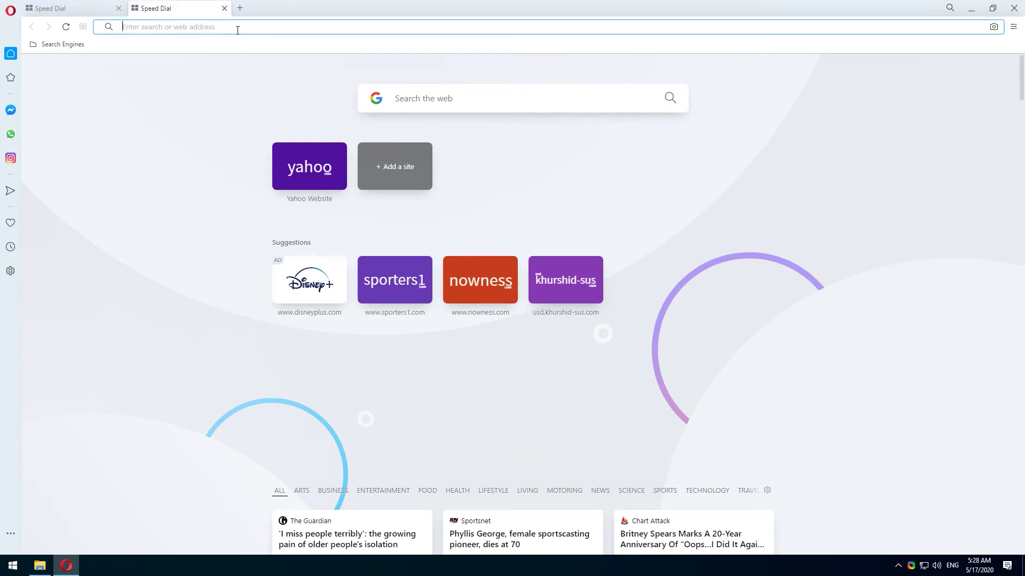
text(dockdock)
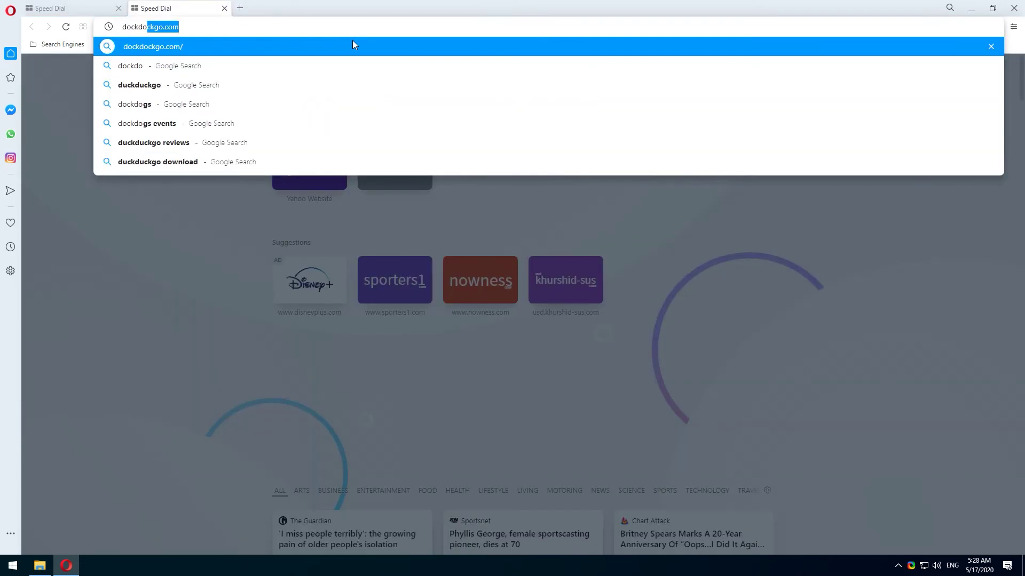
text(go)
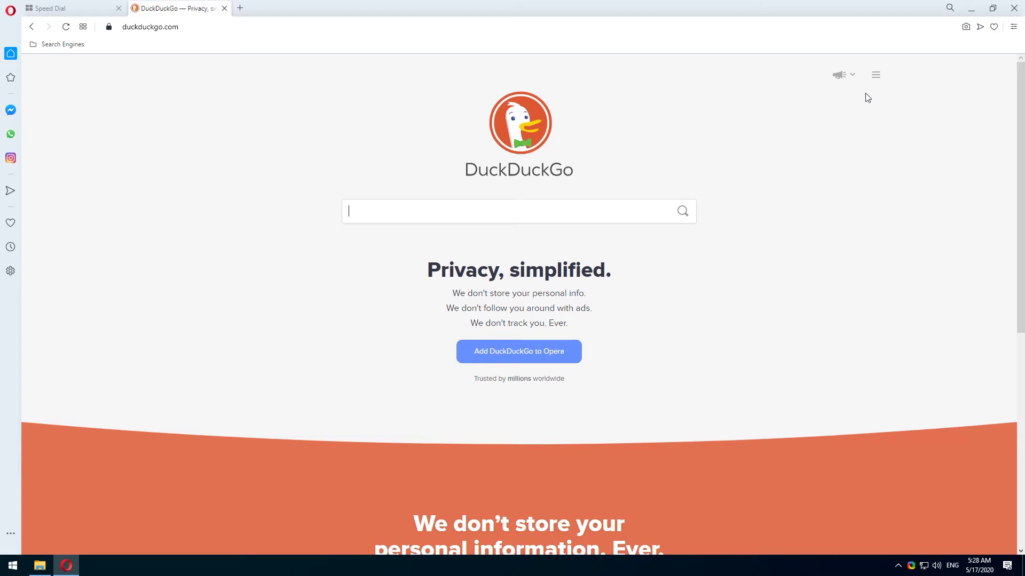
click(993, 27)
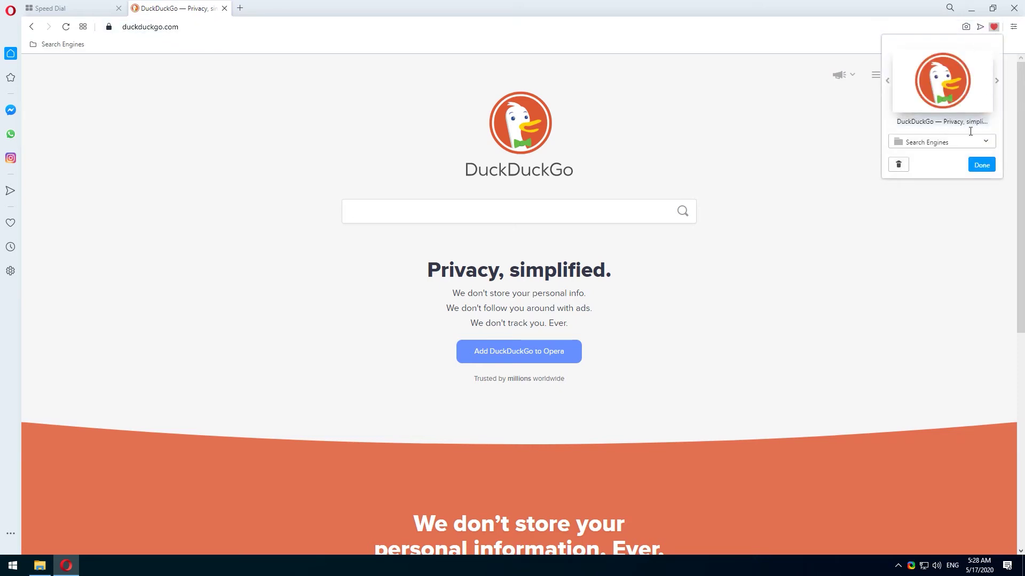
mouse_move(936, 159)
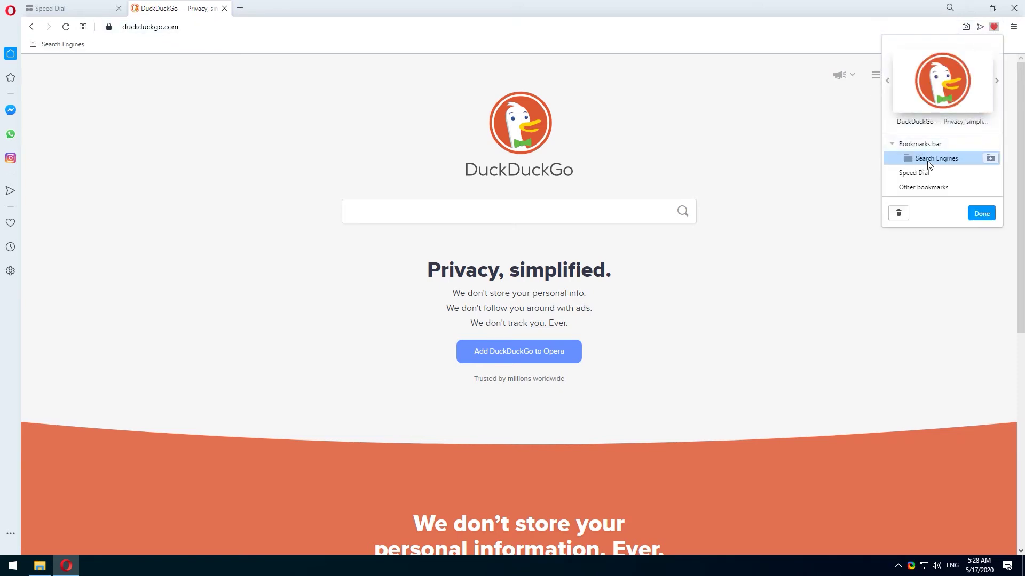
click(981, 212)
click(50, 8)
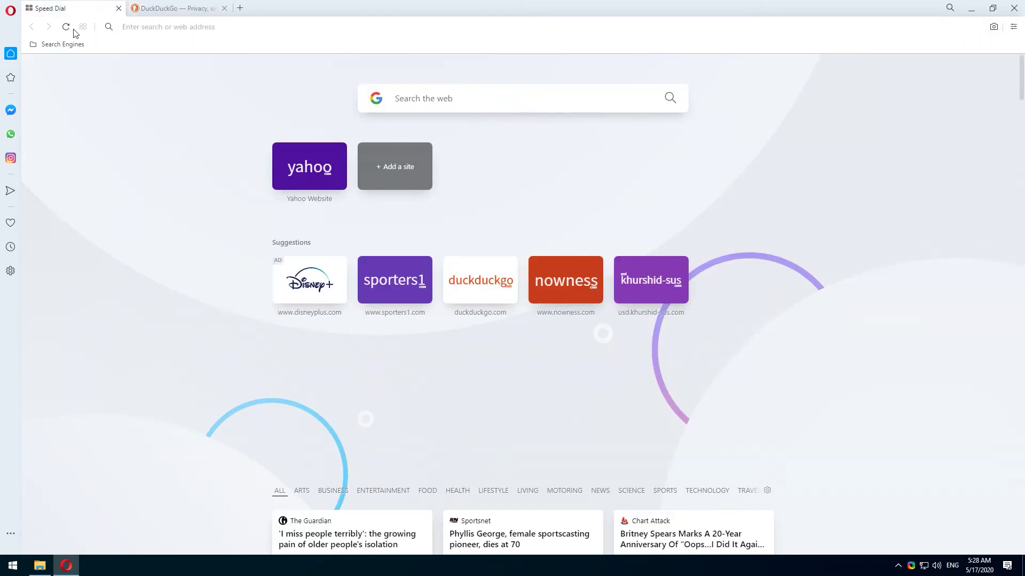
click(61, 44)
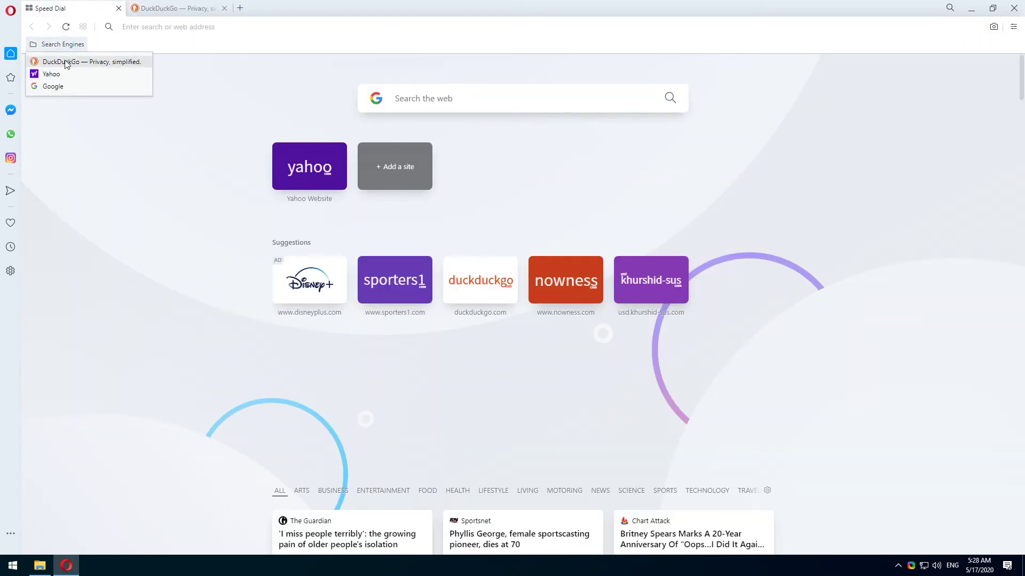
click(225, 8)
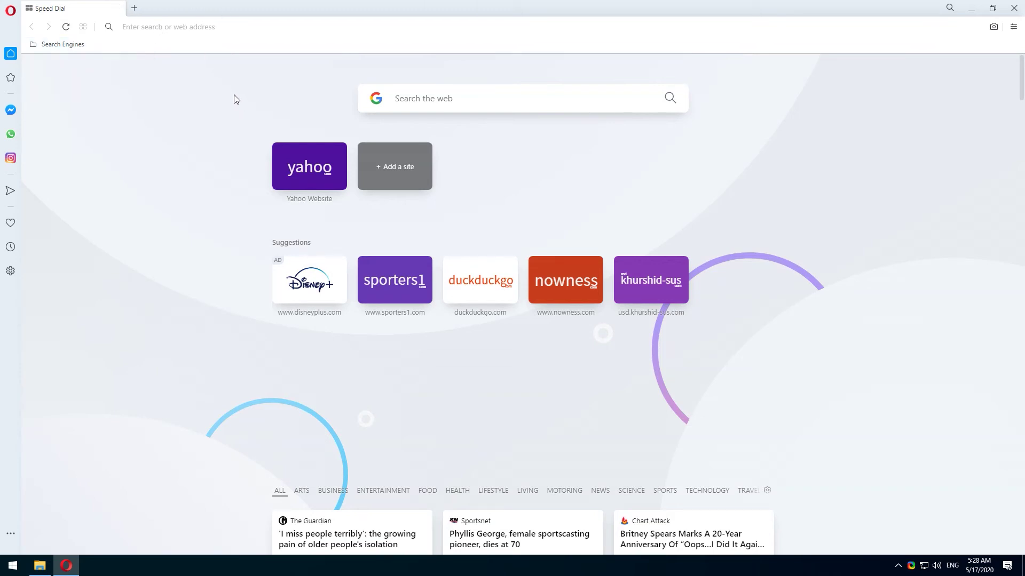
Step: Open DuckDuckGo, Yahoo and Google from Search Engines together, then close all three
click(61, 44)
right_click(68, 47)
click(93, 54)
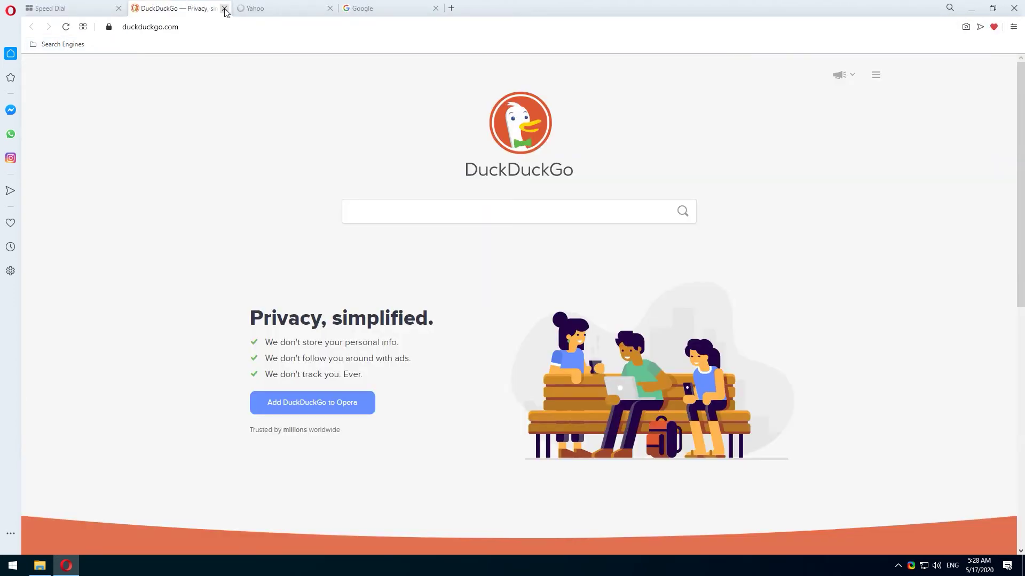
click(225, 9)
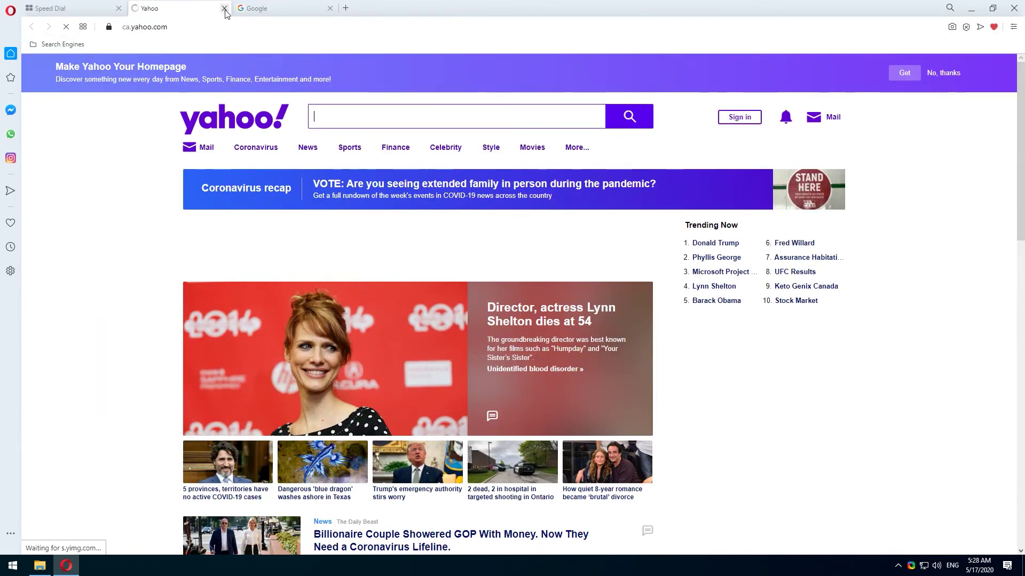
click(224, 8)
click(224, 8)
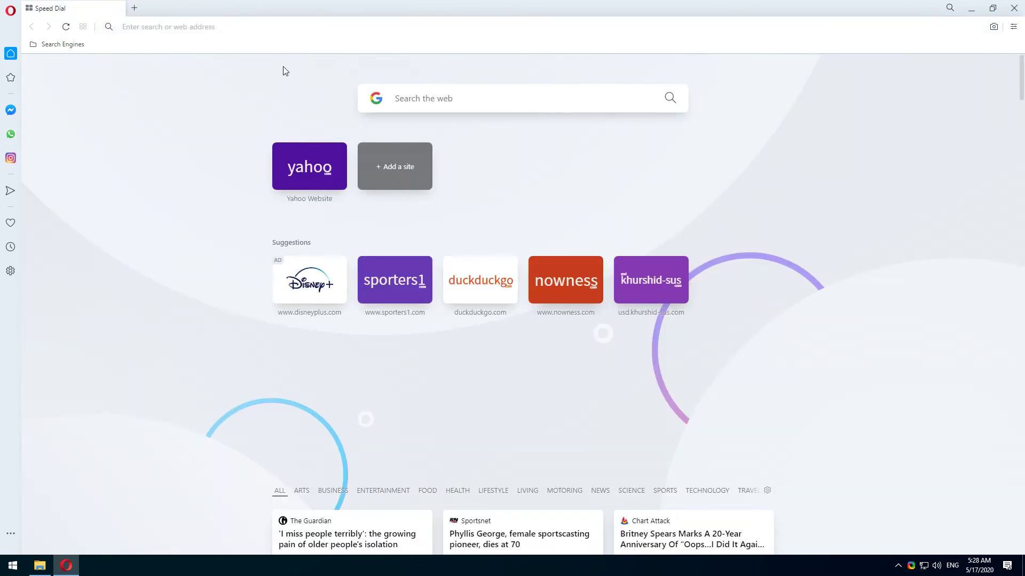
Step: Load ask.com and bookmark it into Bookmarks bar > Search Engines
click(134, 8)
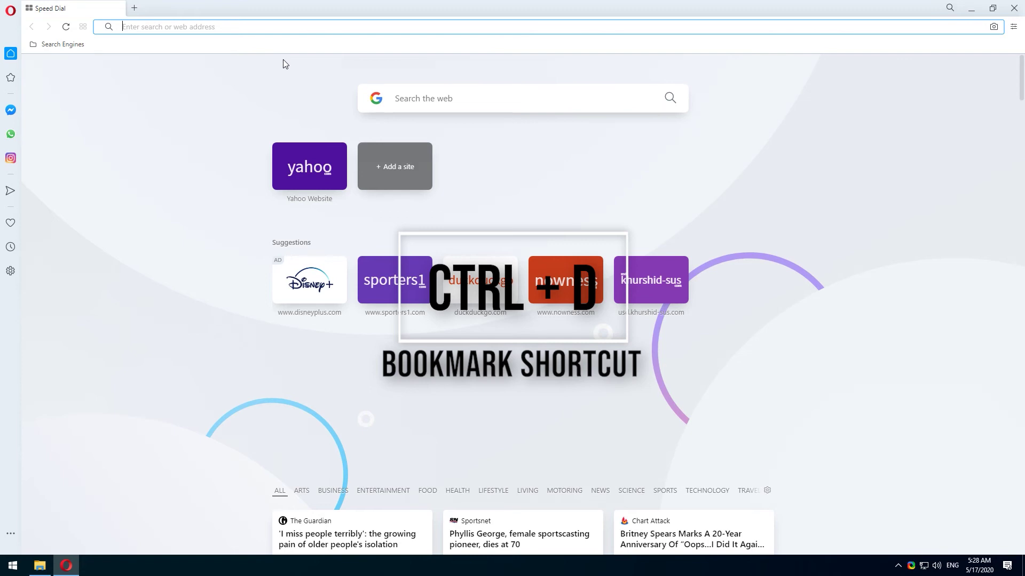
text(ask.com)
key(Return)
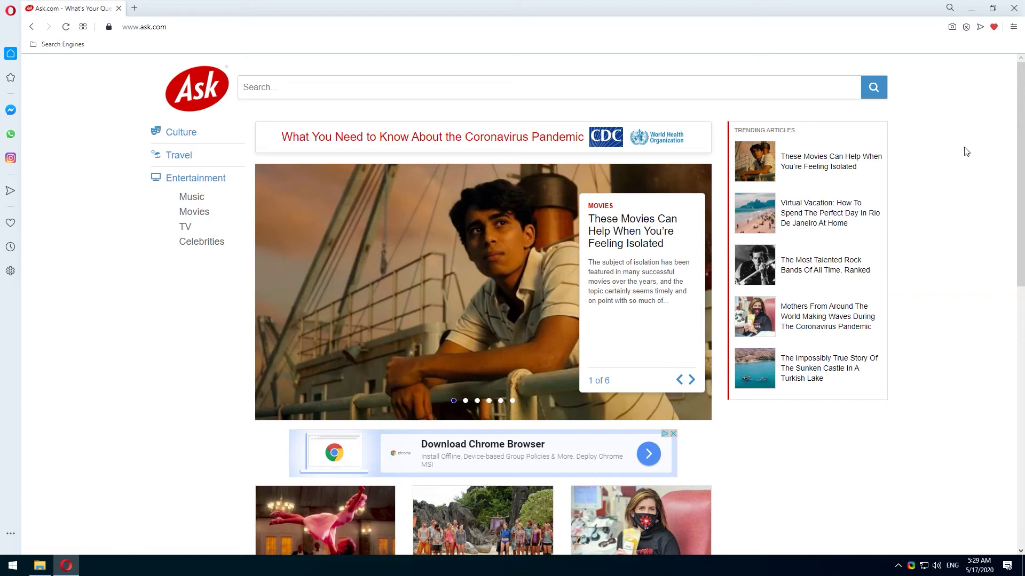
click(993, 27)
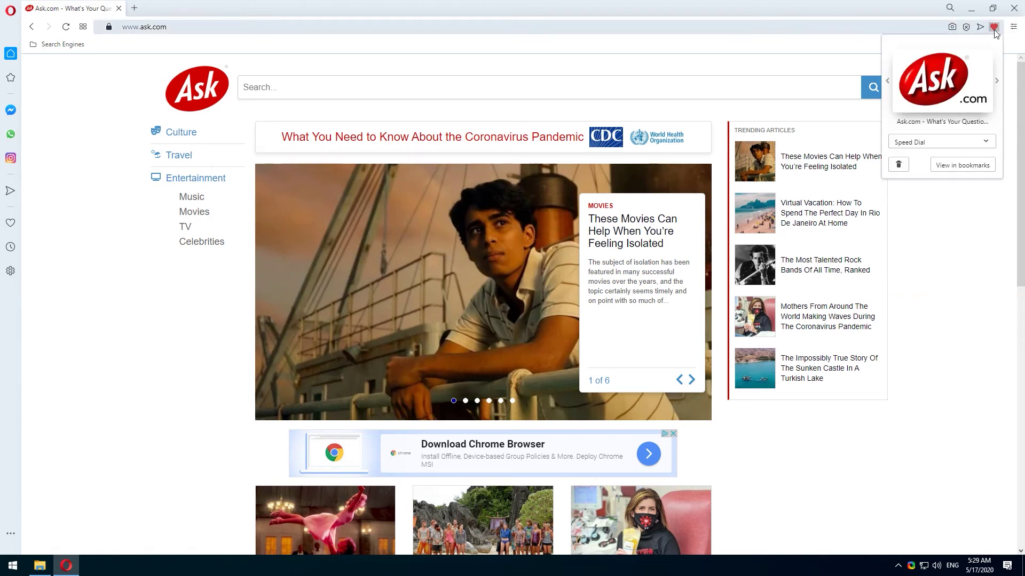
click(940, 142)
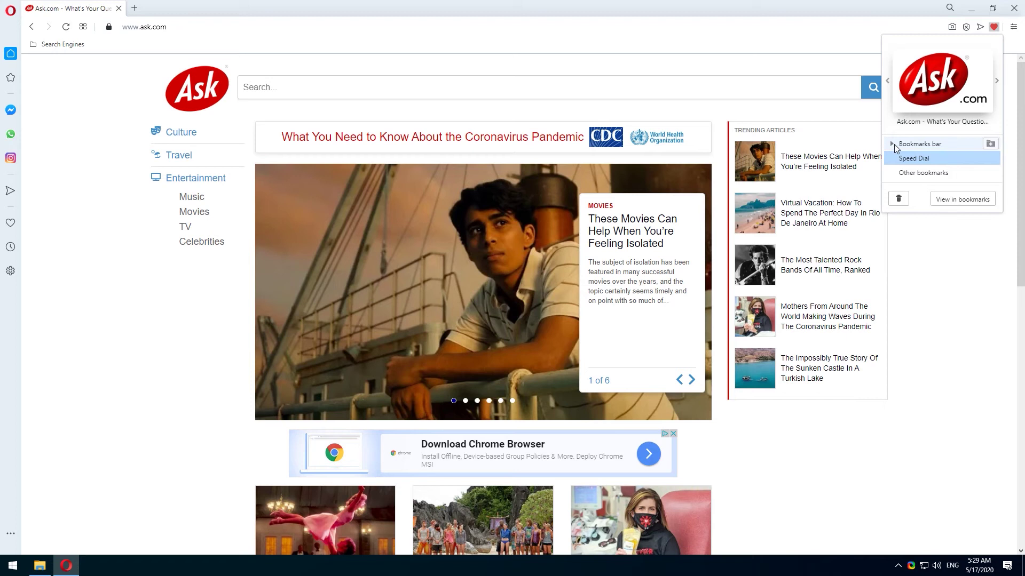
click(893, 145)
click(933, 159)
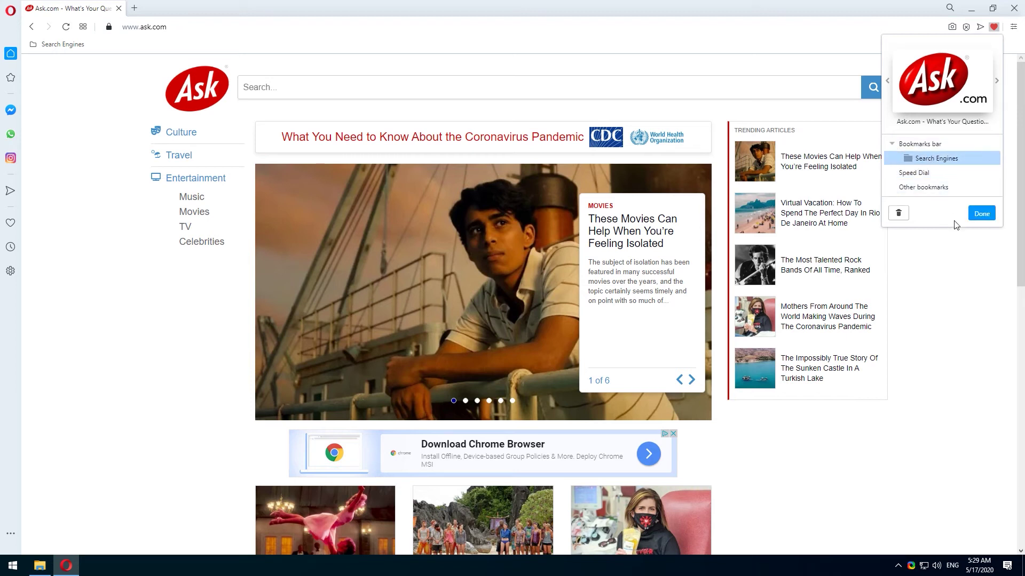
click(982, 214)
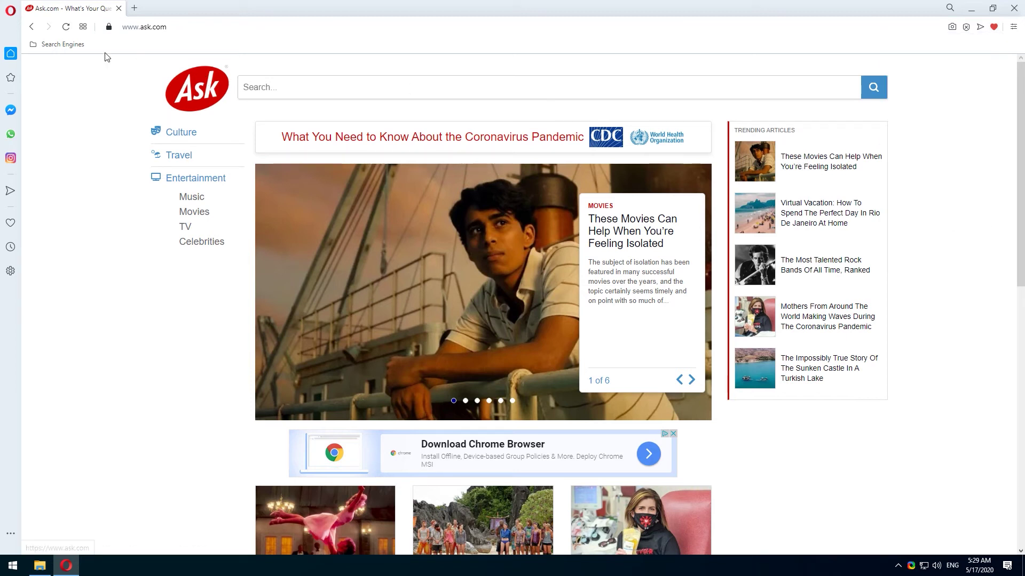
Step: Open Ask.com, DuckDuckGo, Yahoo and Google together, view each, then close them
click(134, 8)
click(63, 44)
right_click(63, 45)
click(90, 50)
click(169, 8)
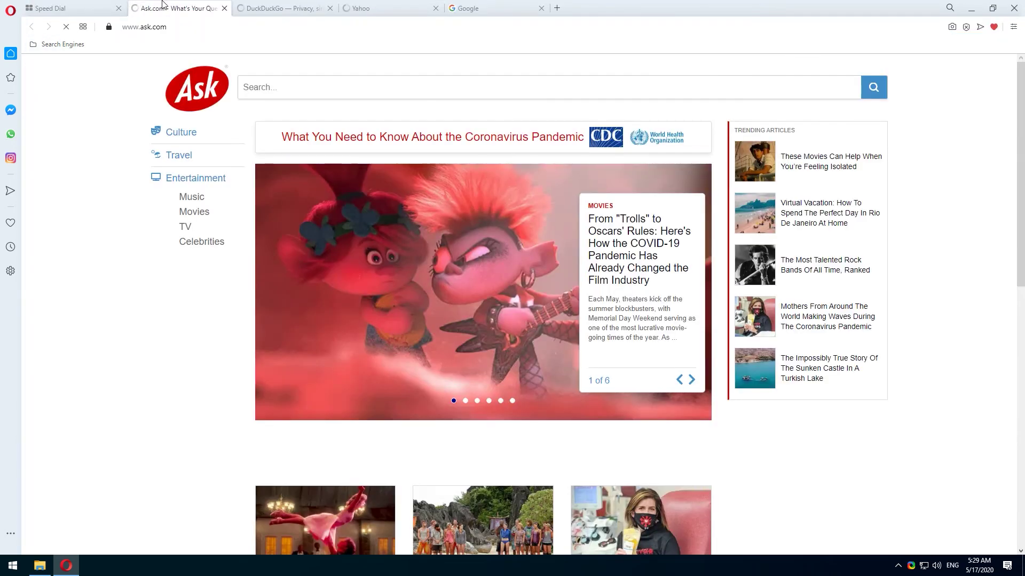
click(272, 8)
click(392, 7)
click(486, 8)
click(177, 8)
click(224, 8)
click(227, 9)
click(227, 9)
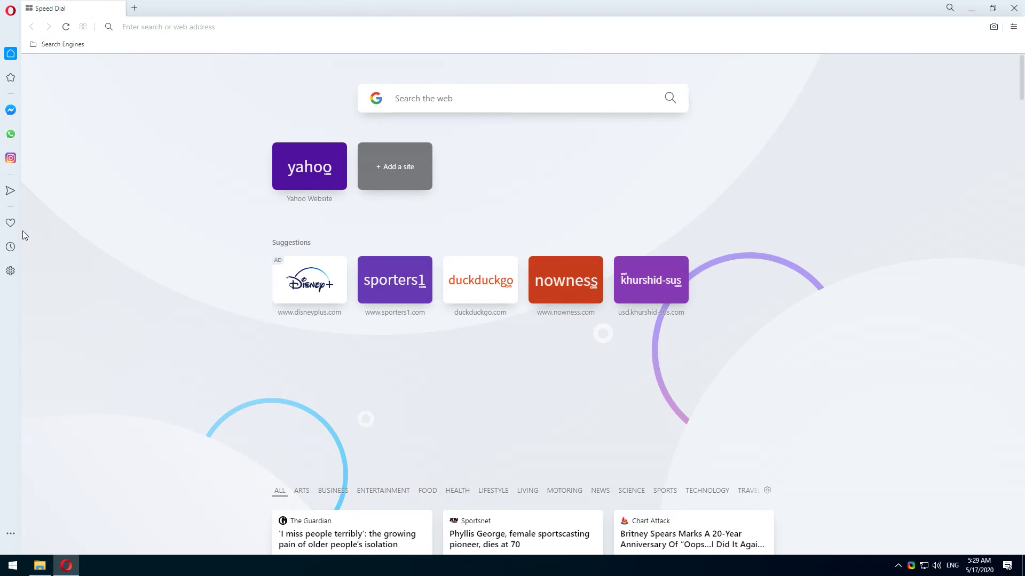
Step: Expand Bookmarks bar, Search Engines, Speed Dial and Other bookmarks in the bookmarks side panel
click(11, 223)
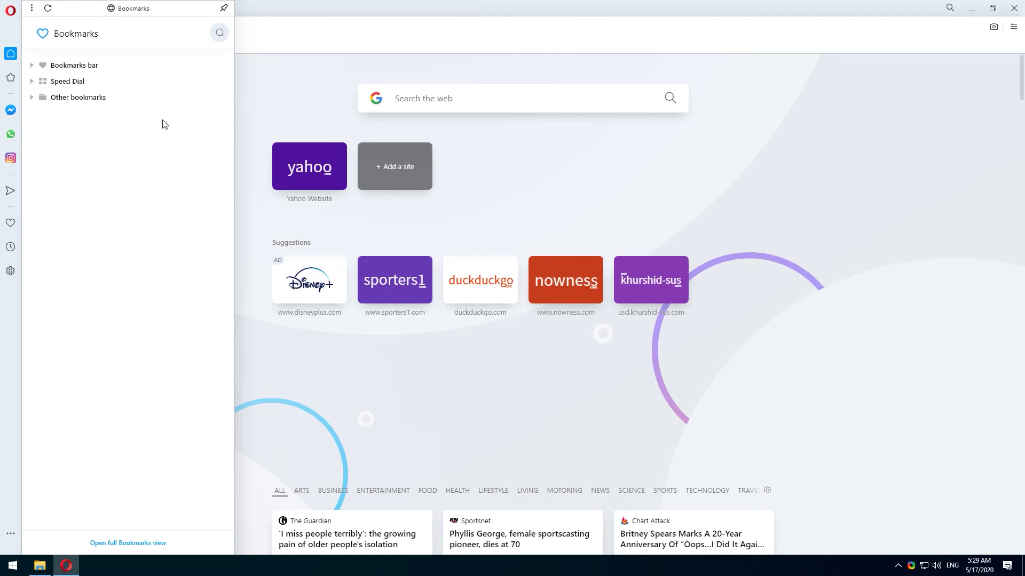
click(32, 65)
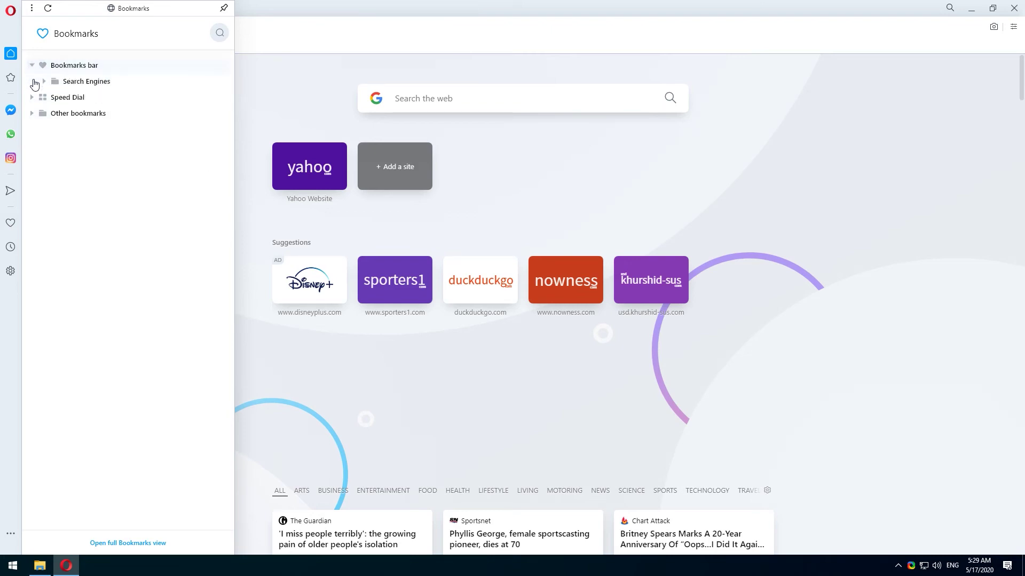
click(44, 81)
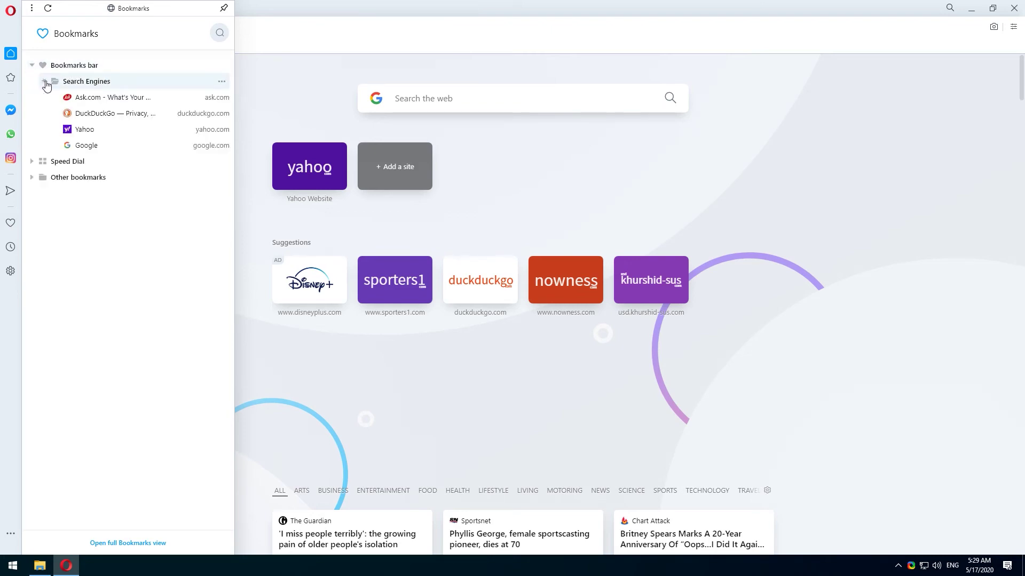
click(32, 161)
click(33, 192)
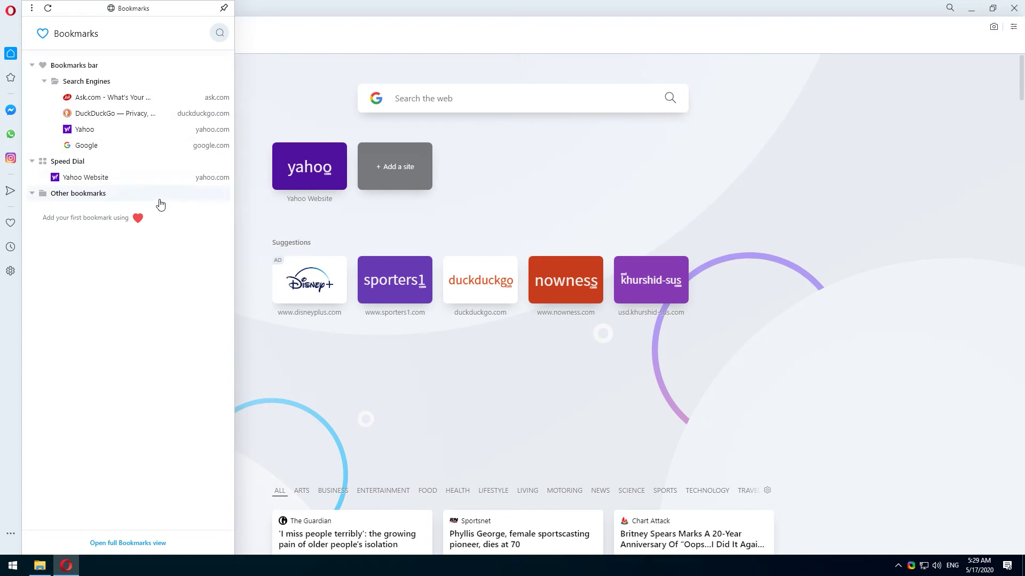
click(42, 35)
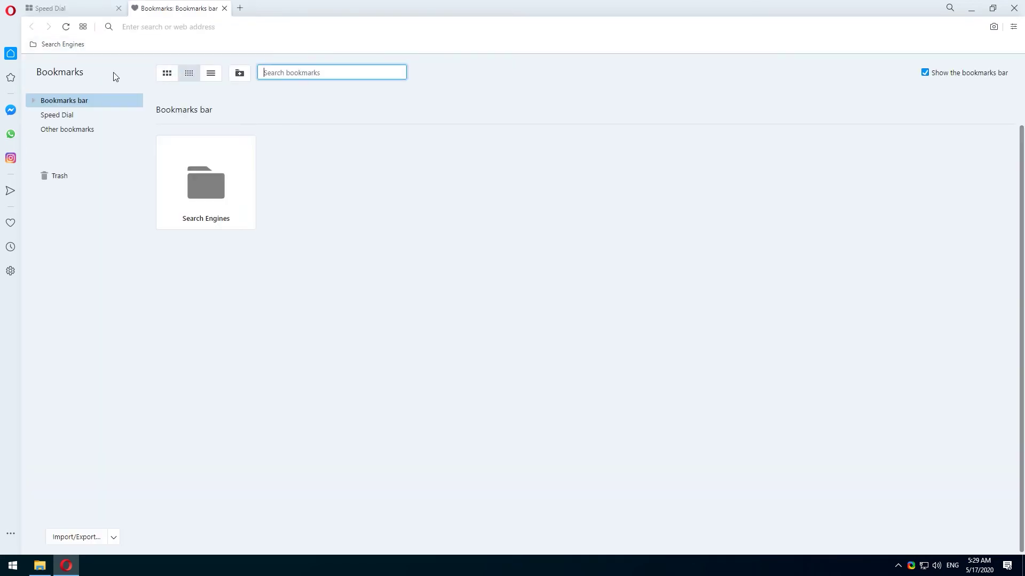
click(224, 8)
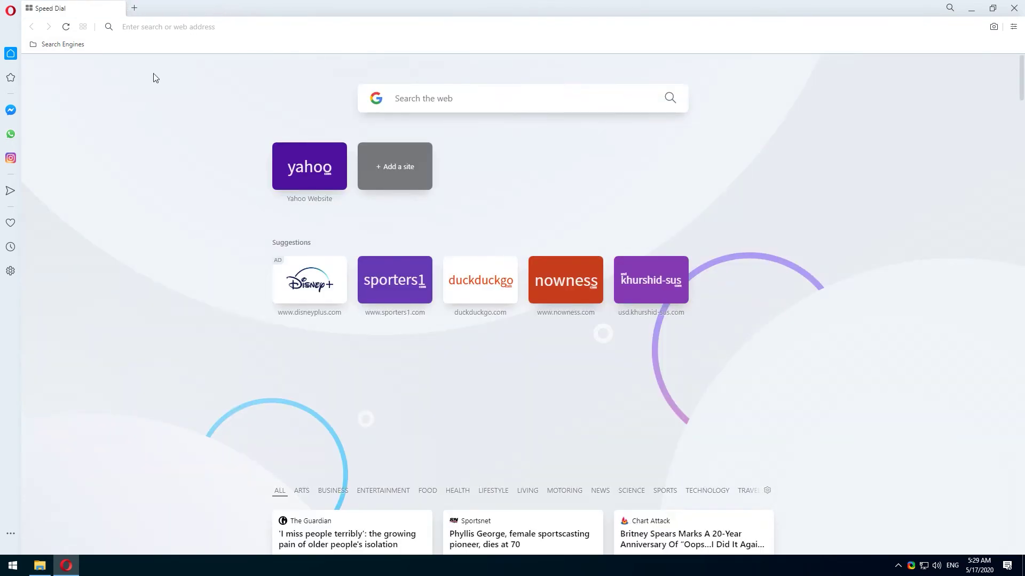
click(10, 223)
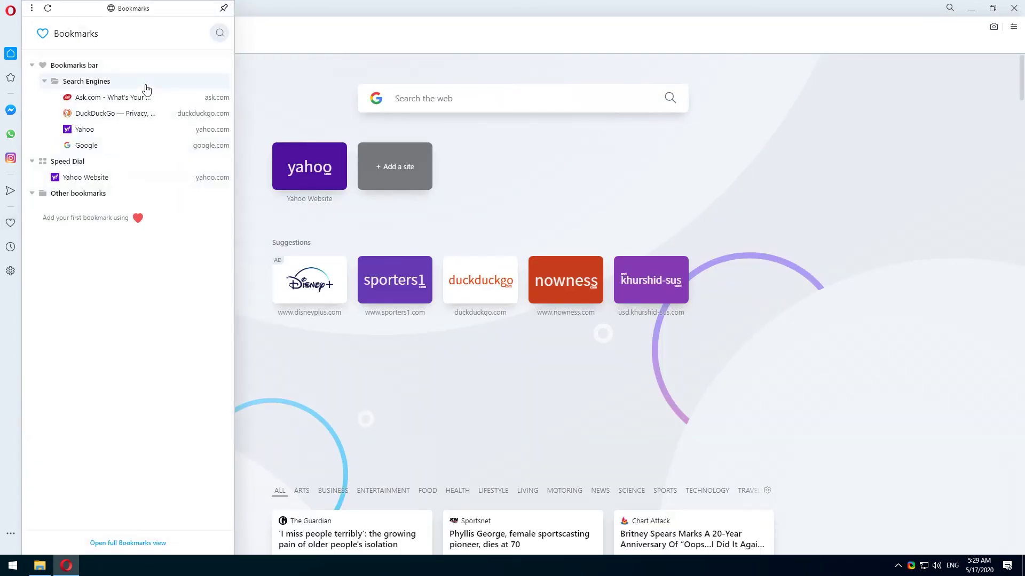
Step: Open the Ask.com bookmark, then export bookmarks as HTML bookmarks_5_17_20 to the Desktop
click(130, 98)
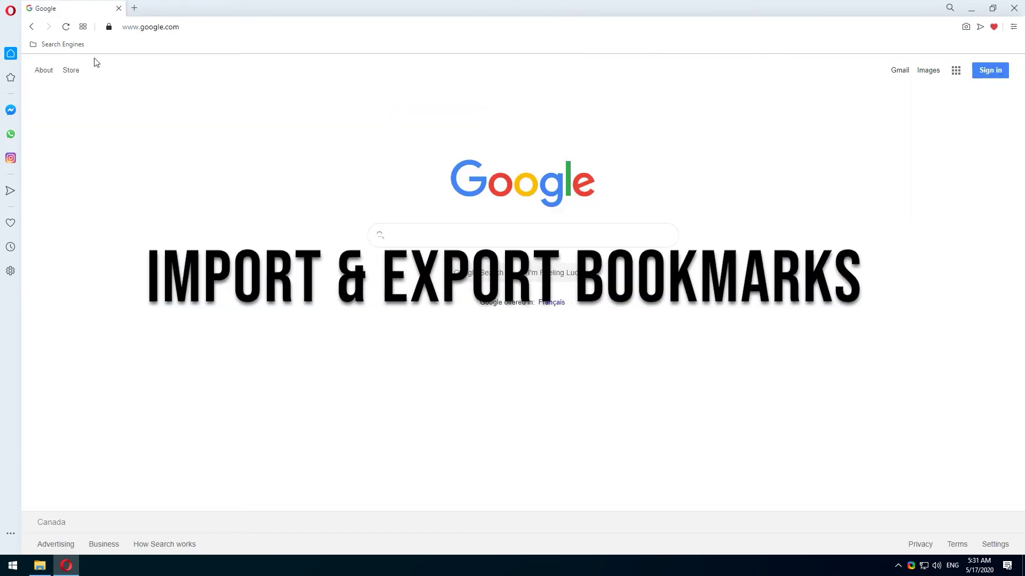
click(10, 10)
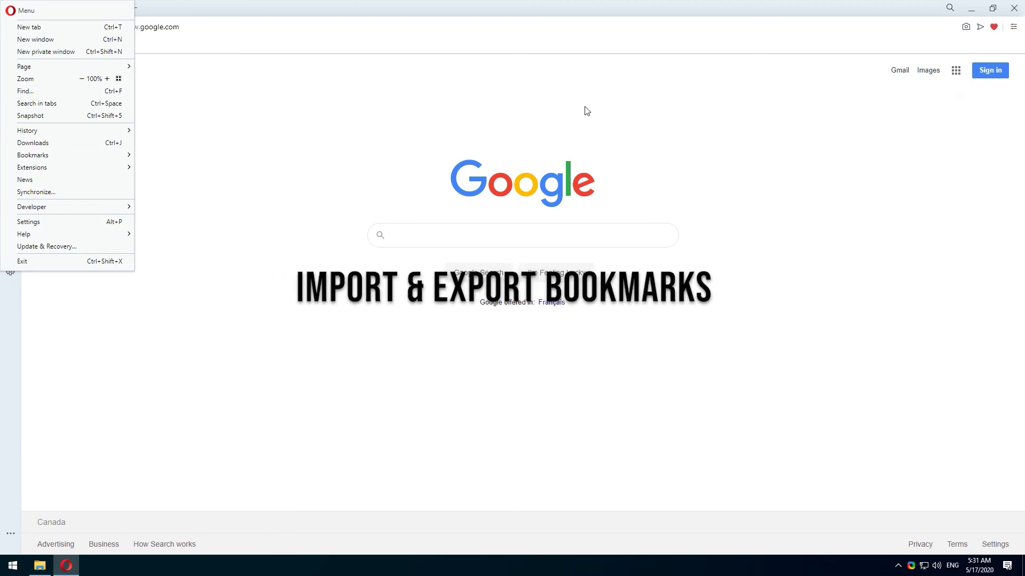
mouse_move(33, 155)
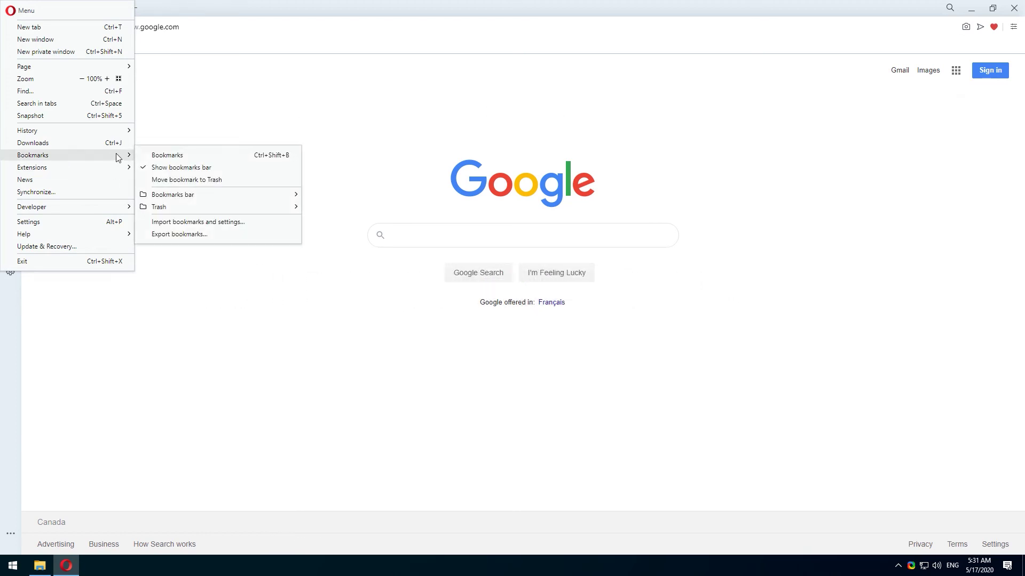
click(236, 236)
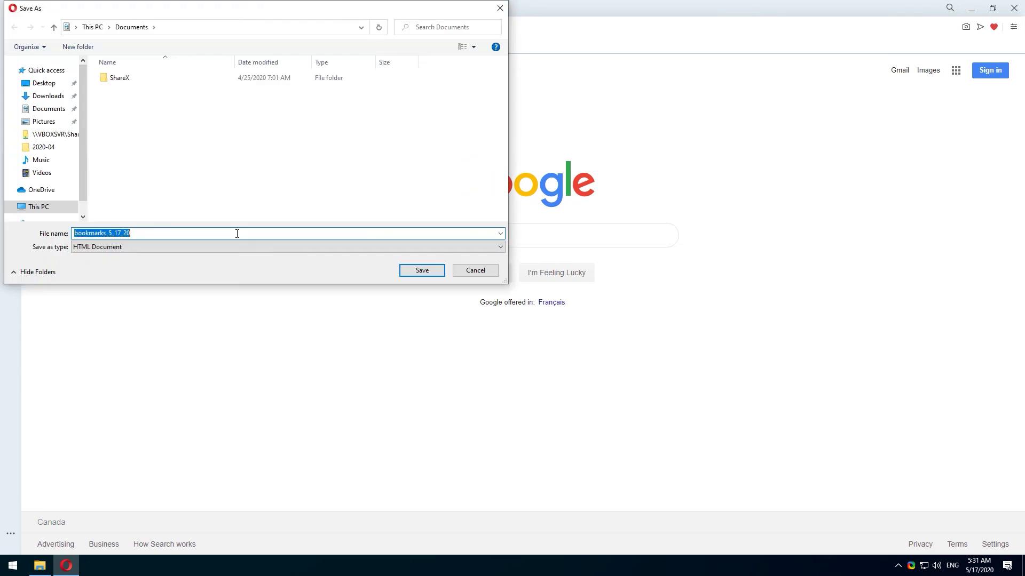
drag(221, 16, 367, 59)
click(190, 125)
click(332, 276)
click(327, 290)
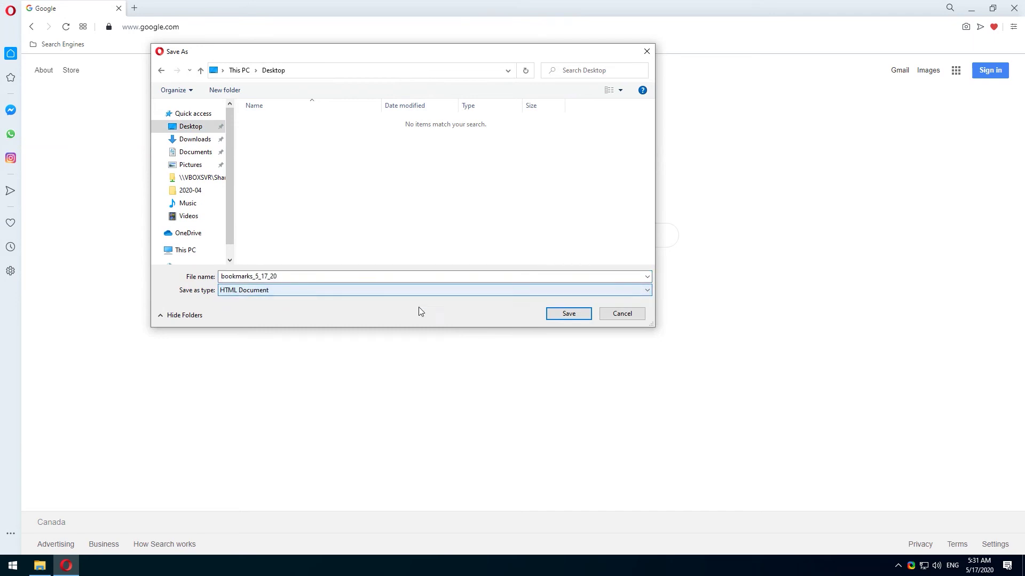
click(568, 313)
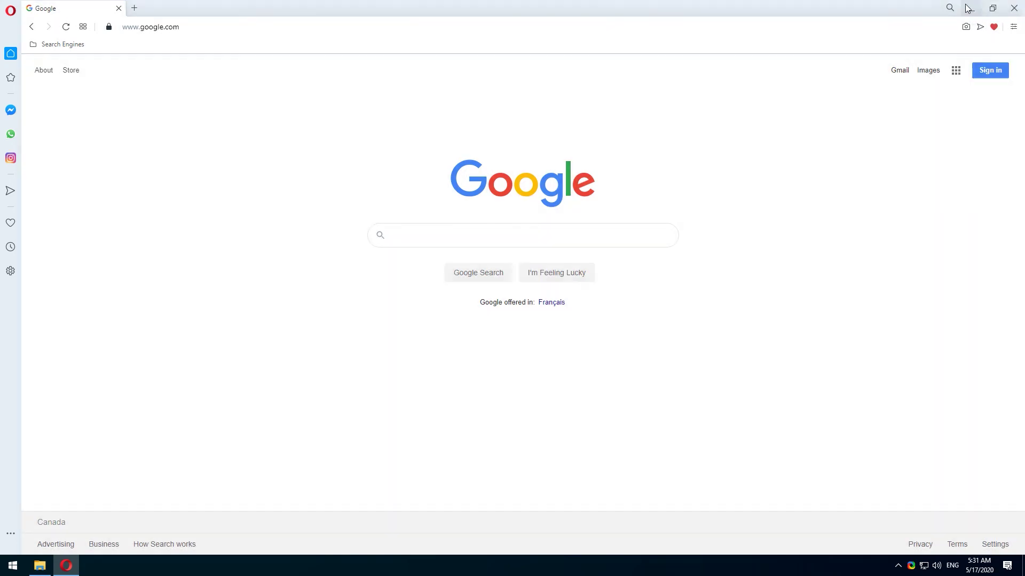
Step: View bookmarks_5_17_20 in a maximized Notepad window, close it, and restore Opera
click(970, 8)
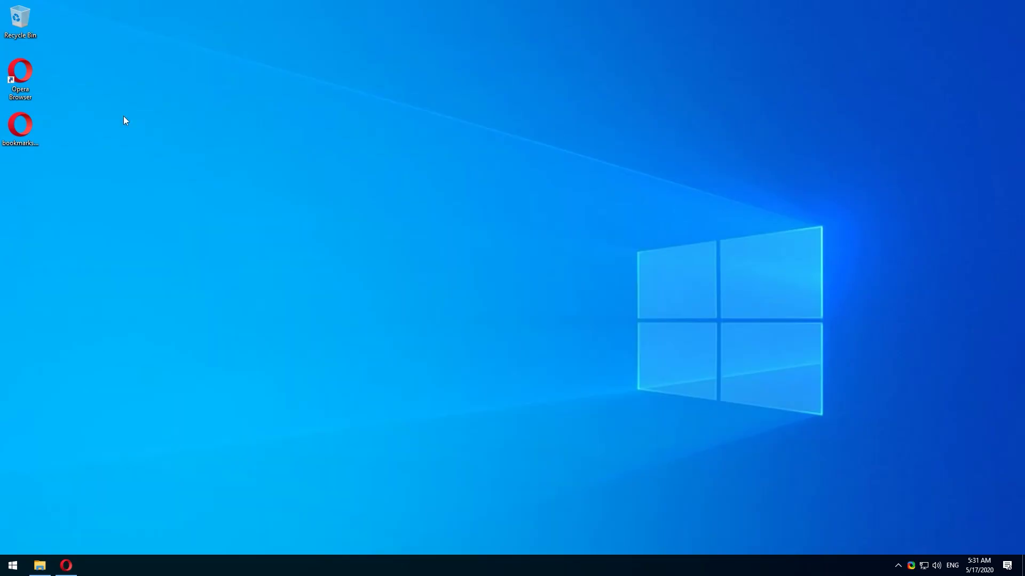
right_click(20, 128)
mouse_move(50, 176)
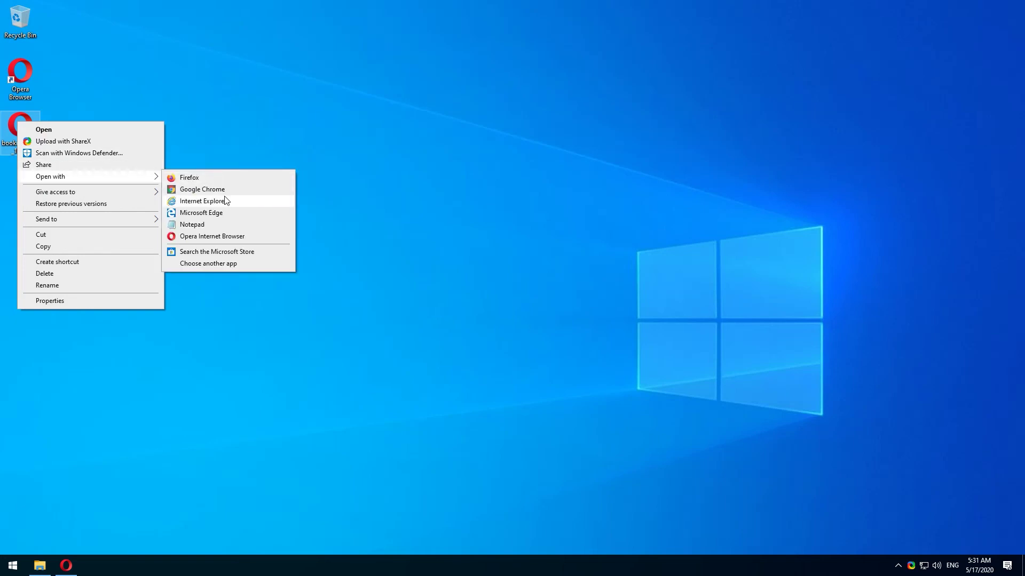
click(216, 226)
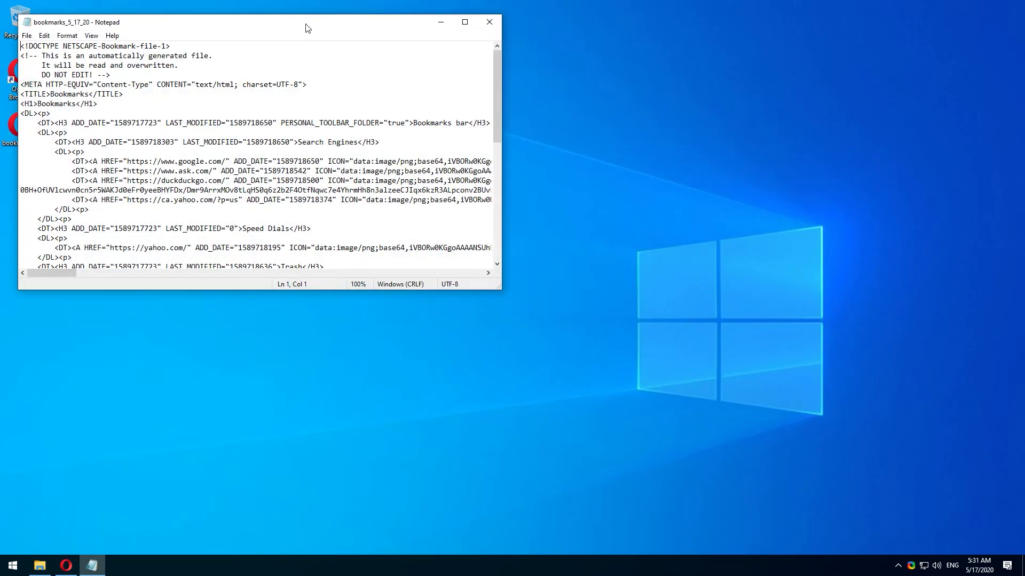
double_click(307, 25)
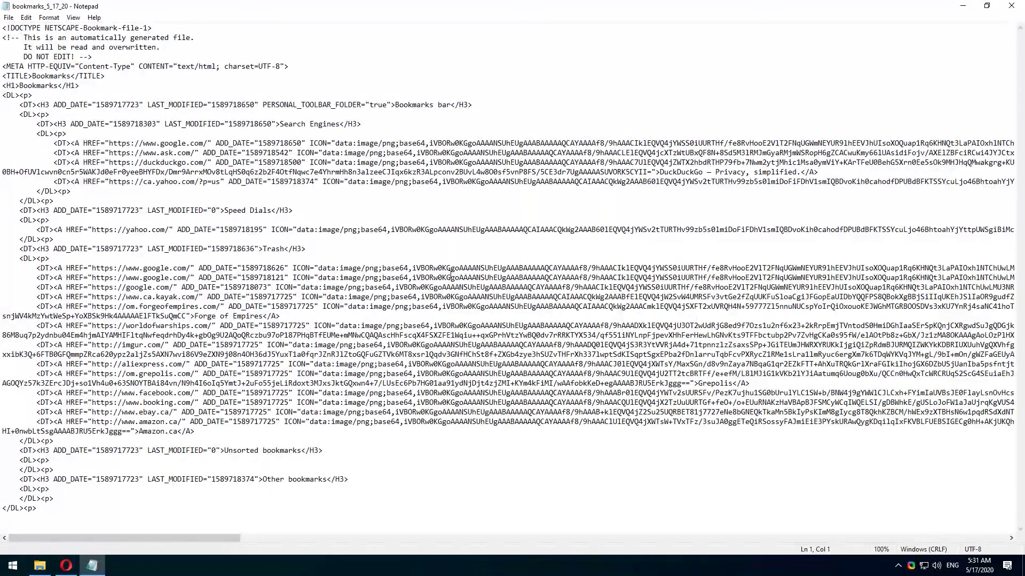
click(1011, 6)
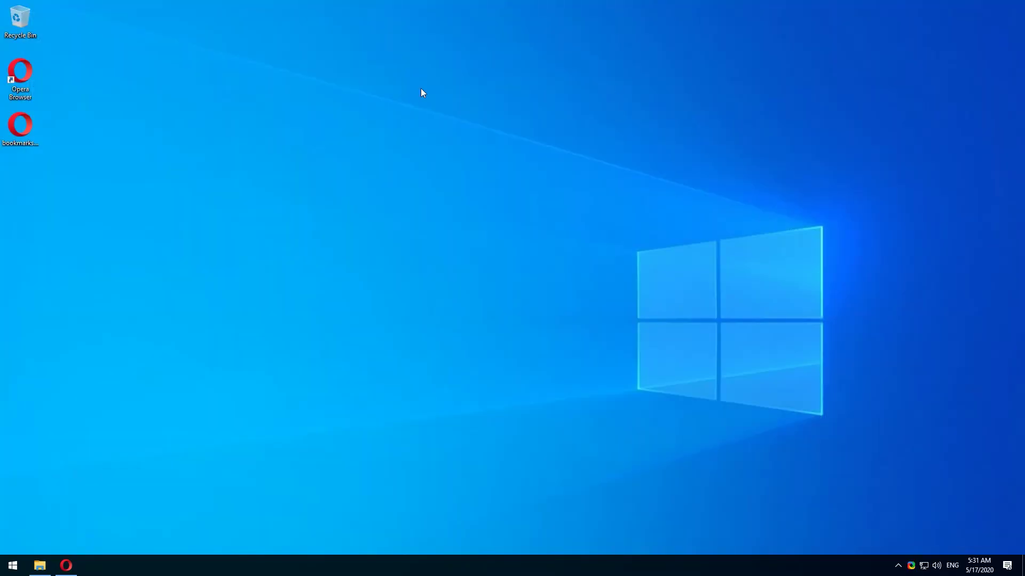
click(65, 566)
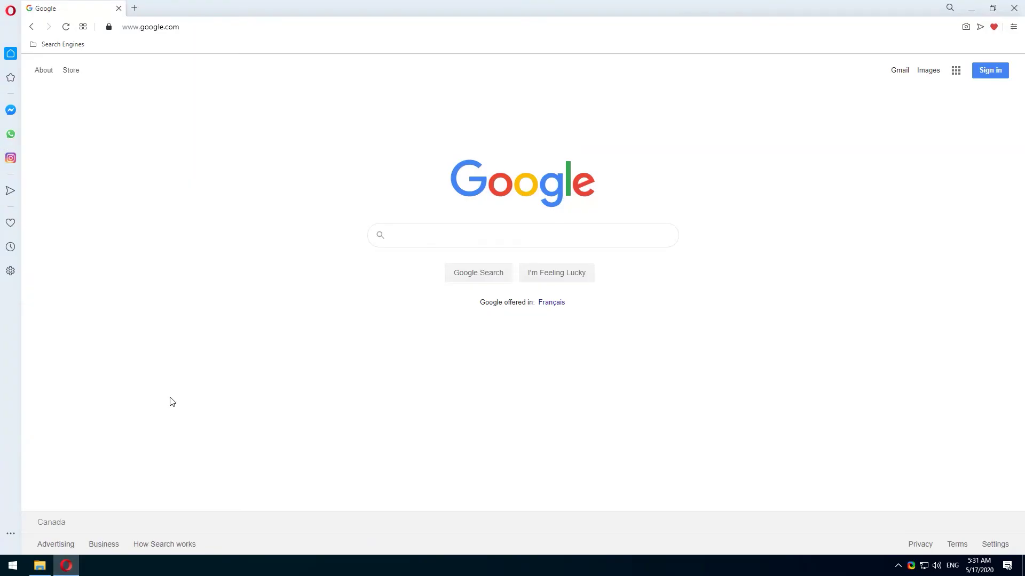
click(10, 12)
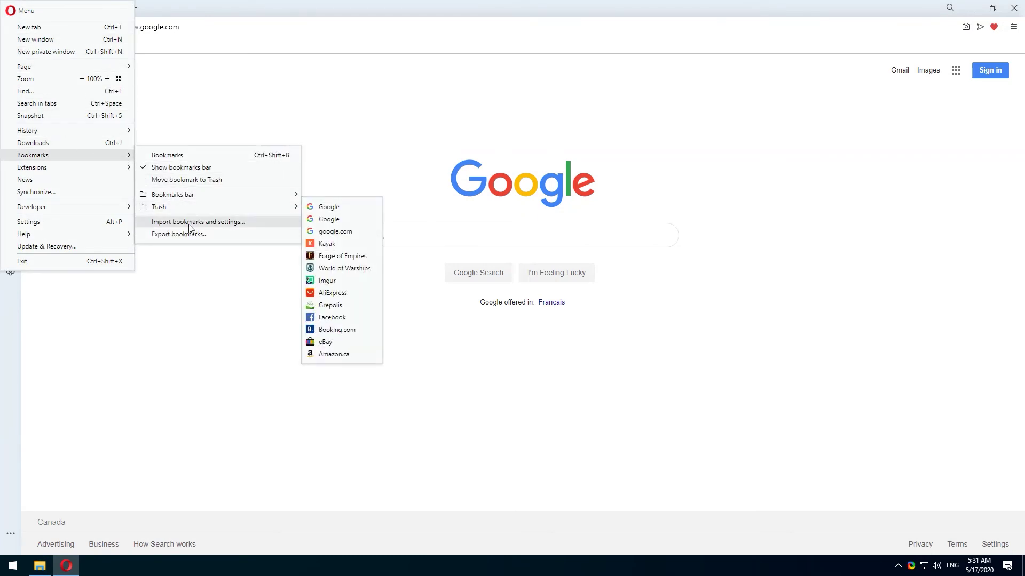
Step: Delete the Search Engines folder and the Yahoo Speed Dial bookmark in the bookmarks manager
click(167, 156)
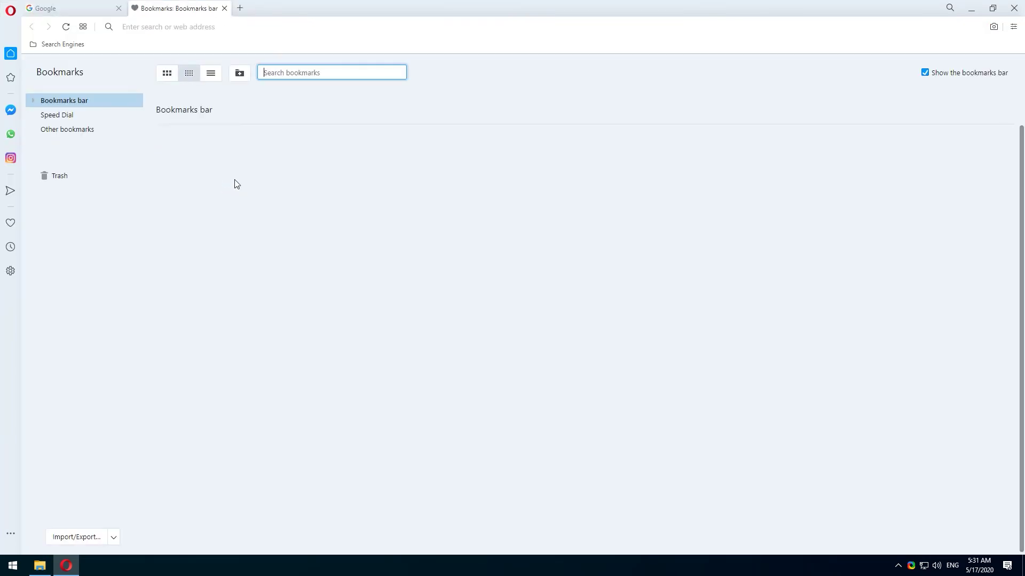
click(245, 150)
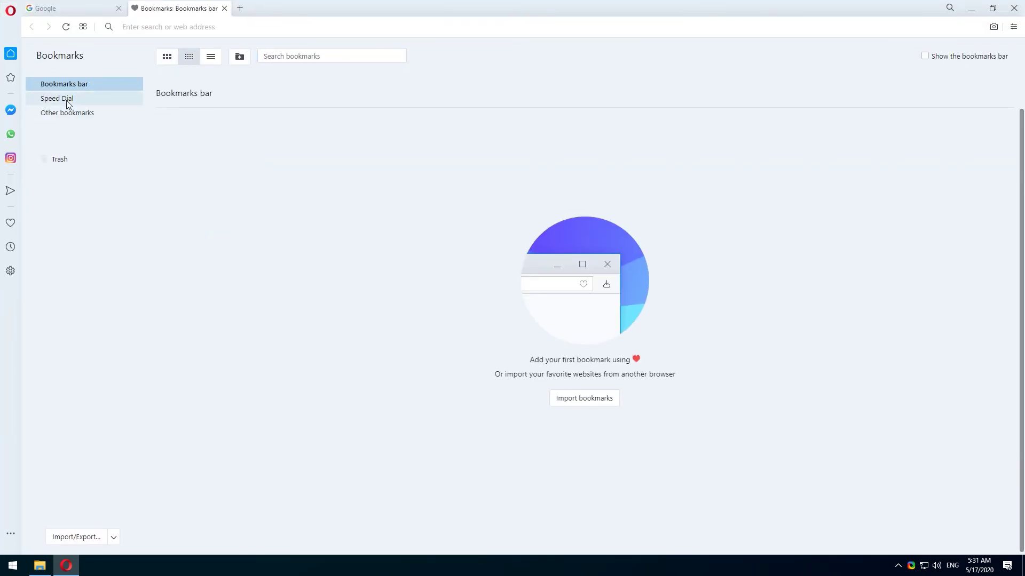
click(57, 102)
click(246, 131)
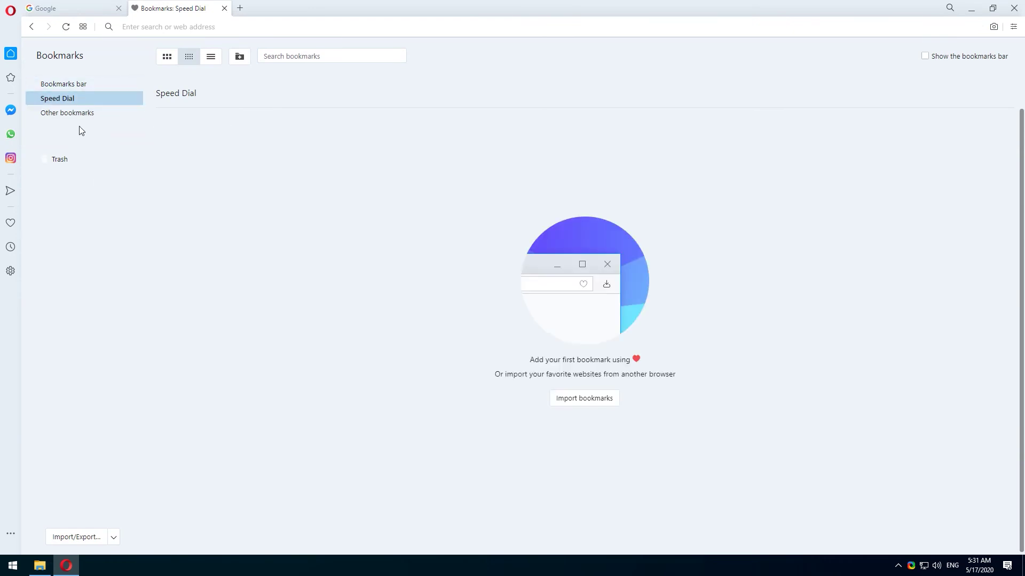
Step: Permanently empty the bookmarks trash, then check the Bookmarks bar and Other bookmarks folders
click(58, 161)
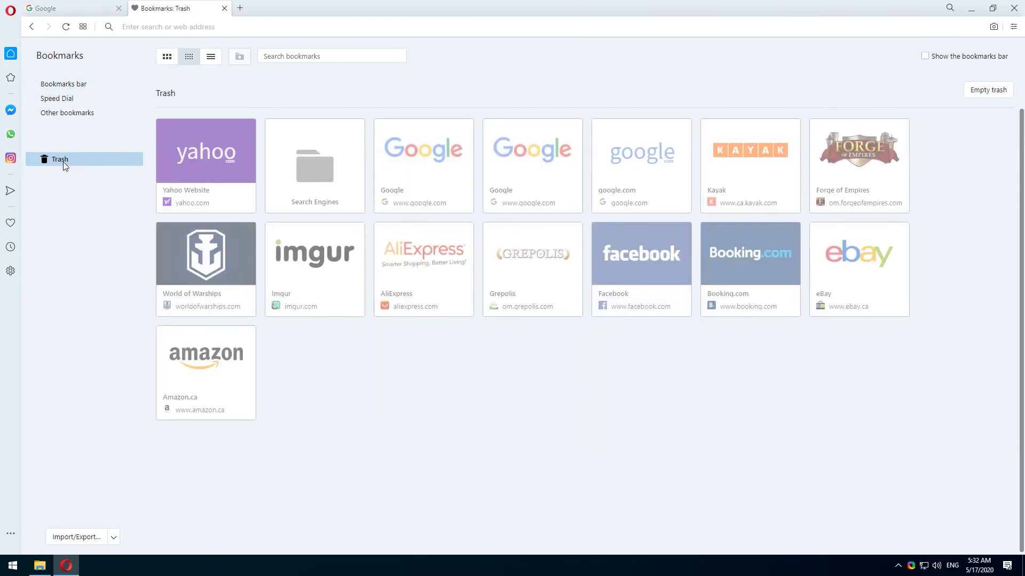
click(987, 90)
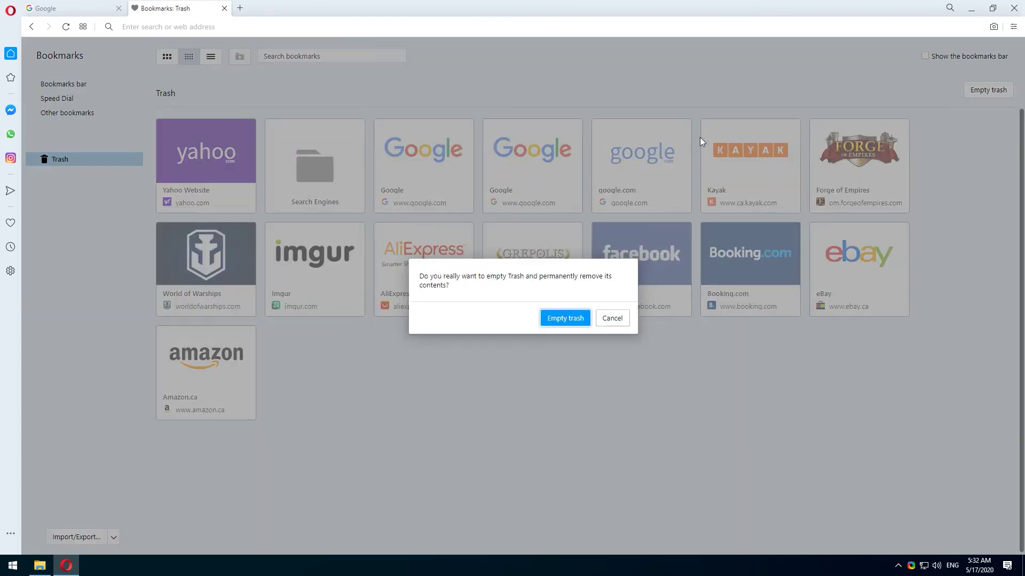
click(561, 315)
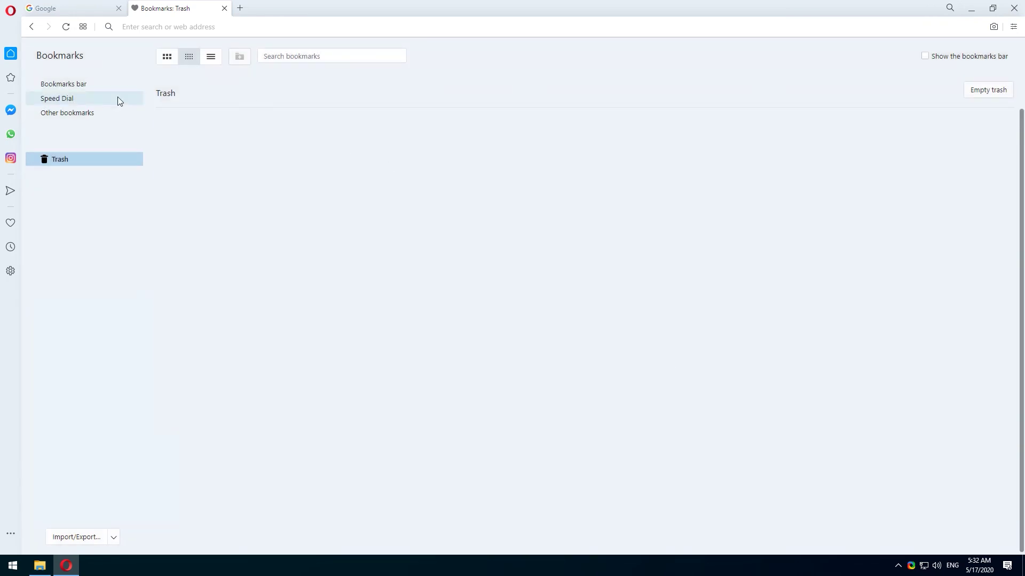
click(64, 85)
click(67, 113)
click(72, 8)
click(10, 10)
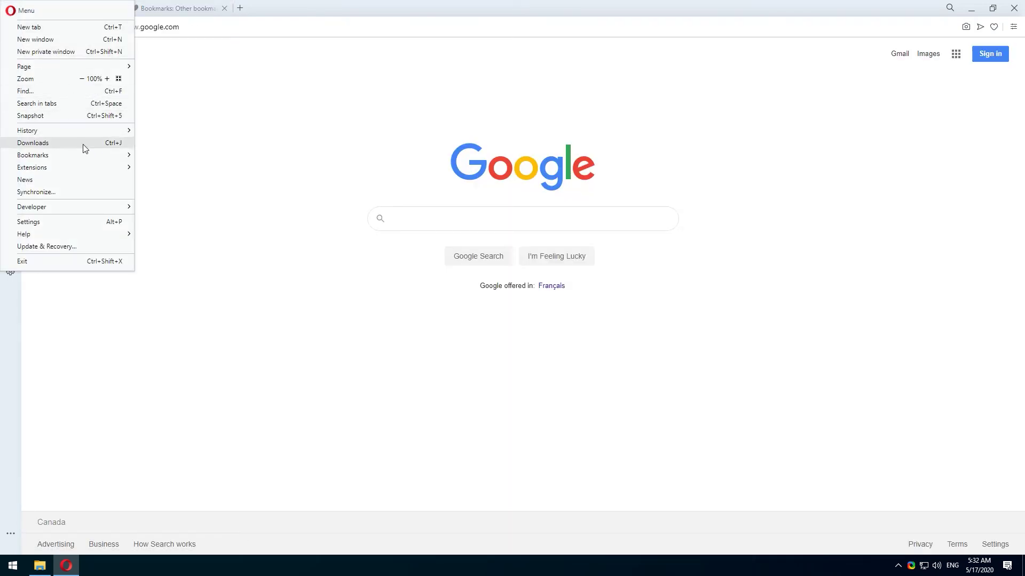
mouse_move(33, 155)
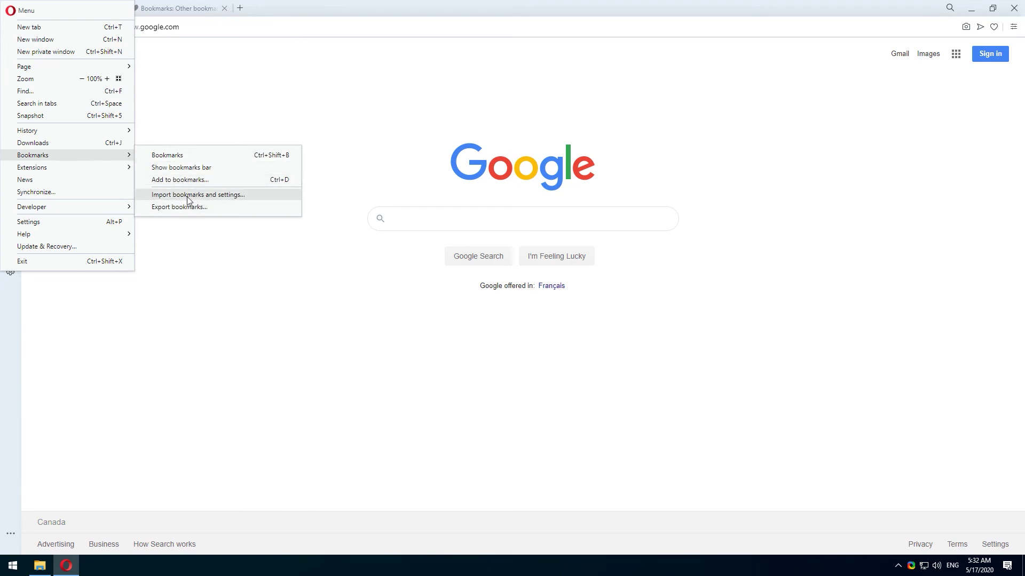
Step: Import bookmarks_5_17_20 as a Bookmarks HTML file and check the restored Search Engines folder
click(197, 195)
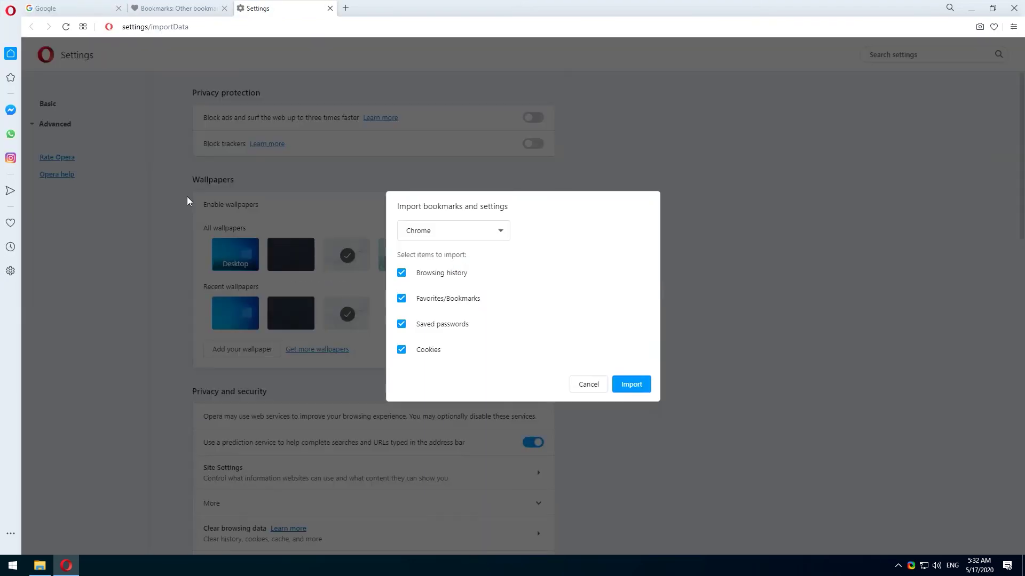
click(474, 230)
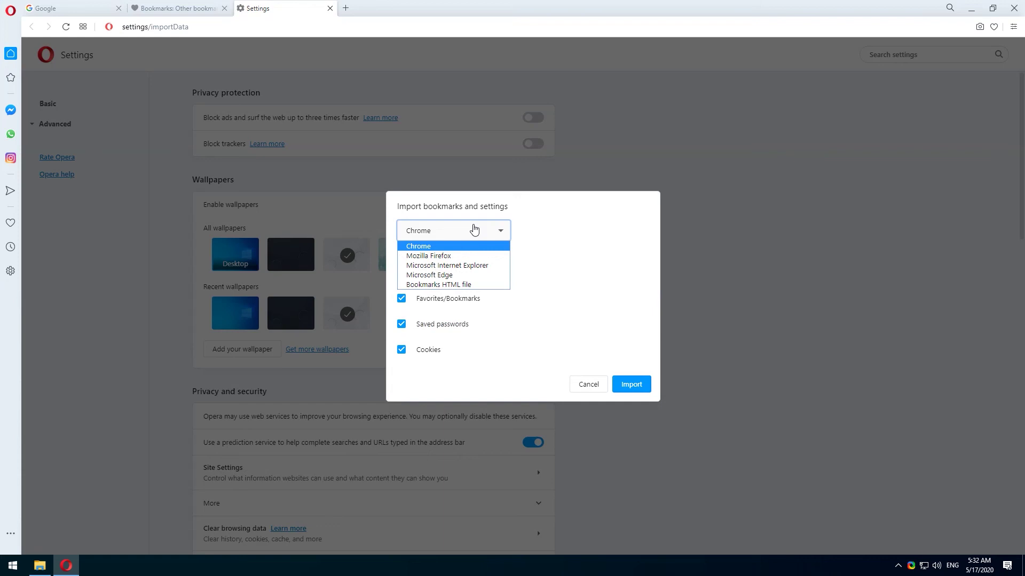
click(439, 285)
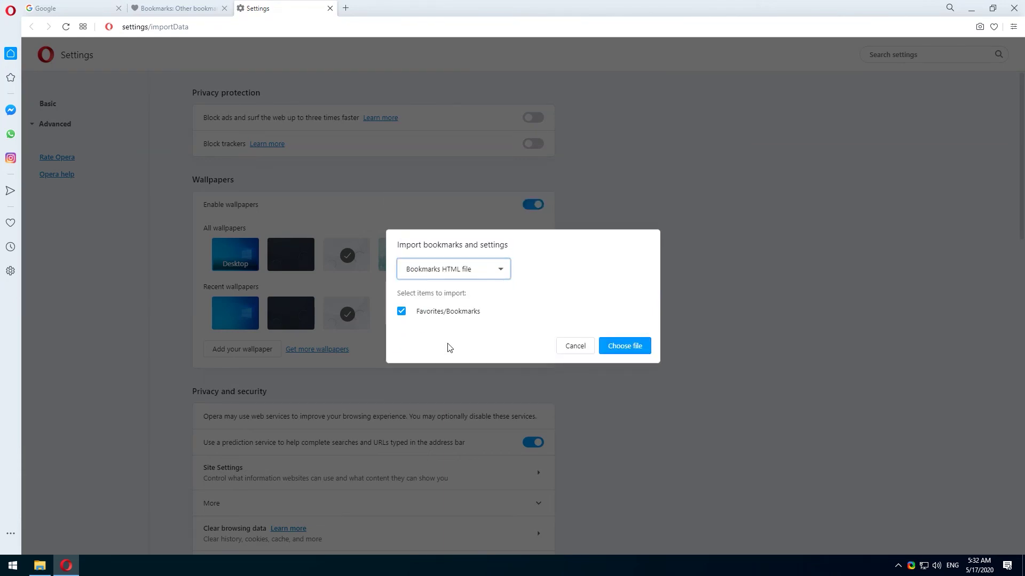
click(625, 346)
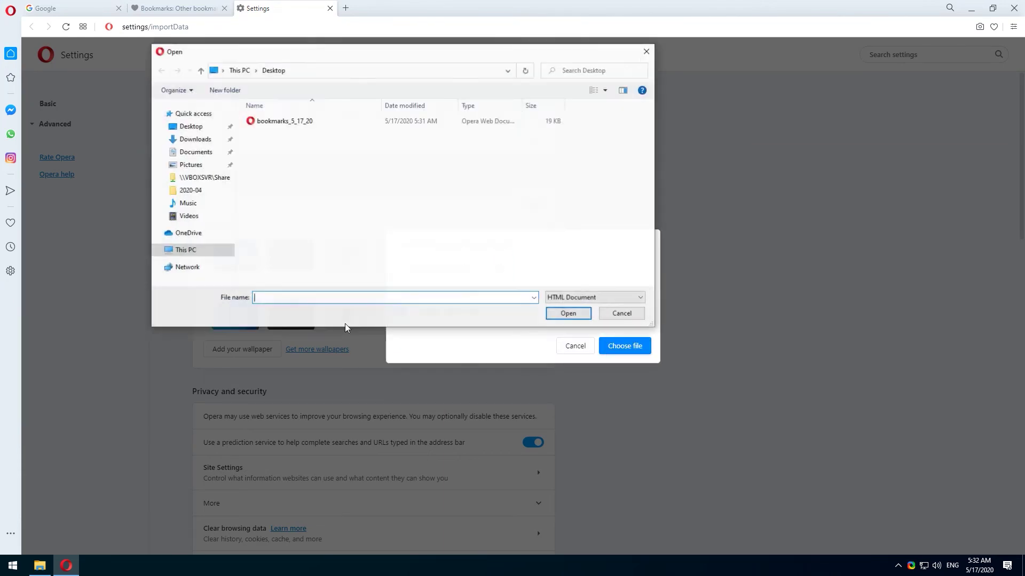
click(297, 121)
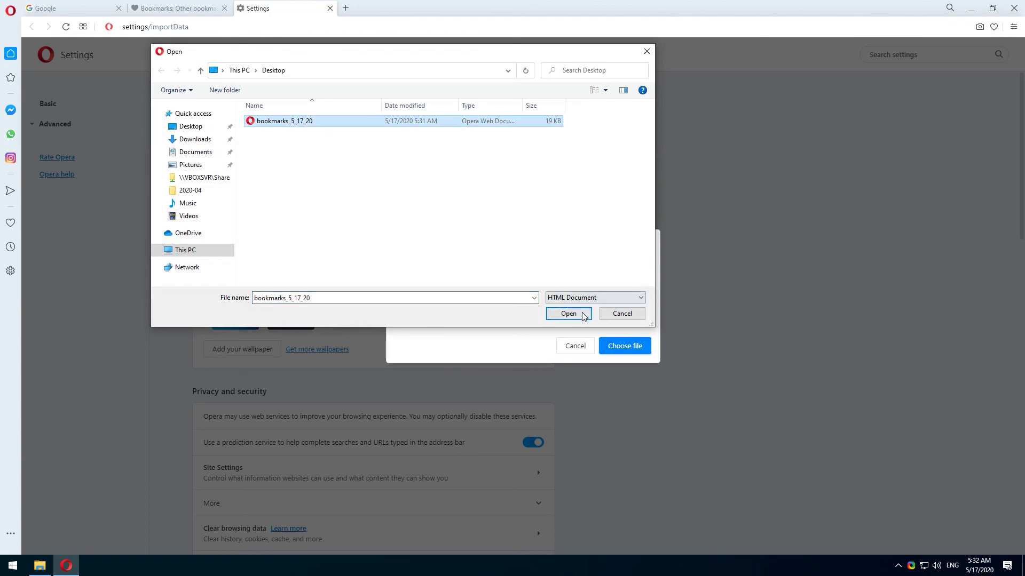
click(582, 317)
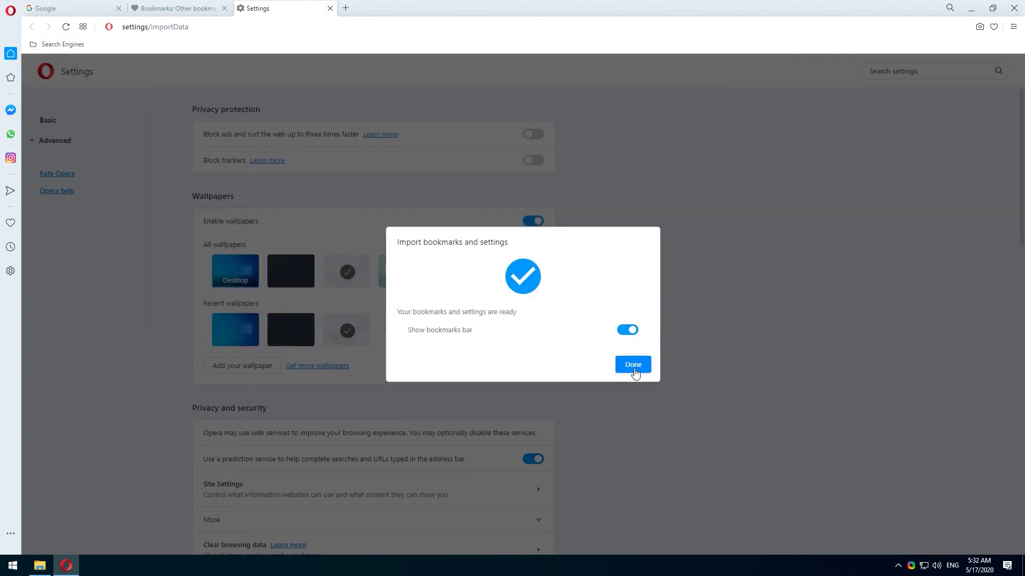
click(633, 365)
click(63, 43)
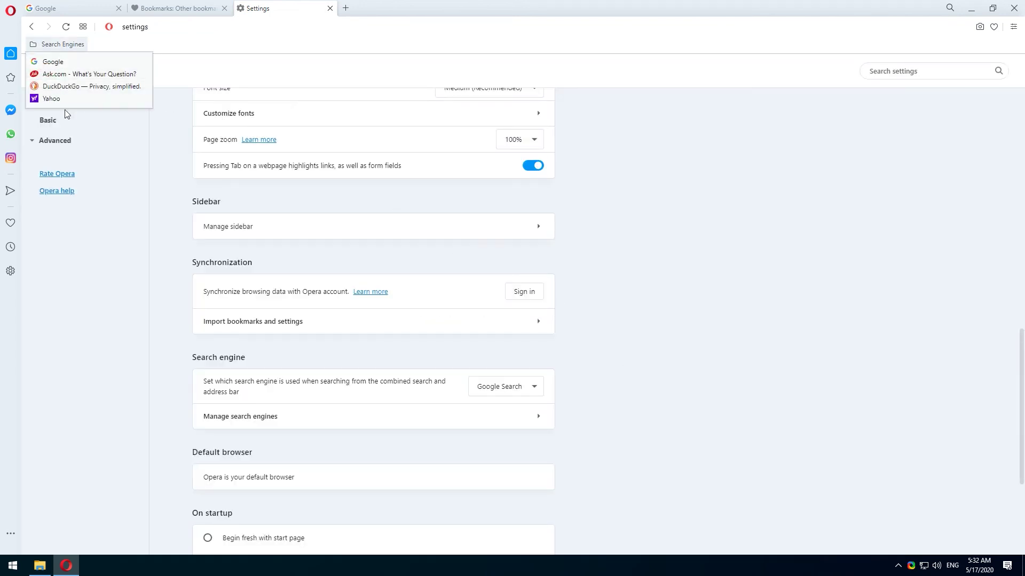
click(107, 133)
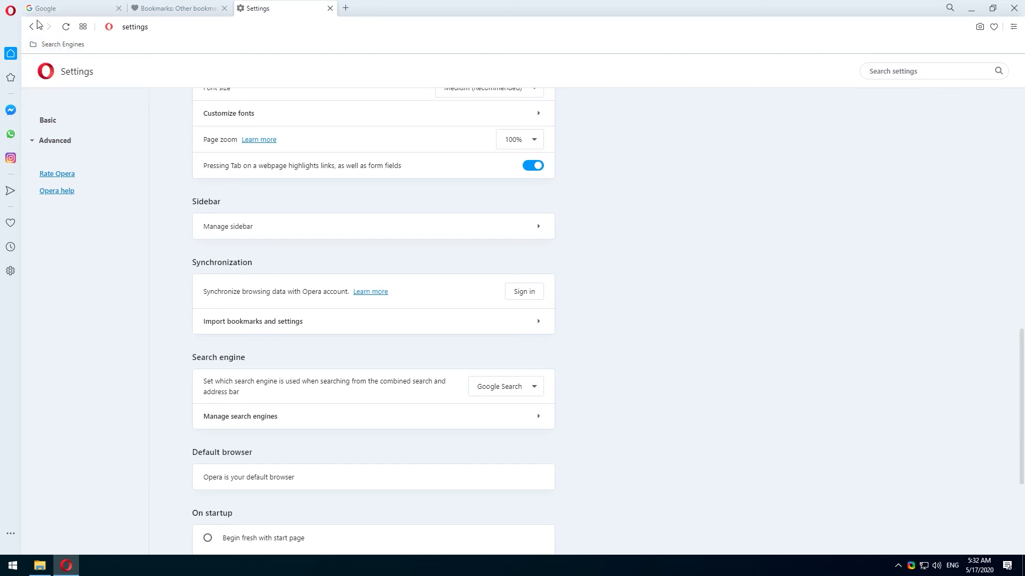
Step: Browse the Trash, Speed Dials, Unsorted, Other bookmarks and Search Engines folders
click(11, 10)
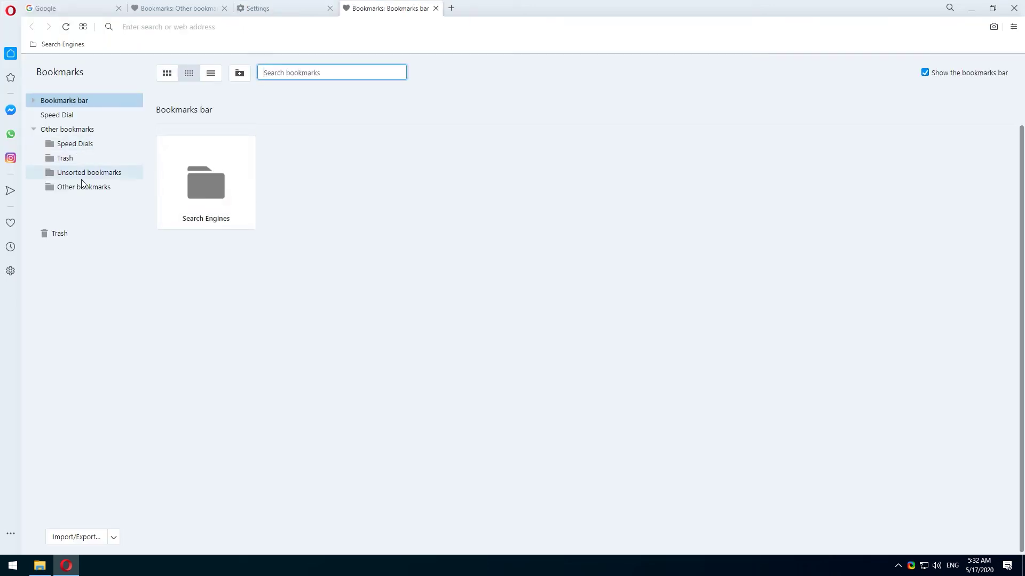
click(64, 157)
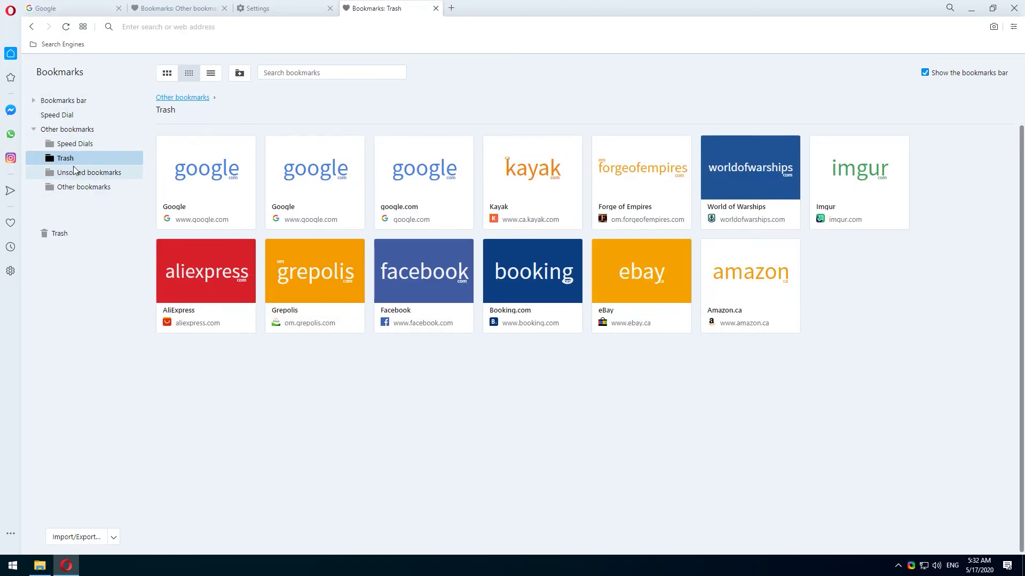
click(74, 143)
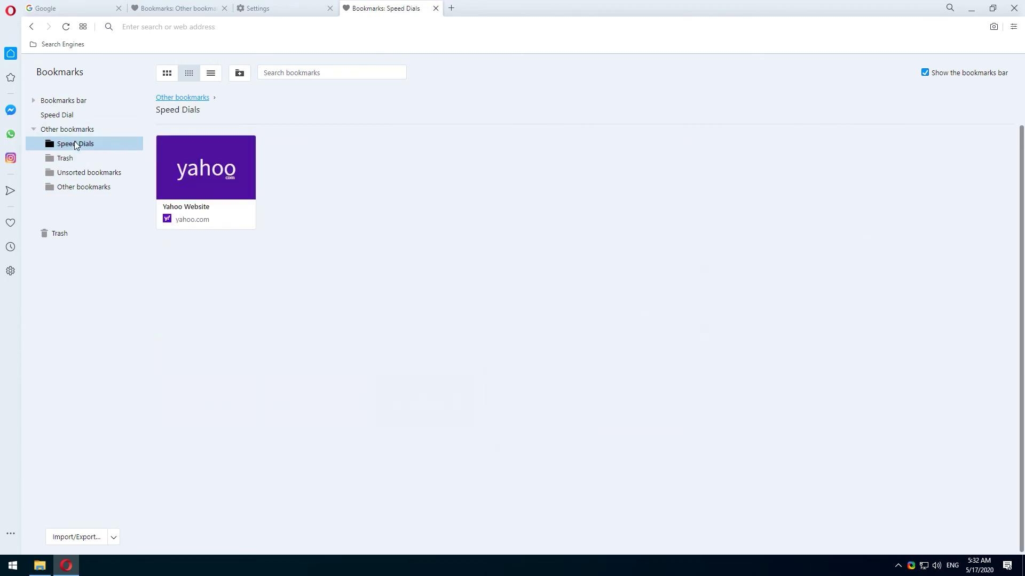
click(88, 173)
click(78, 187)
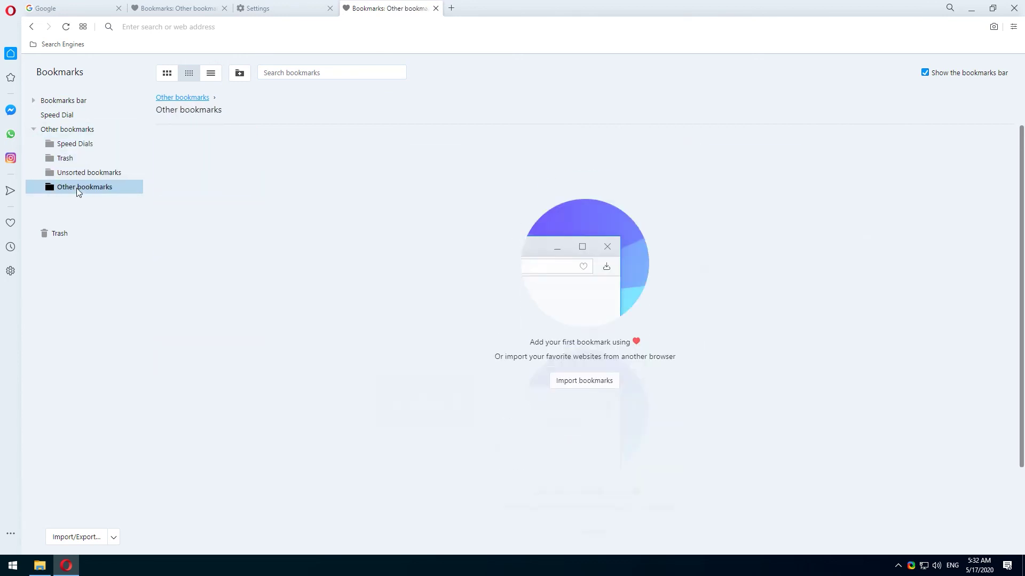
click(33, 100)
click(54, 116)
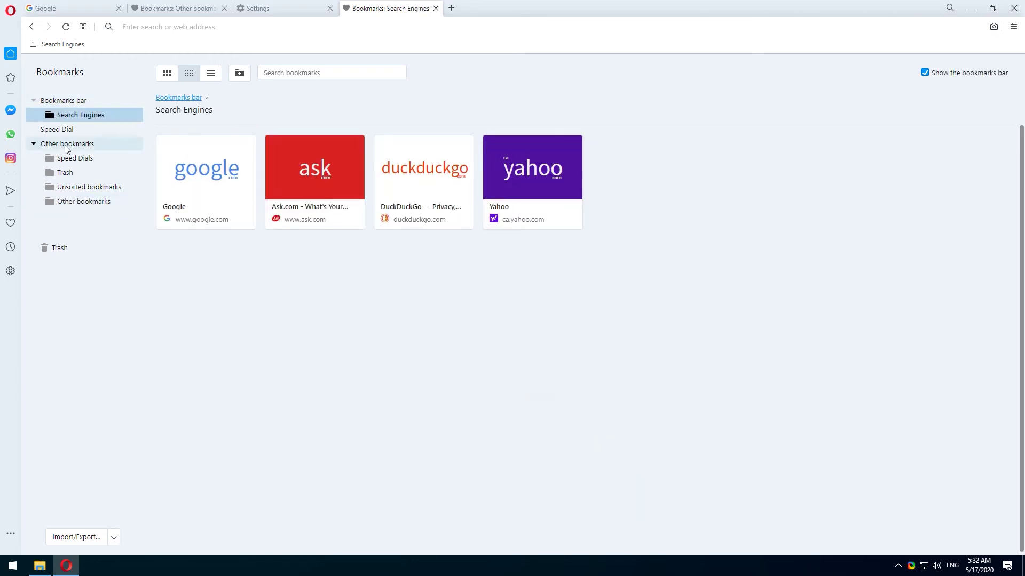
click(57, 129)
Step: Move the Yahoo Website bookmark from Speed Dials into Speed Dial
click(68, 143)
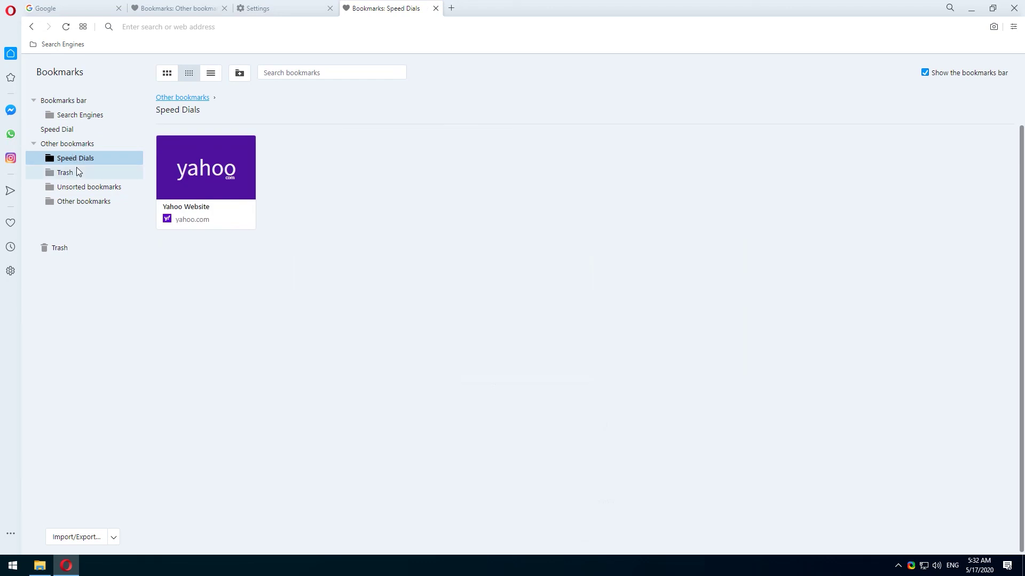
mouse_move(206, 168)
mouse_down()
mouse_move(82, 114)
mouse_move(103, 146)
mouse_up()
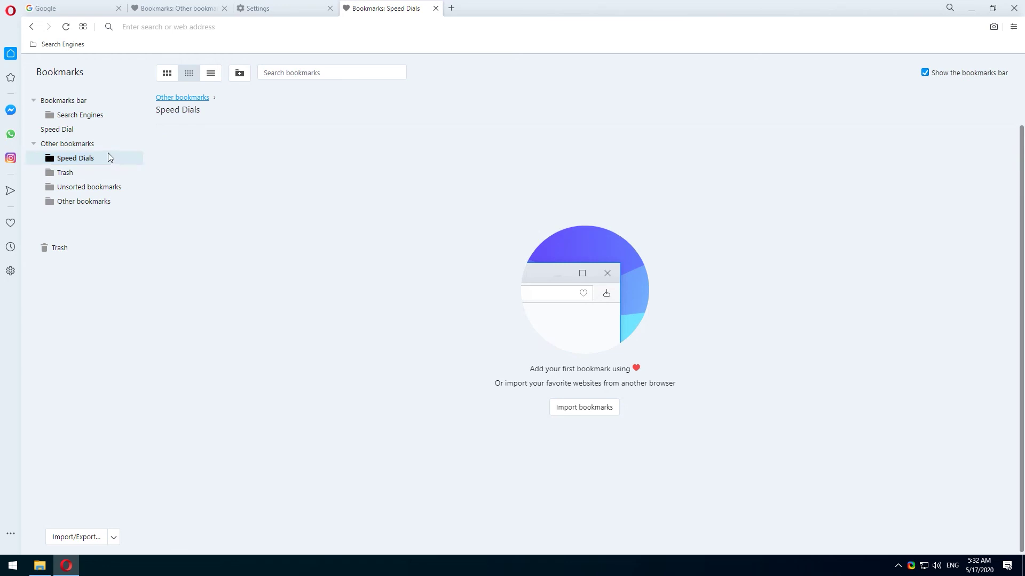
click(57, 129)
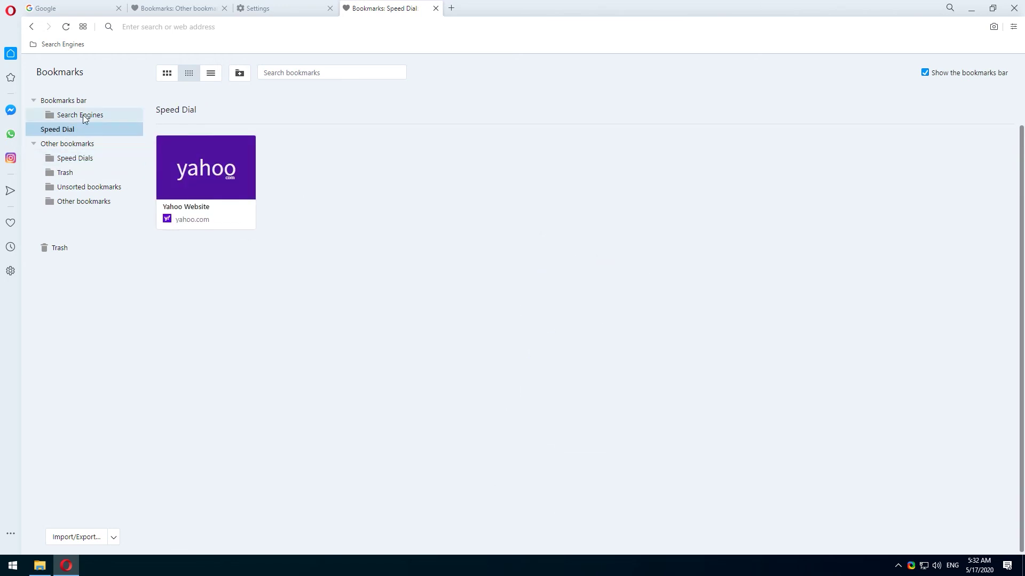
Step: Move the Unsorted bookmarks folder to the Trash
click(80, 115)
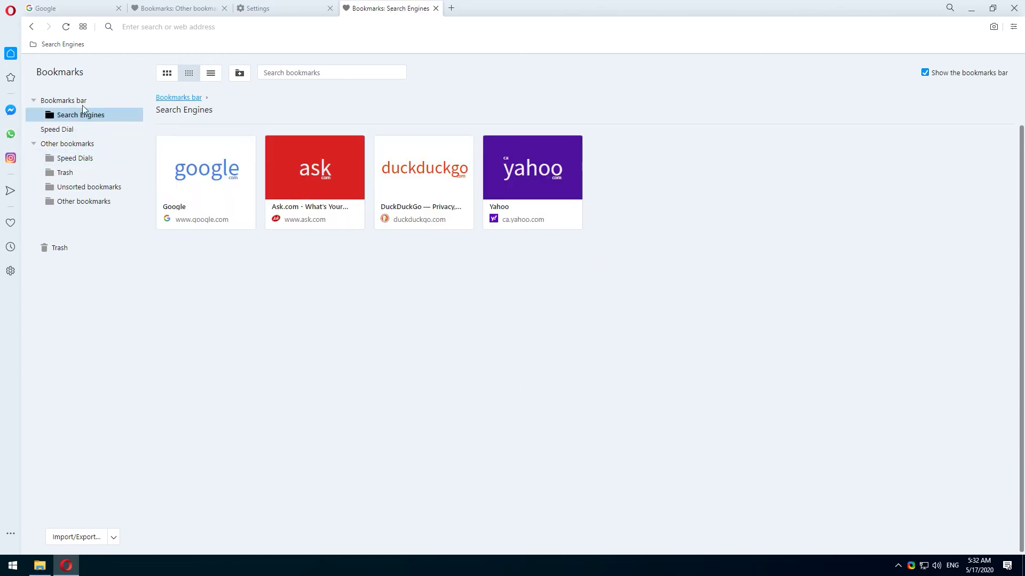
click(67, 189)
right_click(67, 187)
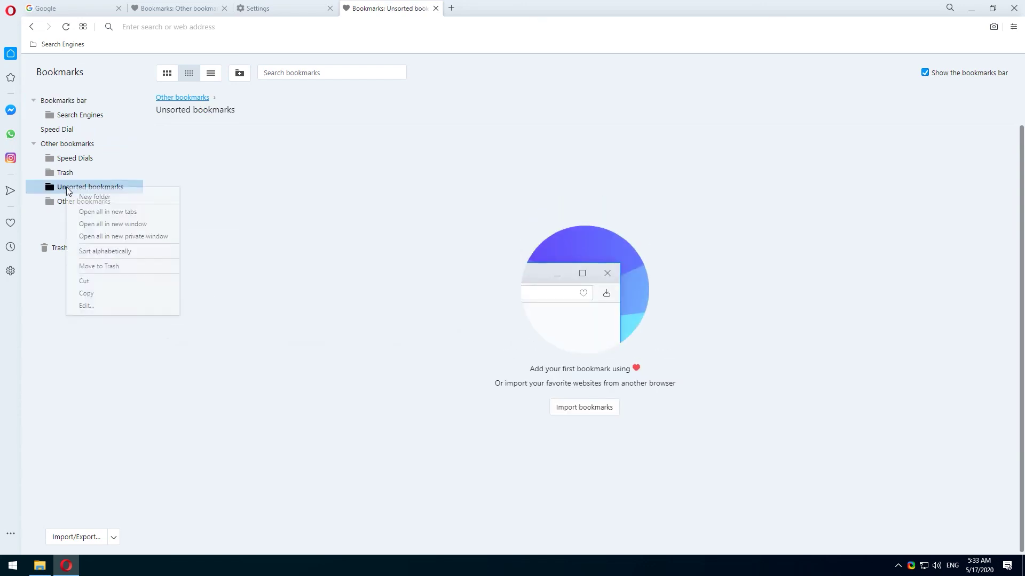
click(110, 268)
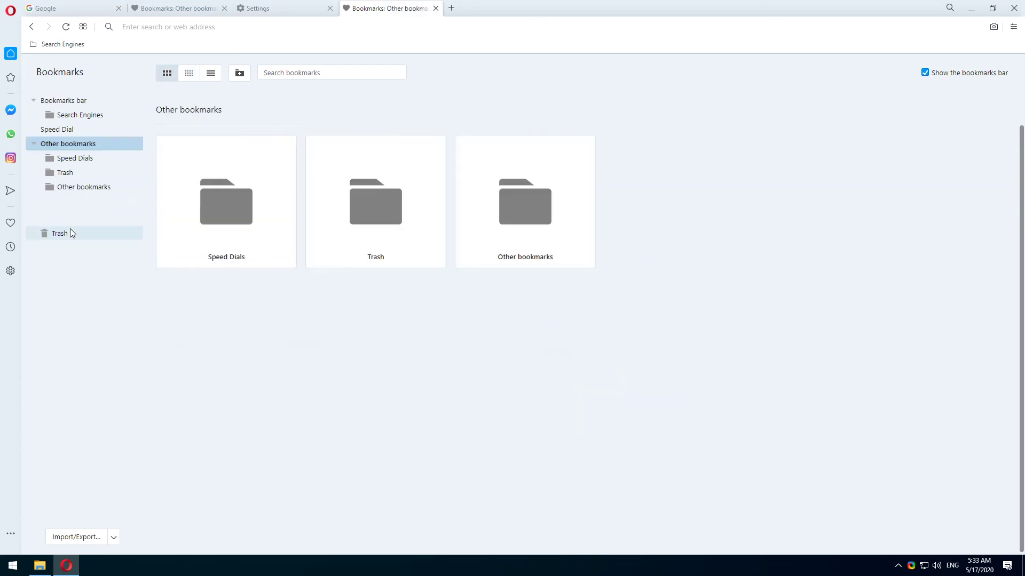
Step: Permanently empty the bookmarks Trash
click(69, 233)
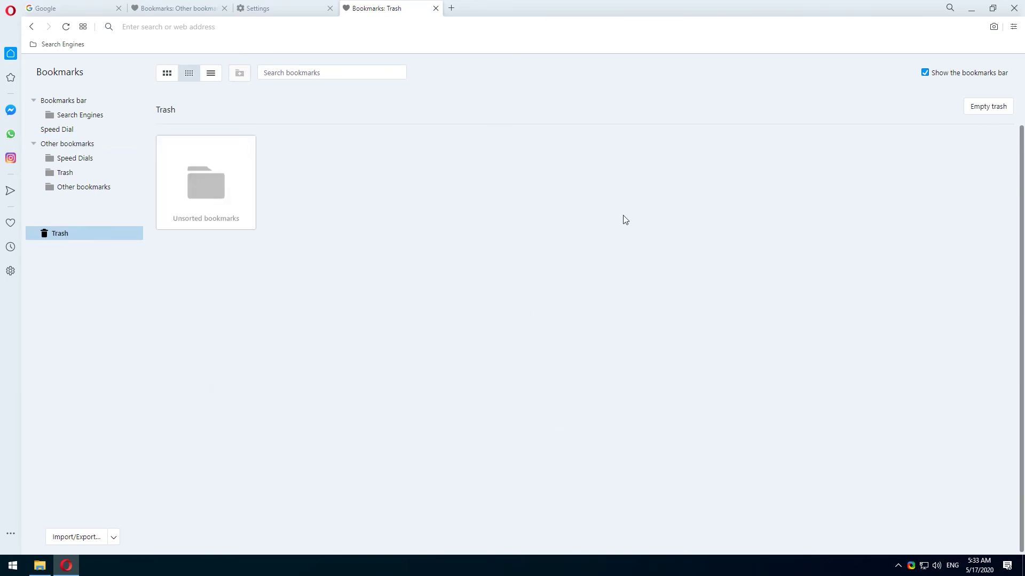
click(983, 105)
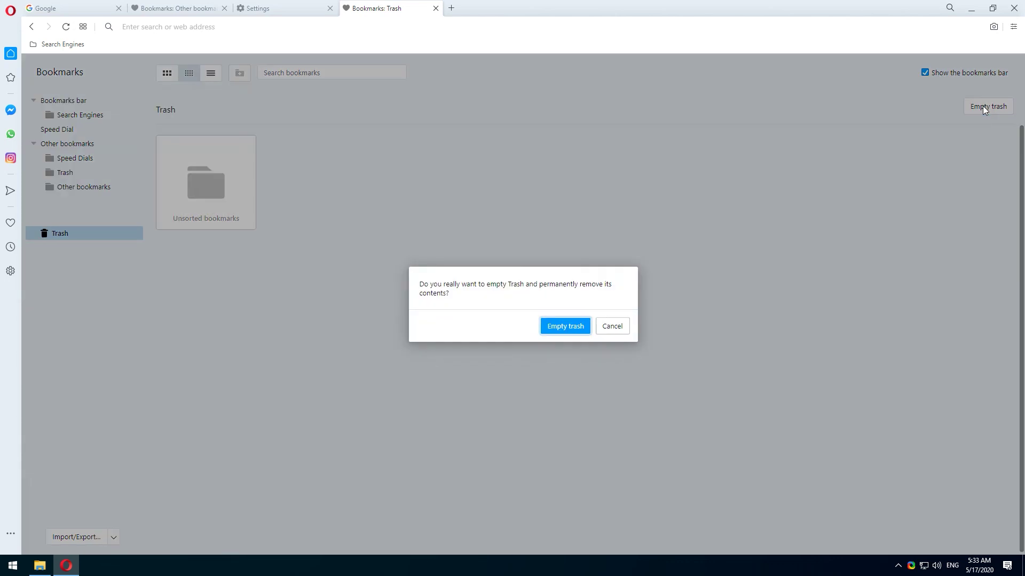
click(566, 326)
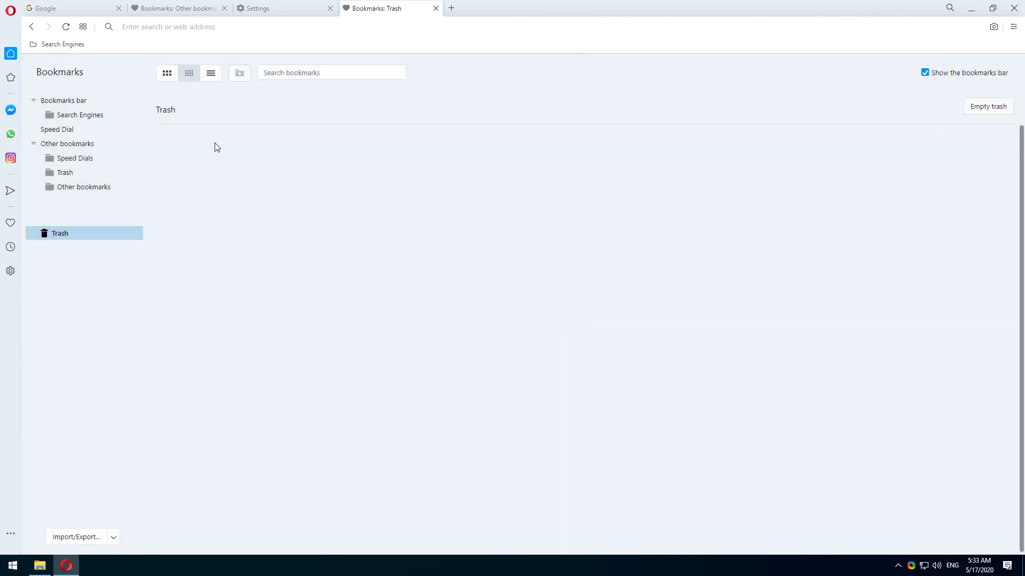
Step: Search the bookmarks for 'yahoo' to list Yahoo and Yahoo Website, then dismiss Import/Export
click(64, 100)
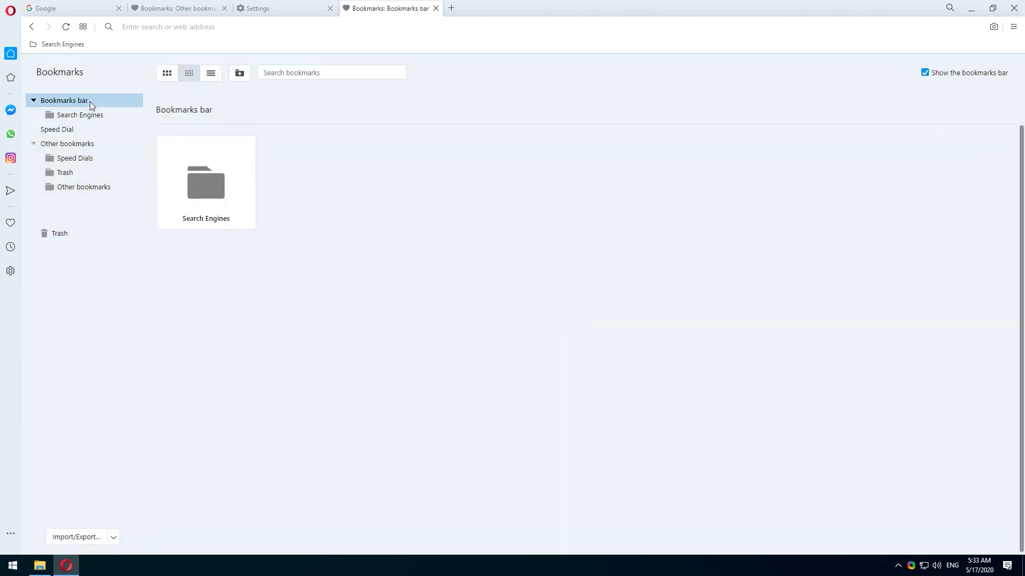
click(321, 75)
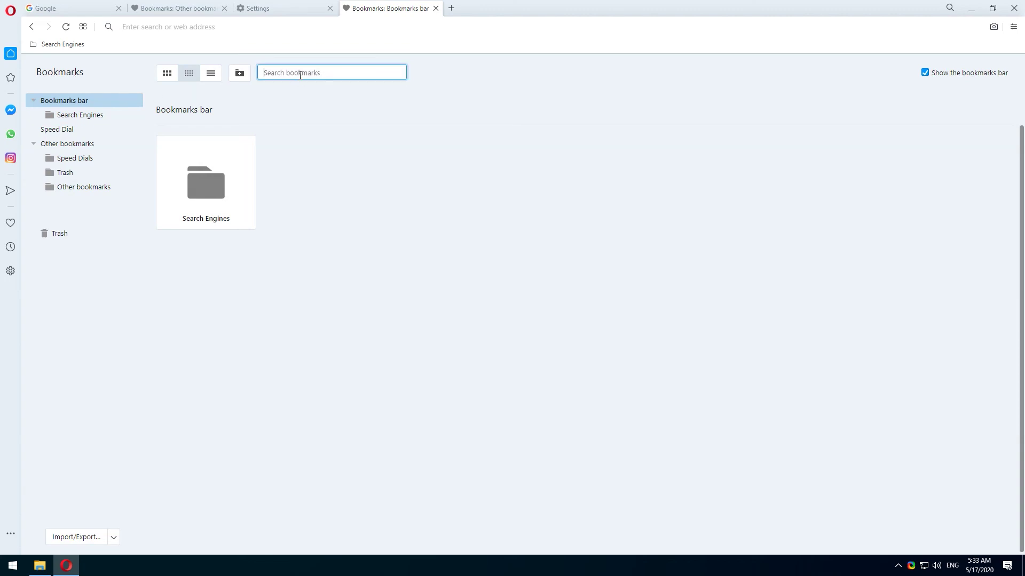
text(google)
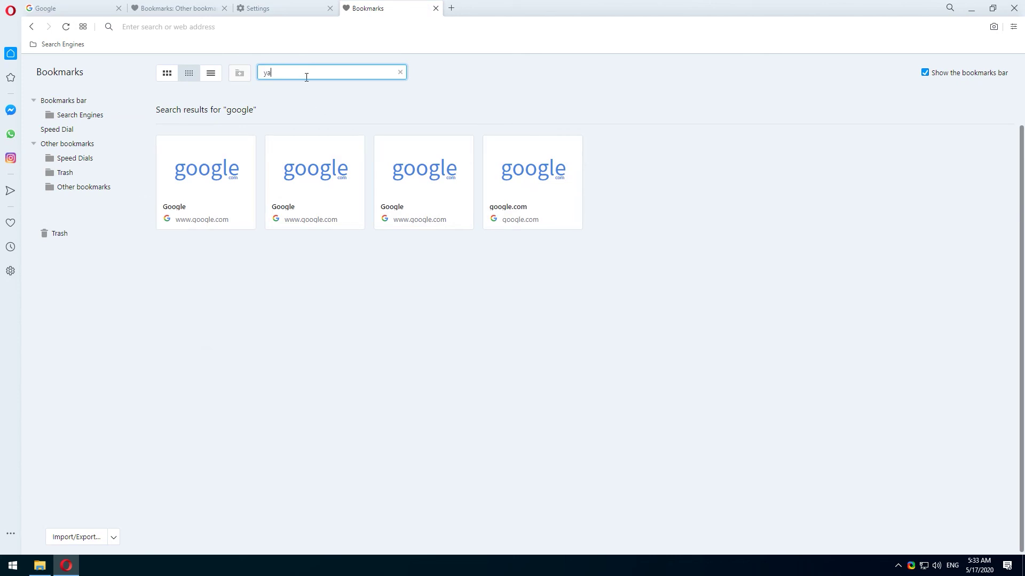
text(hoo)
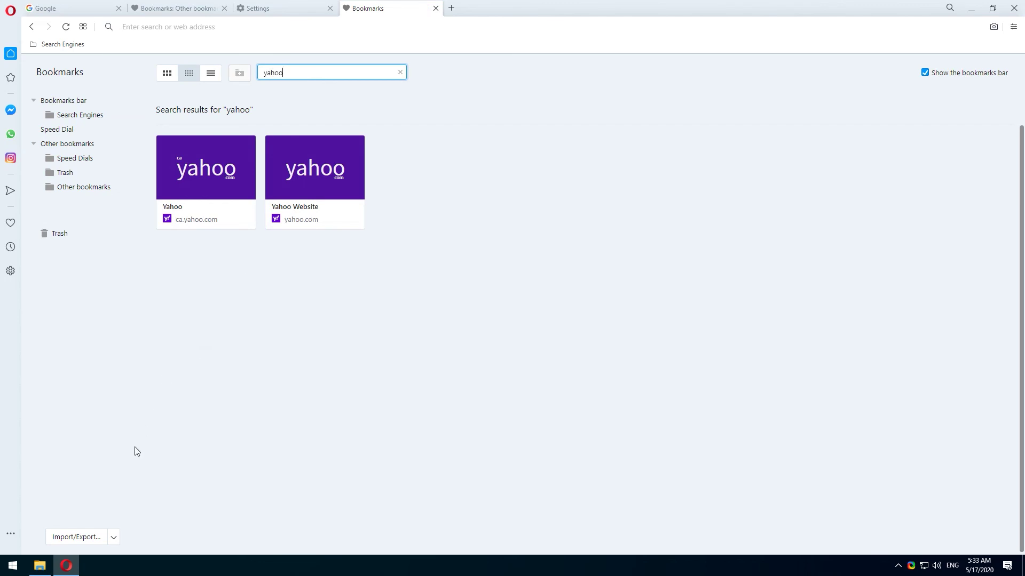
click(114, 537)
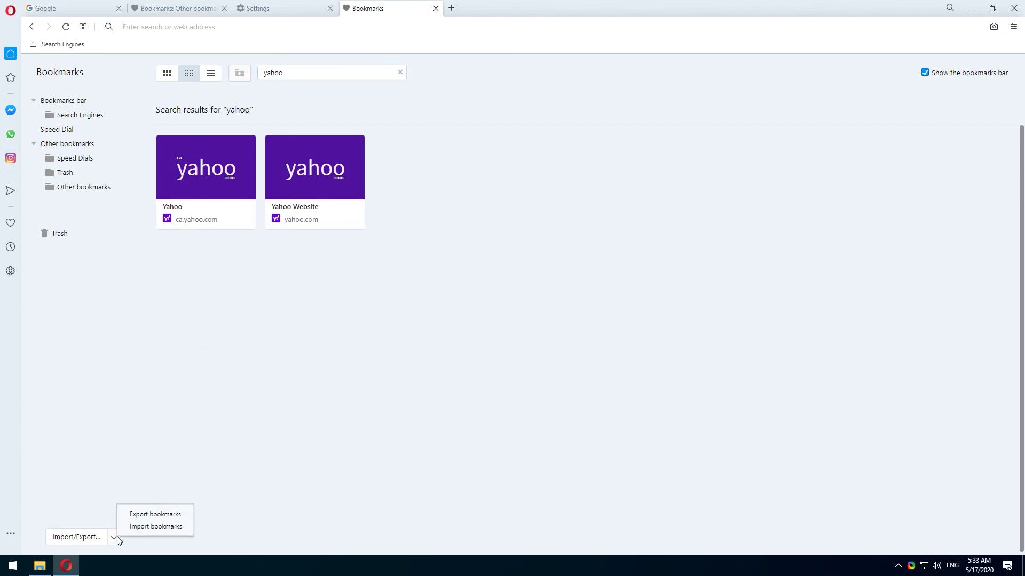
click(163, 367)
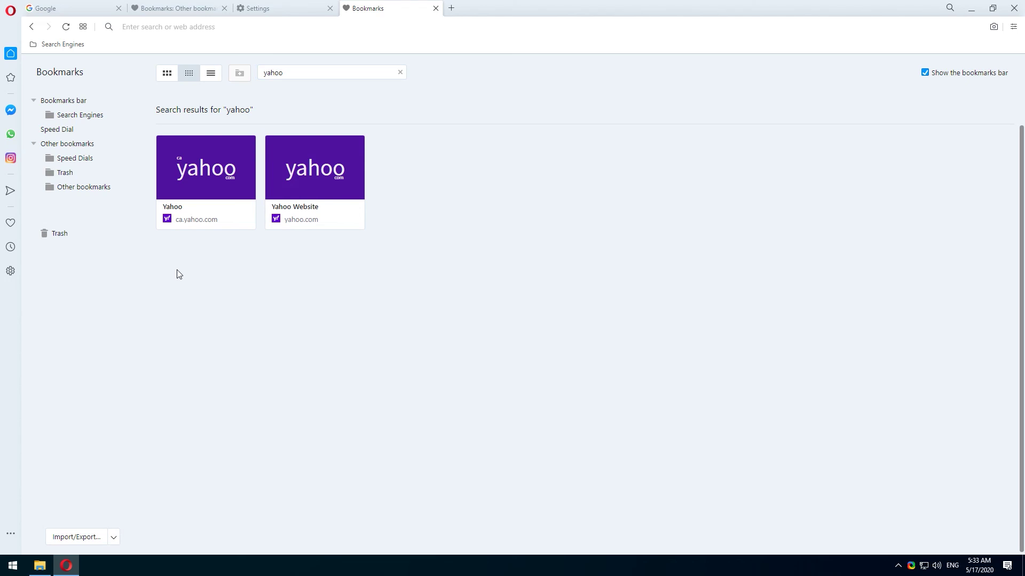
Step: Start a bookmarks export from the Search Engines folder, then cancel saving it
click(81, 114)
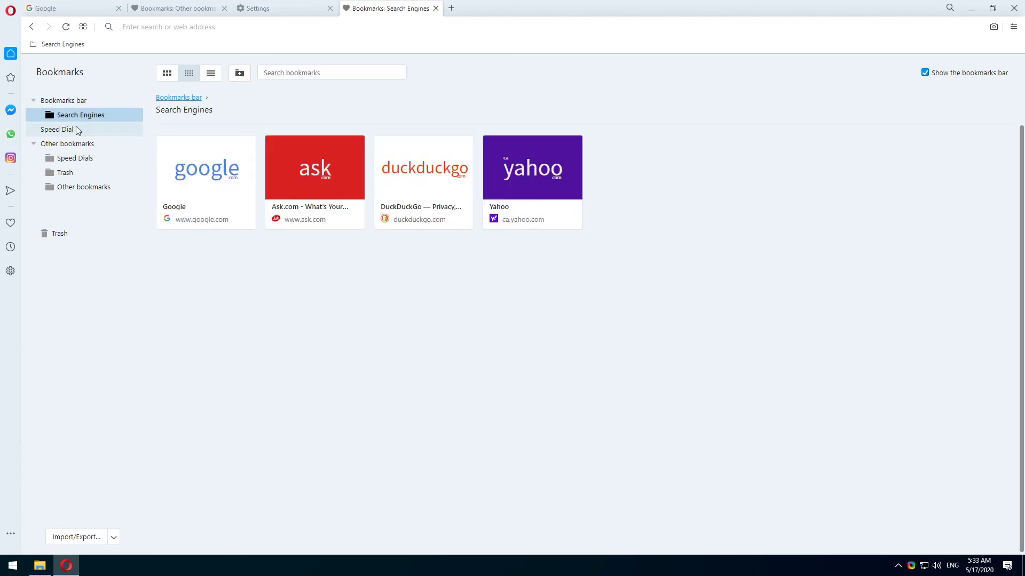
click(113, 537)
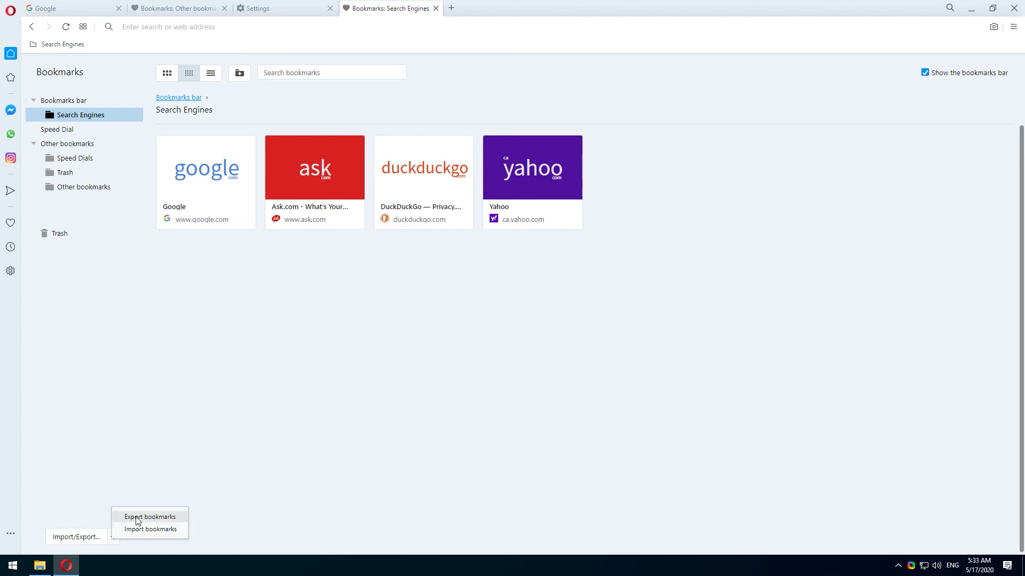
click(149, 517)
key(Escape)
Step: Pick Bookmarks HTML file as the import source, then close the importData and Search Engines tabs
click(120, 538)
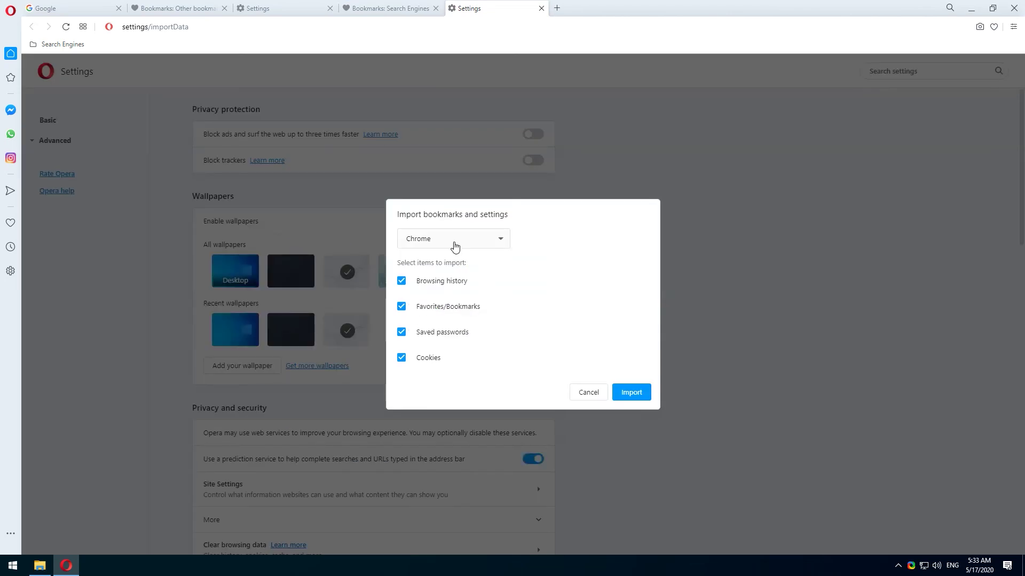
click(454, 238)
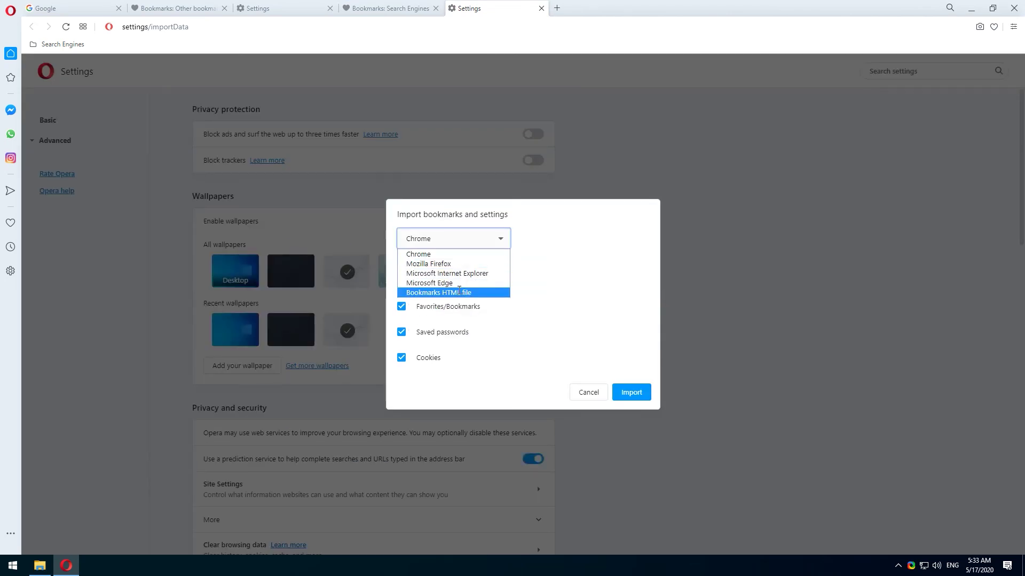
click(449, 293)
click(625, 355)
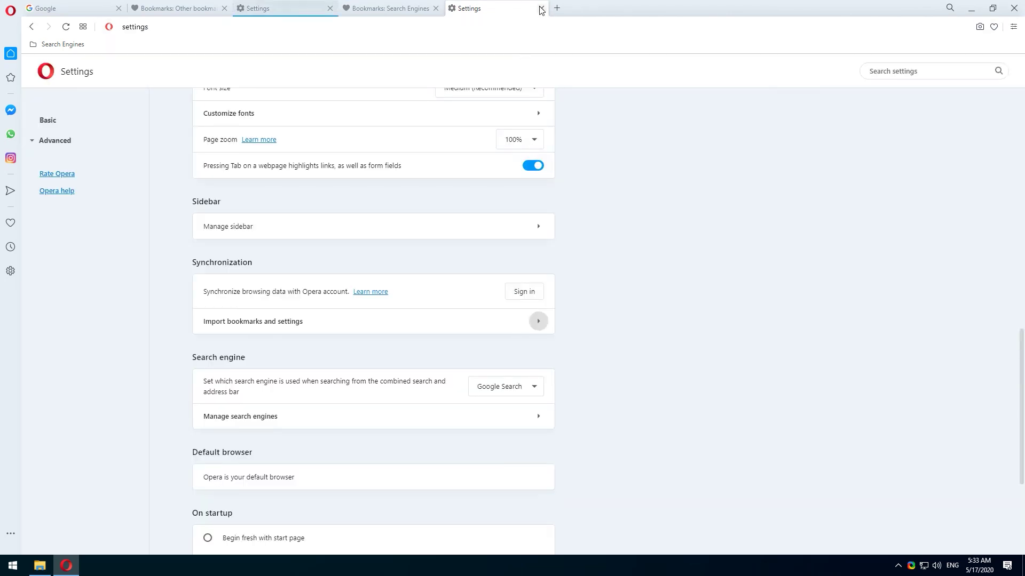
click(540, 8)
click(434, 8)
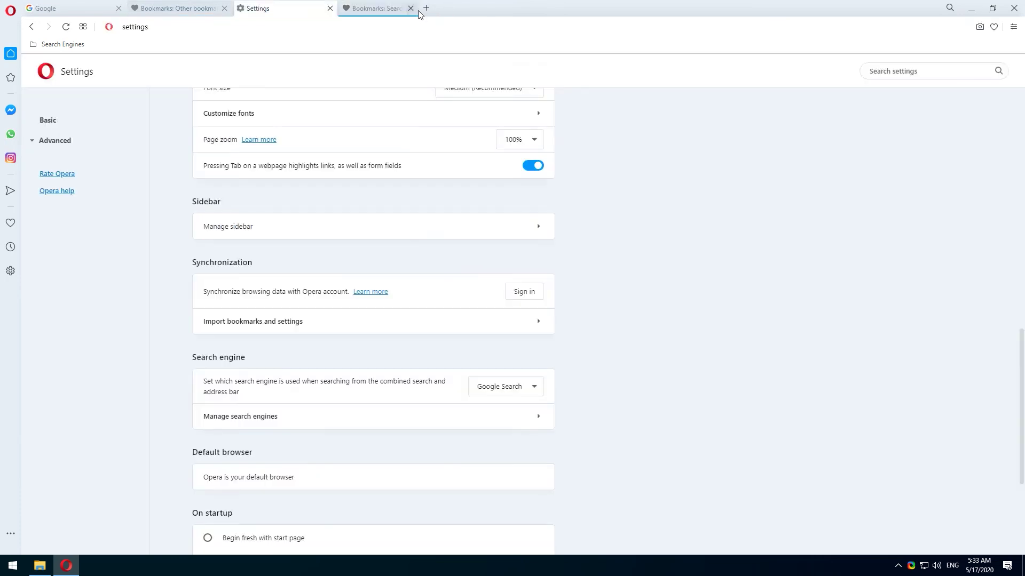
Step: Close the Settings tab and the last Bookmarks tab, leaving only Google open
click(330, 8)
click(226, 8)
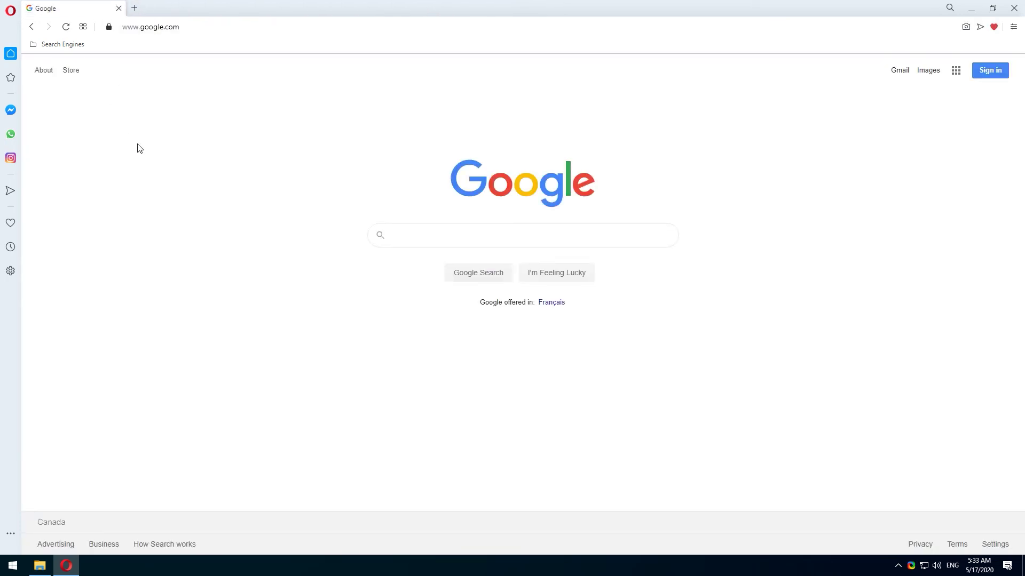